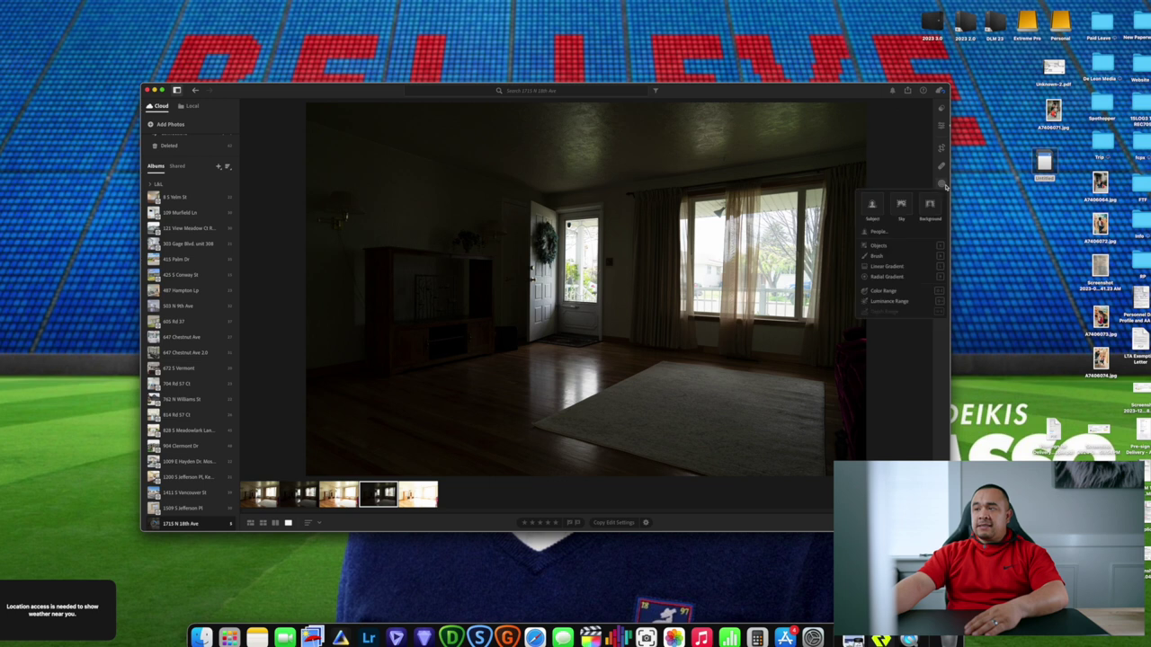
Step: Mask the two window panes and the door glass with an Objects mask, and lower the mask's highlights and exposure
{"action": "left_click", "coordinate": [884, 246]}
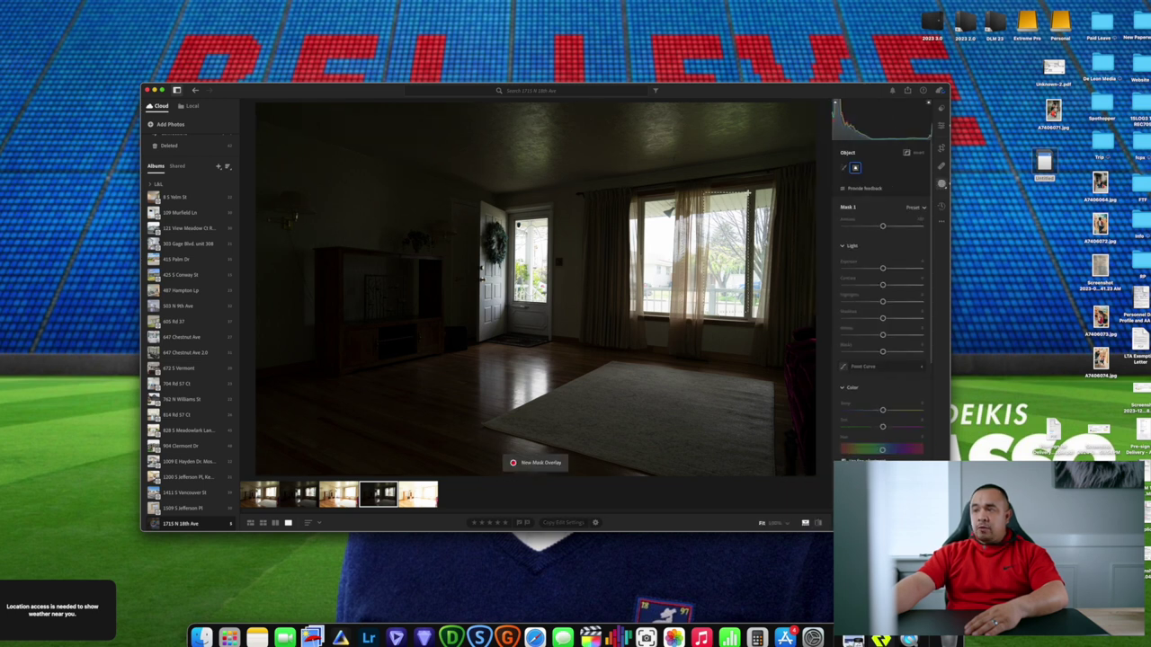
{"action": "left_click_drag", "start_coordinate": [748, 318], "coordinate": [748, 318]}
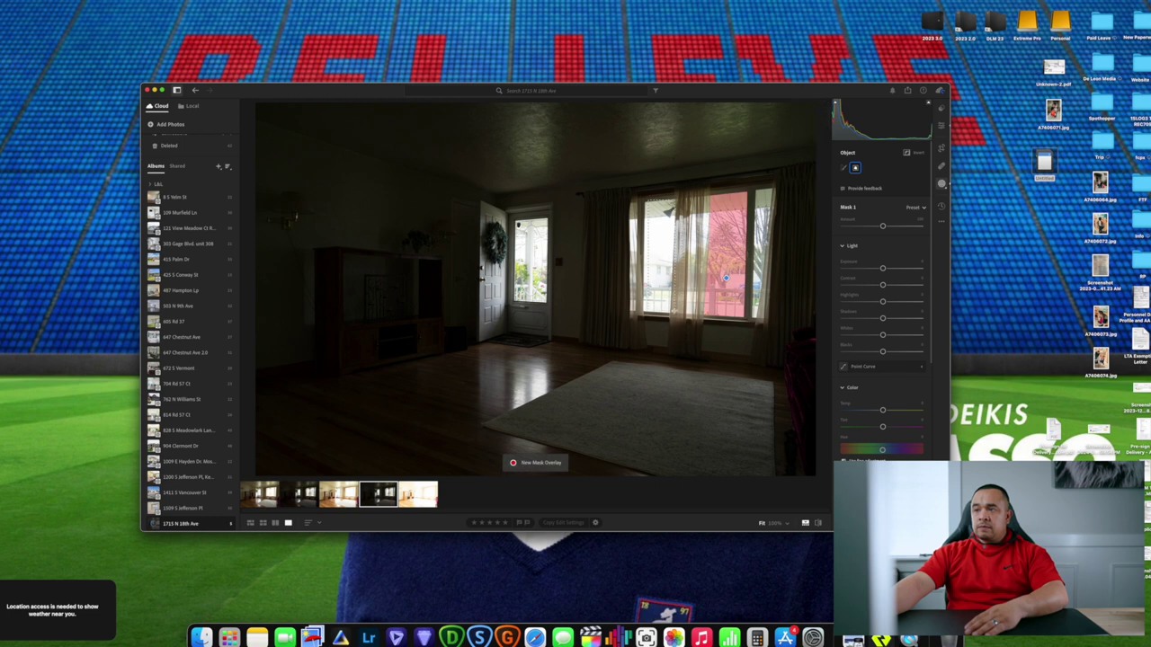
{"action": "left_click", "coordinate": [670, 312]}
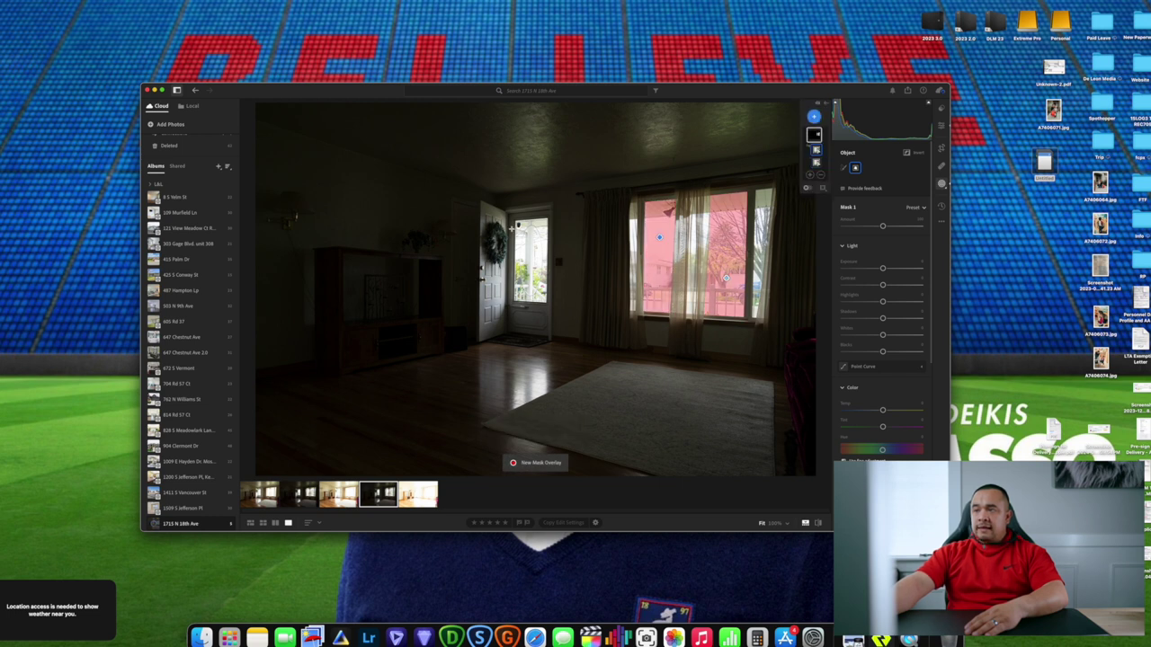
{"action": "left_click_drag", "start_coordinate": [511, 228], "coordinate": [545, 307]}
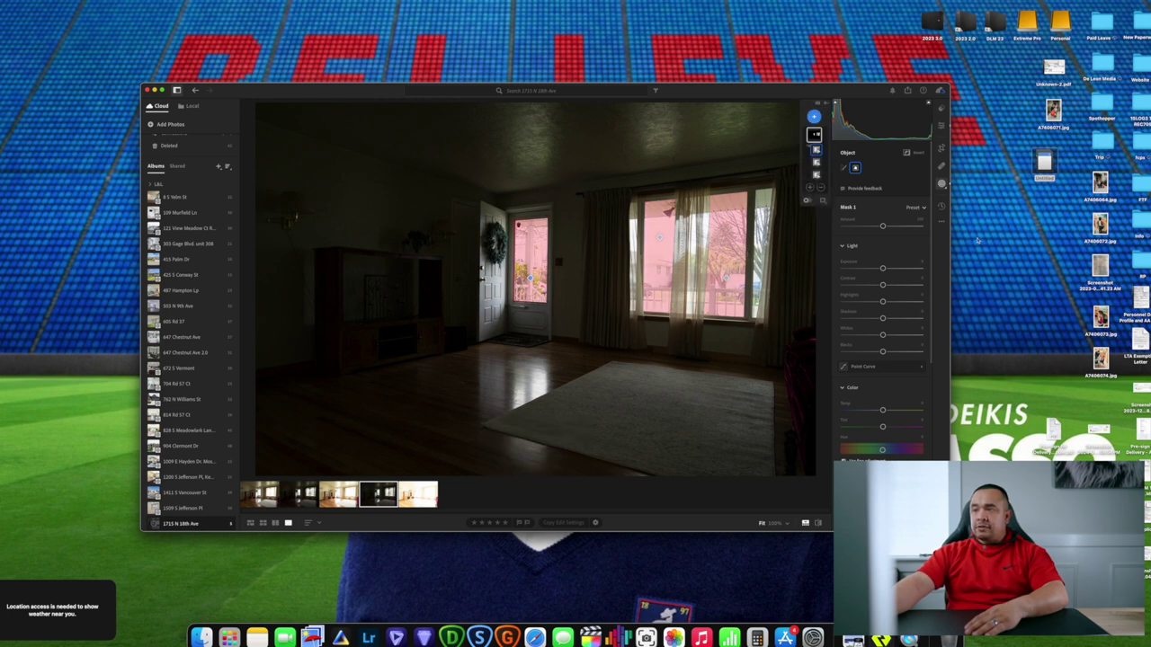
{"action": "left_click_drag", "start_coordinate": [884, 302], "coordinate": [867, 305]}
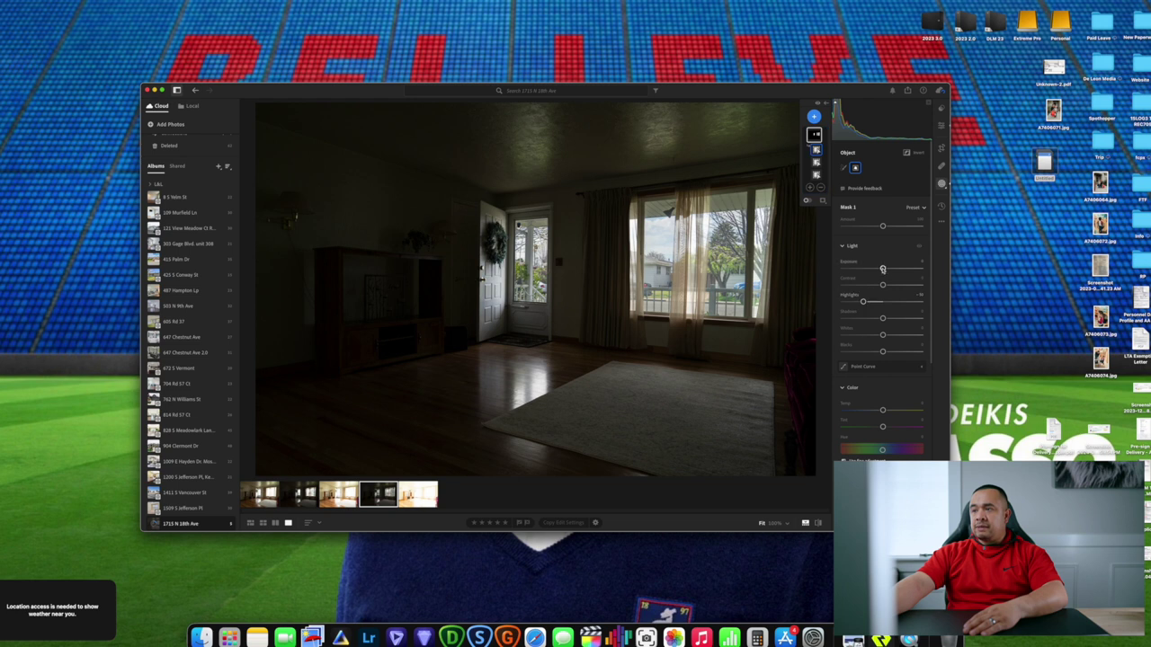
{"action": "left_click_drag", "start_coordinate": [883, 269], "coordinate": [879, 269]}
Step: Duplicate and invert the window mask, and raise the exposure and highlights of the room around the windows
{"action": "right_click", "coordinate": [815, 136]}
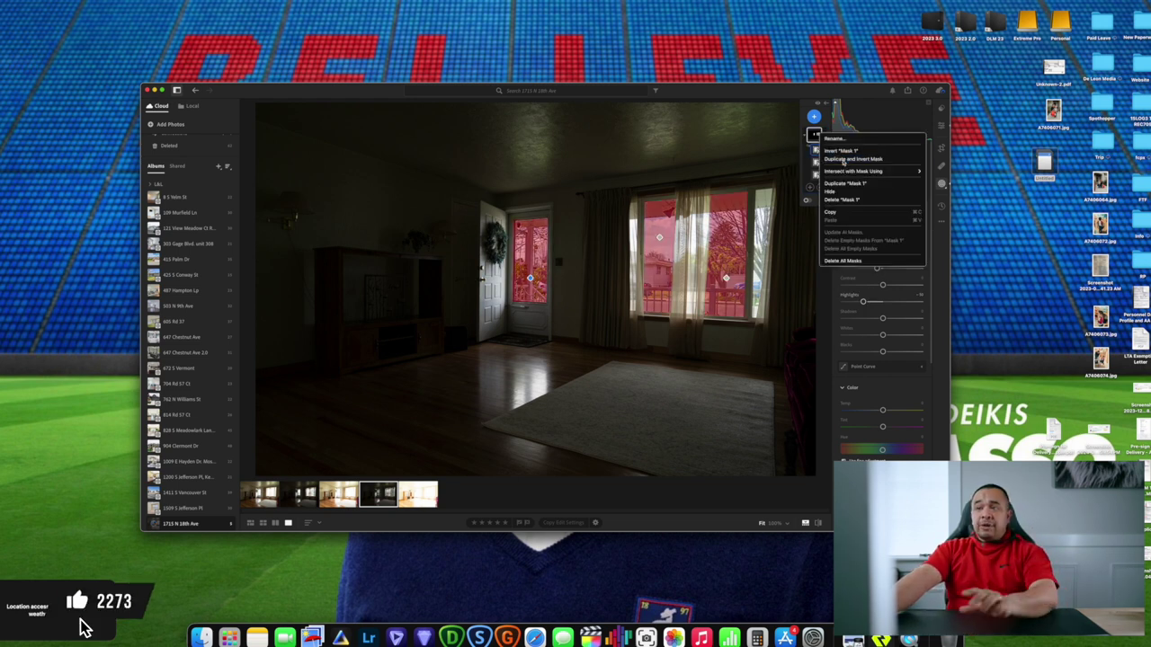
{"action": "left_click", "coordinate": [840, 150]}
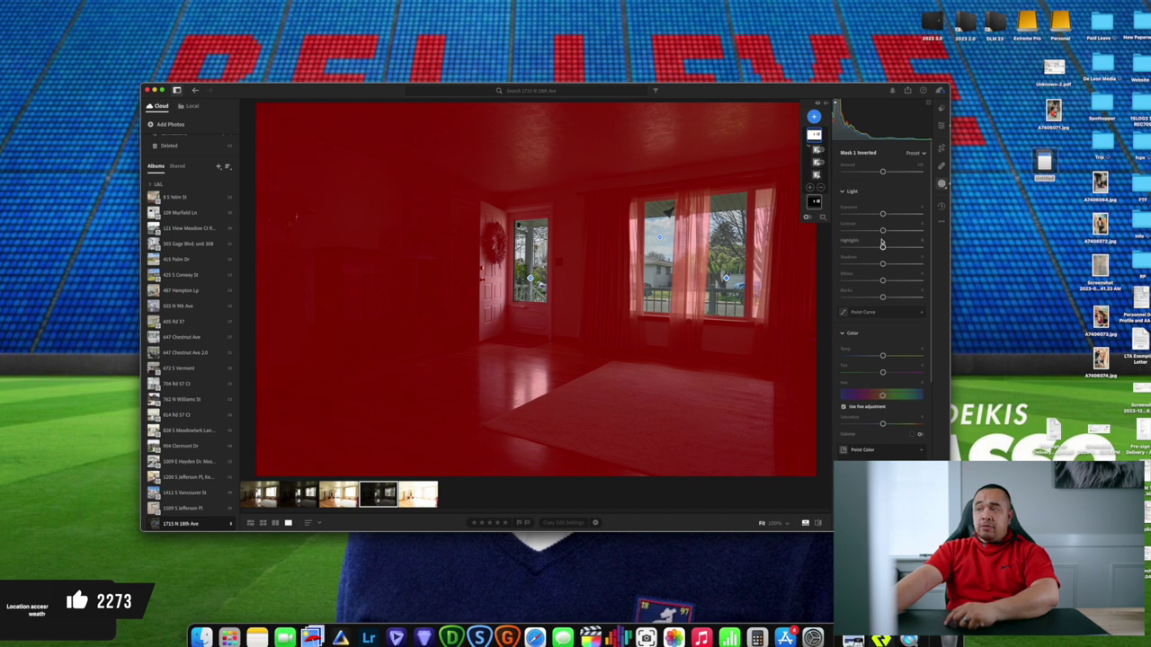
{"action": "left_click_drag", "start_coordinate": [882, 213], "coordinate": [896, 247]}
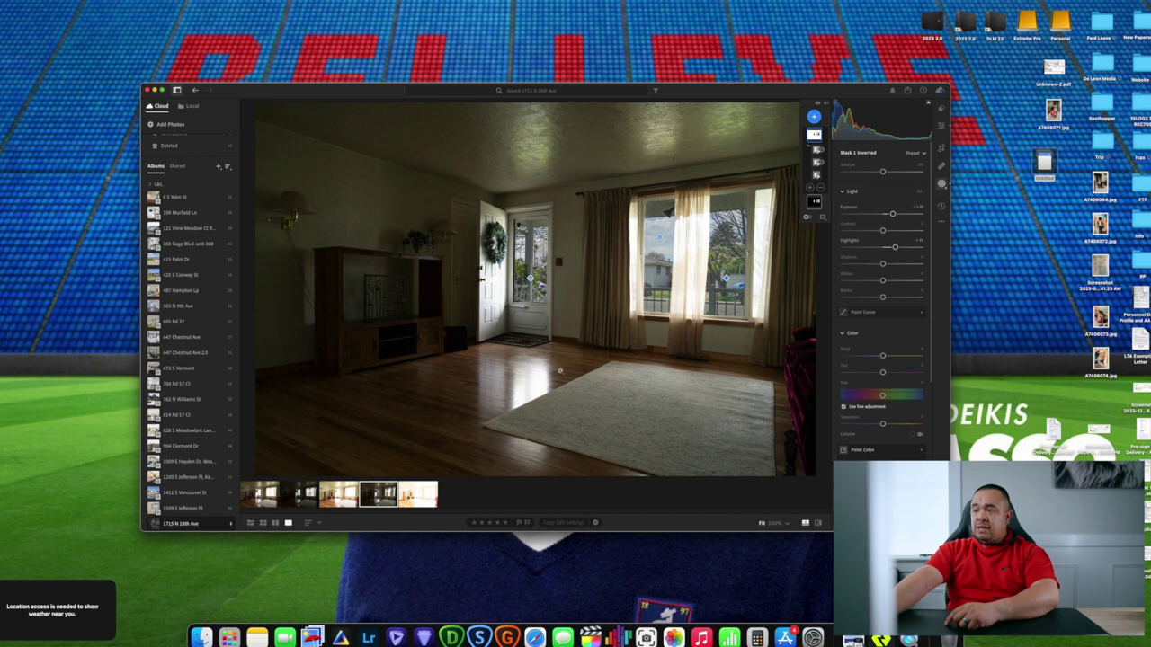
{"action": "left_click", "coordinate": [456, 269]}
{"action": "left_click", "coordinate": [482, 300]}
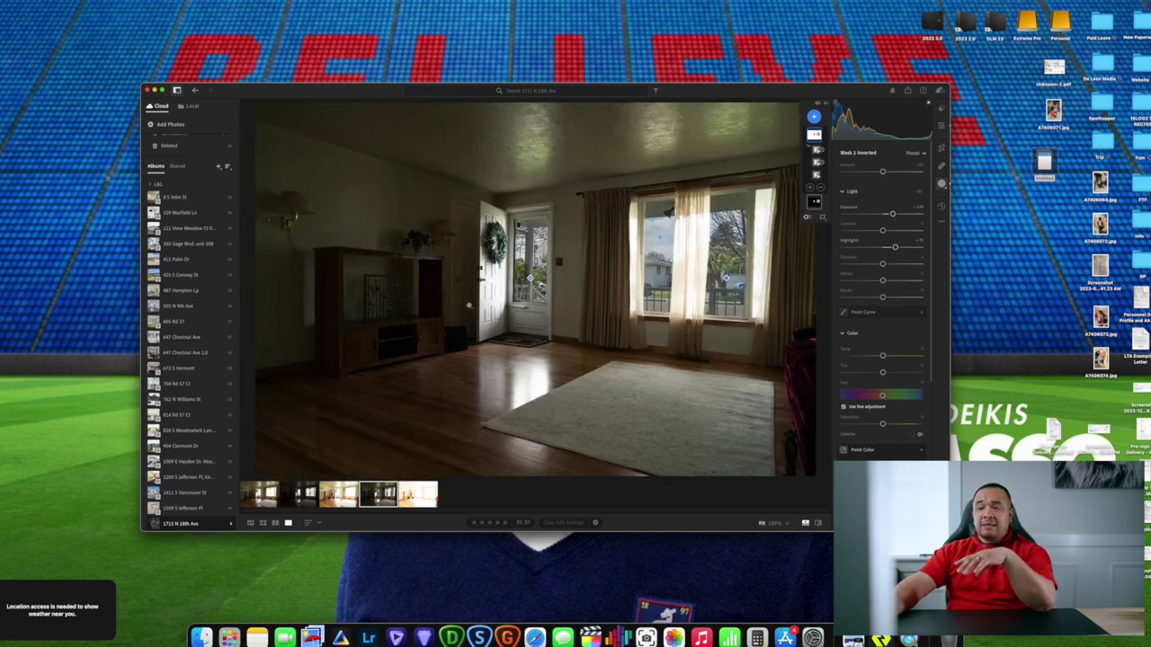
{"action": "left_click", "coordinate": [941, 185]}
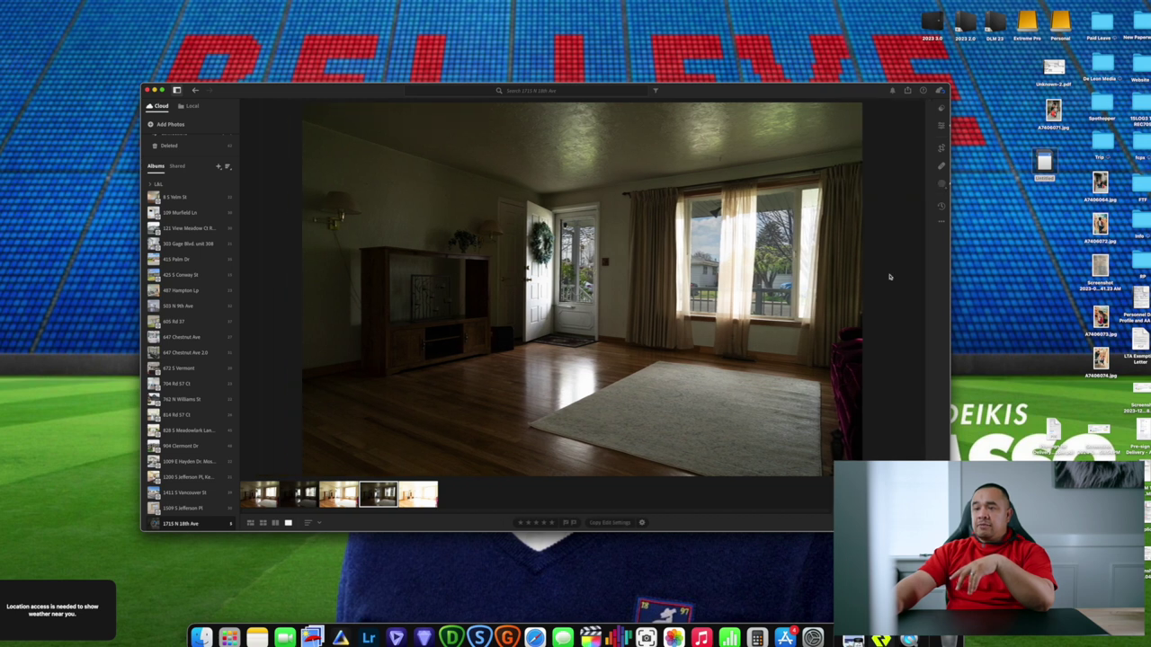
Step: Copy the edit settings of the fourth photo and paste them onto the second photo
{"action": "left_click", "coordinate": [298, 495]}
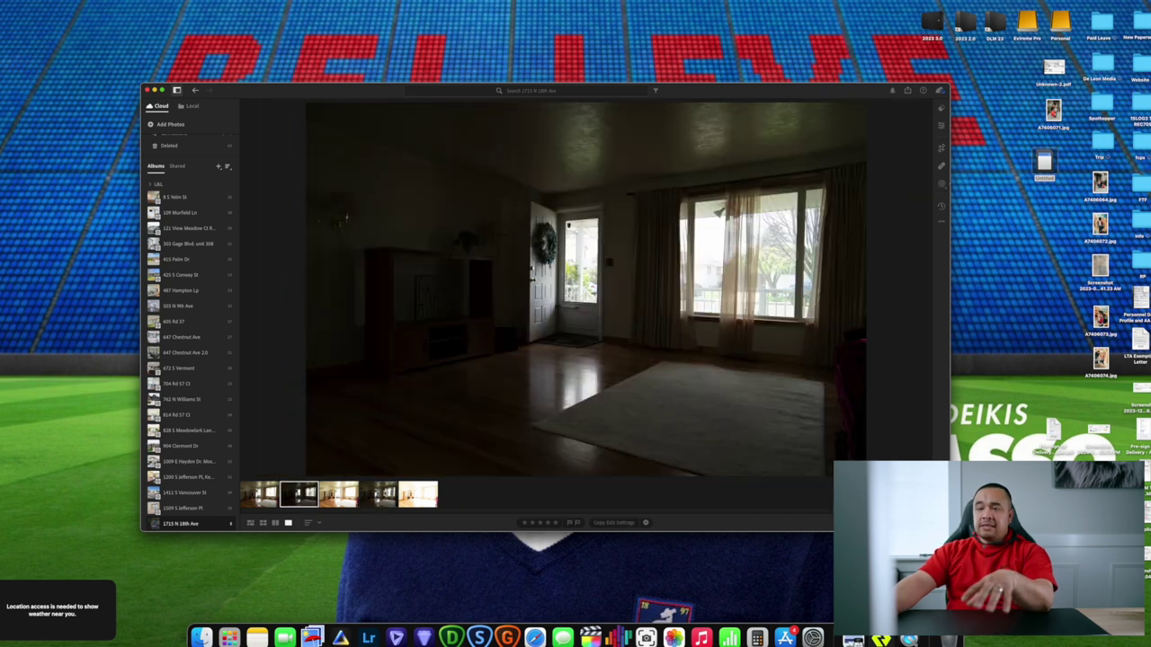
{"action": "left_click", "coordinate": [363, 500]}
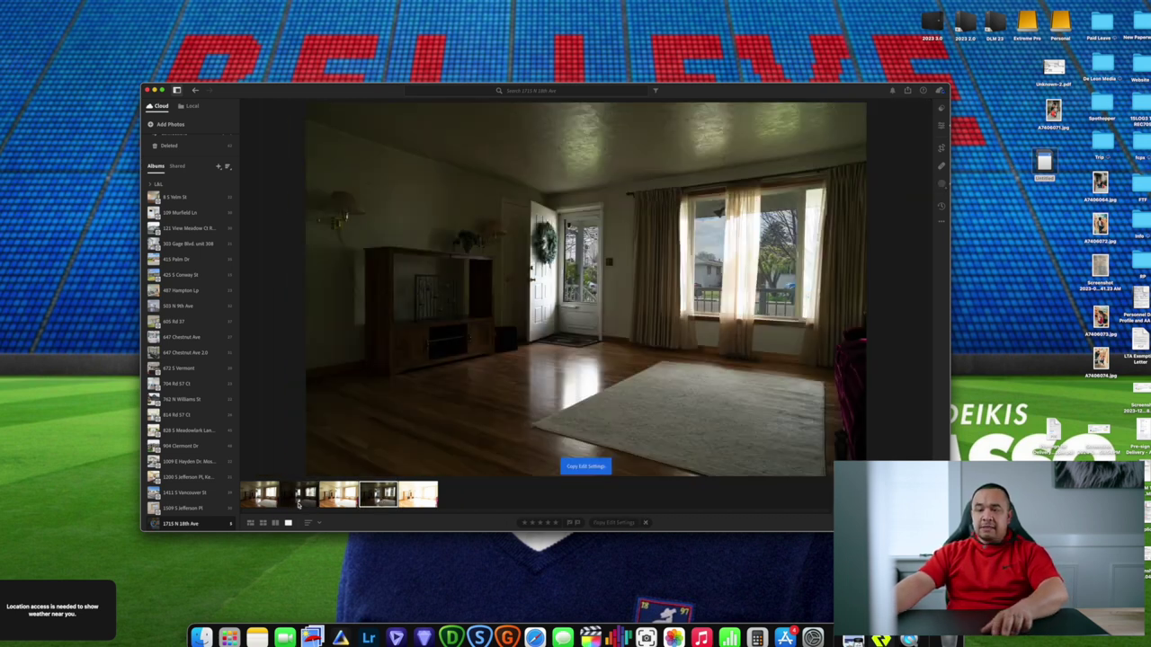
{"action": "left_click", "coordinate": [299, 503]}
{"action": "key", "text": "super+v"}
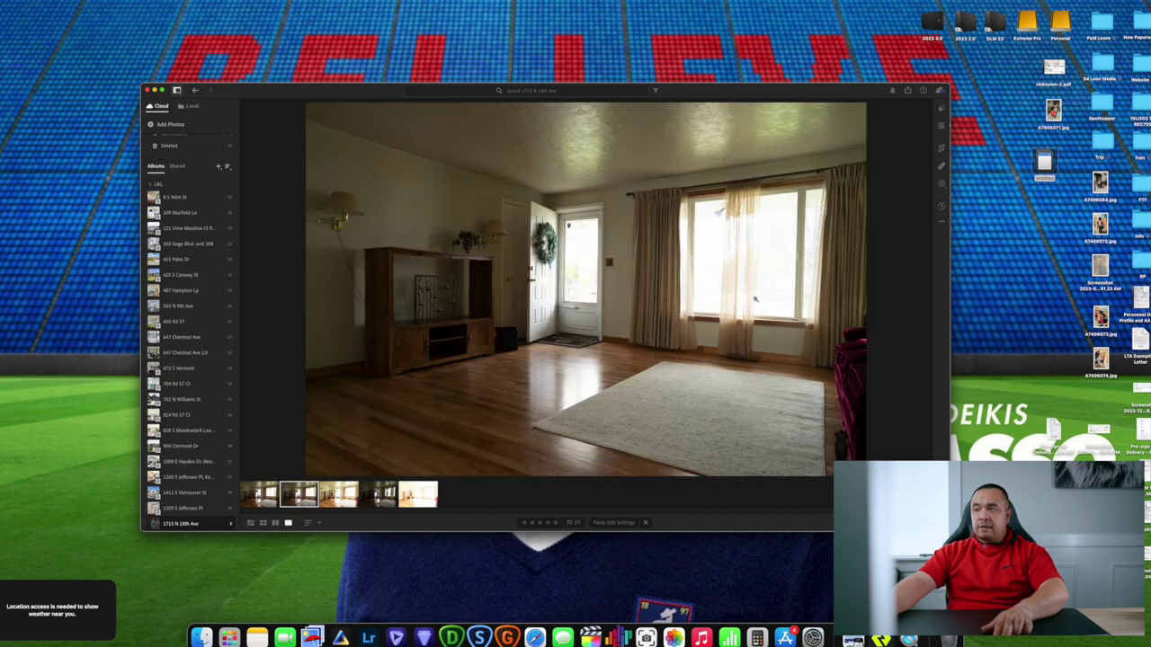
Step: Mask the second photo's two window panes and door glass with an Objects mask, and lower the mask's highlights and exposure
{"action": "left_click", "coordinate": [941, 185]}
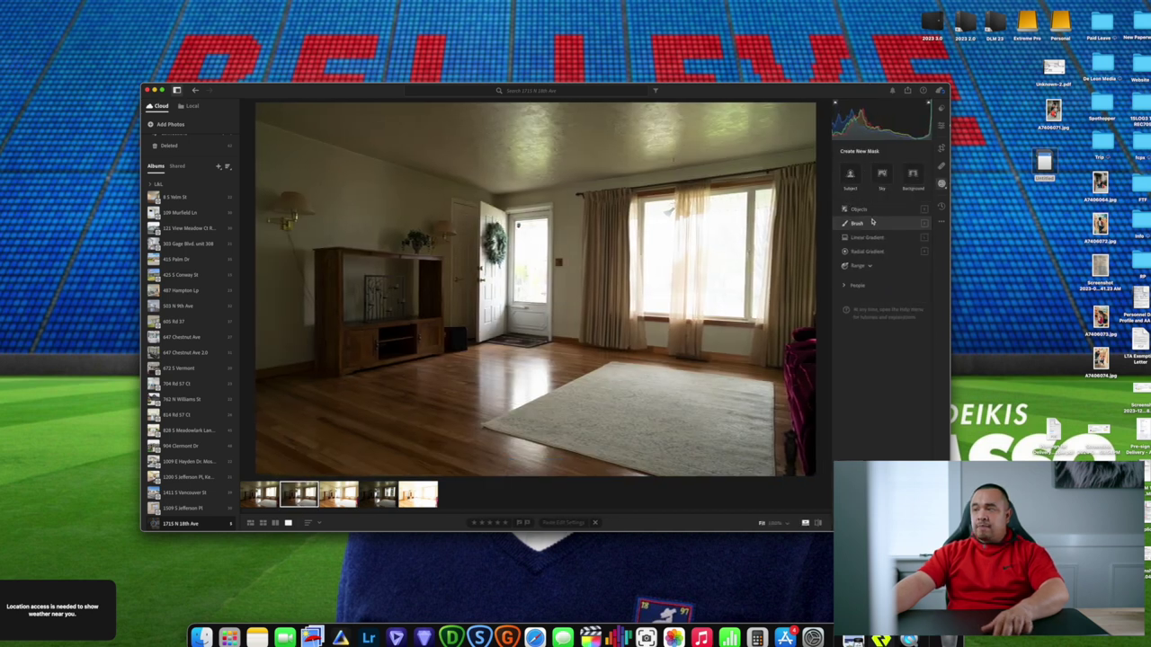
{"action": "left_click", "coordinate": [858, 210]}
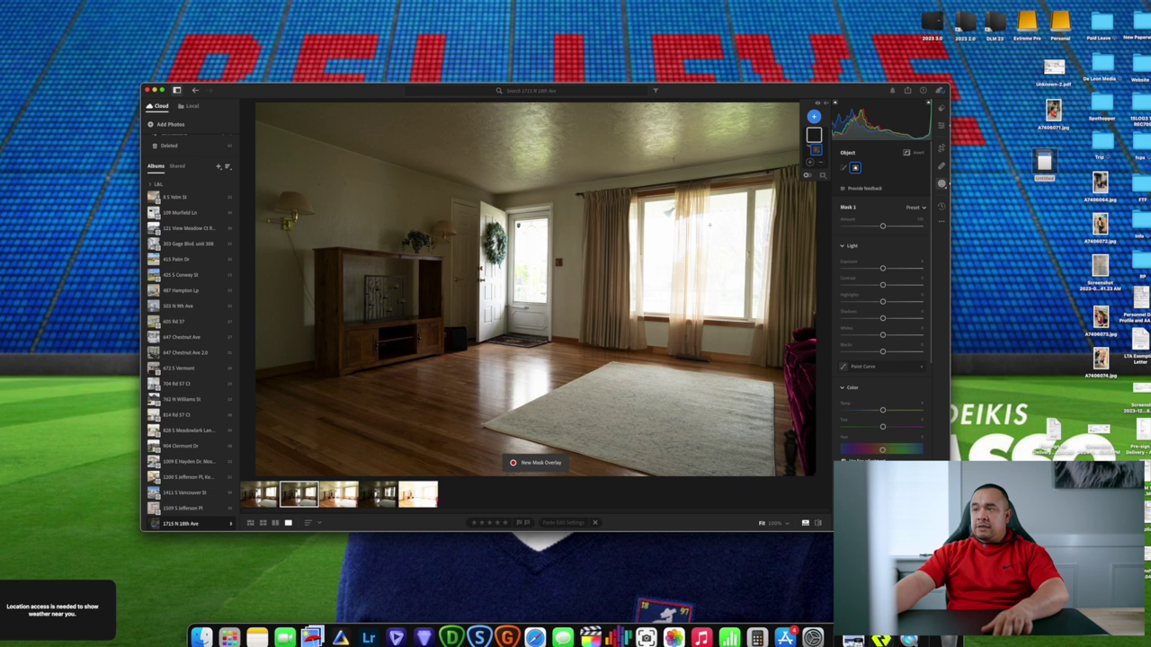
{"action": "left_click_drag", "start_coordinate": [711, 226], "coordinate": [717, 255]}
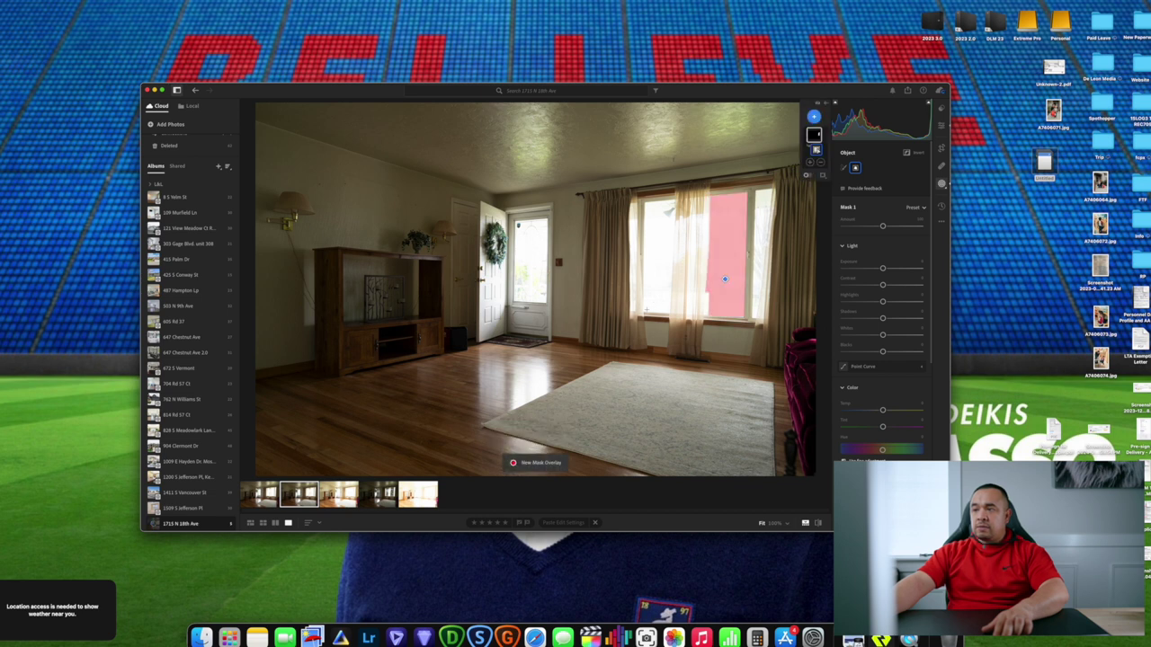
{"action": "left_click", "coordinate": [659, 236]}
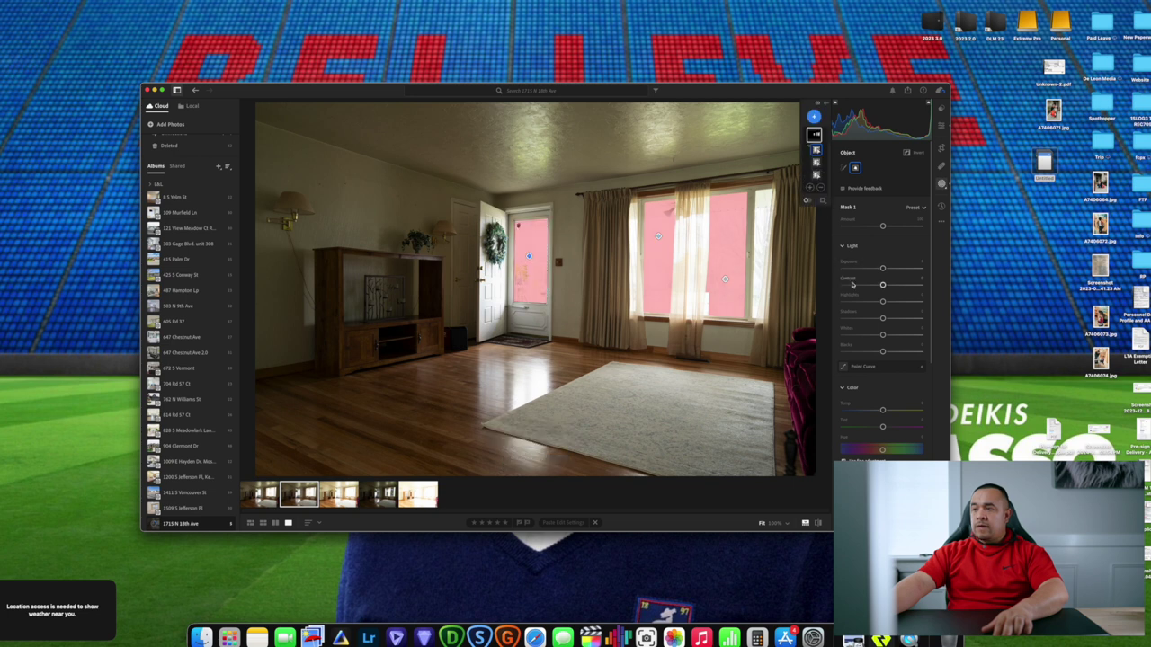
{"action": "left_click_drag", "start_coordinate": [882, 301], "coordinate": [856, 304]}
{"action": "left_click_drag", "start_coordinate": [882, 267], "coordinate": [879, 268]}
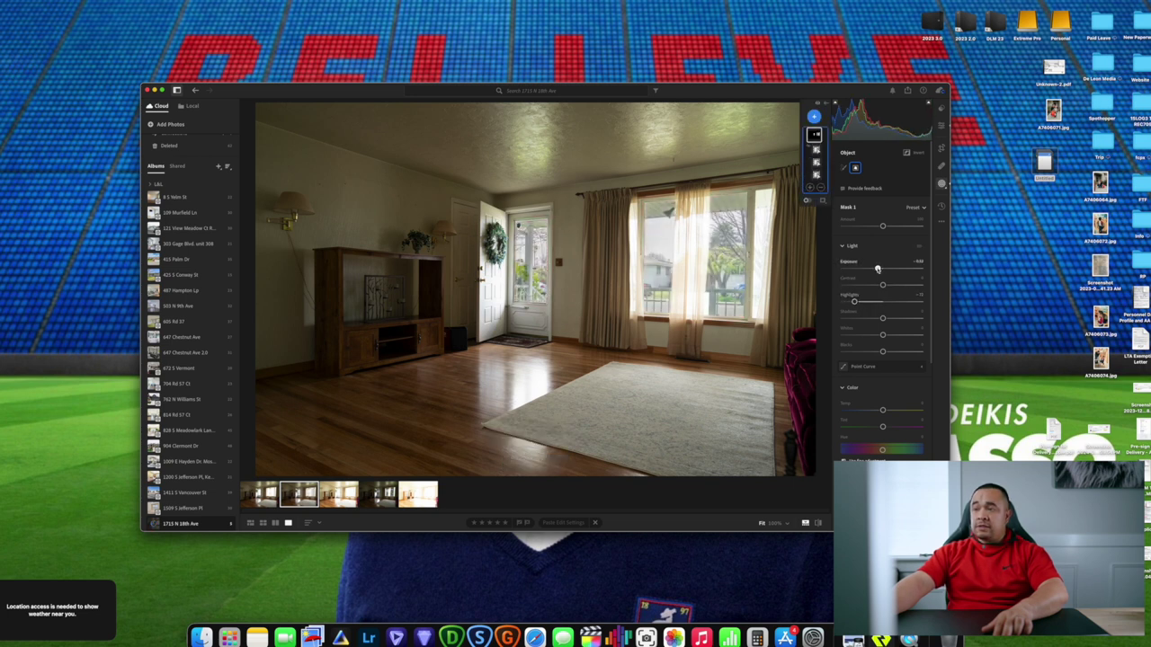
{"action": "left_click", "coordinate": [942, 184]}
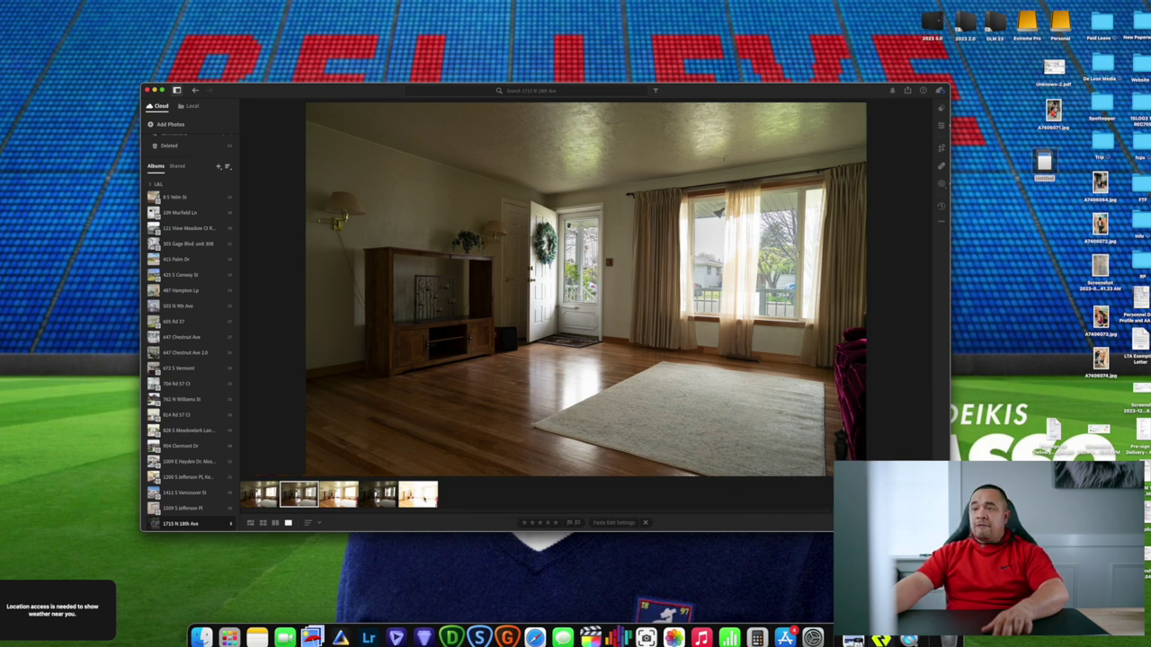
Step: Lower the exposure of the overexposed last photo and reduce its highlights to -100
{"action": "key", "text": "Right"}
{"action": "left_click", "coordinate": [940, 127]}
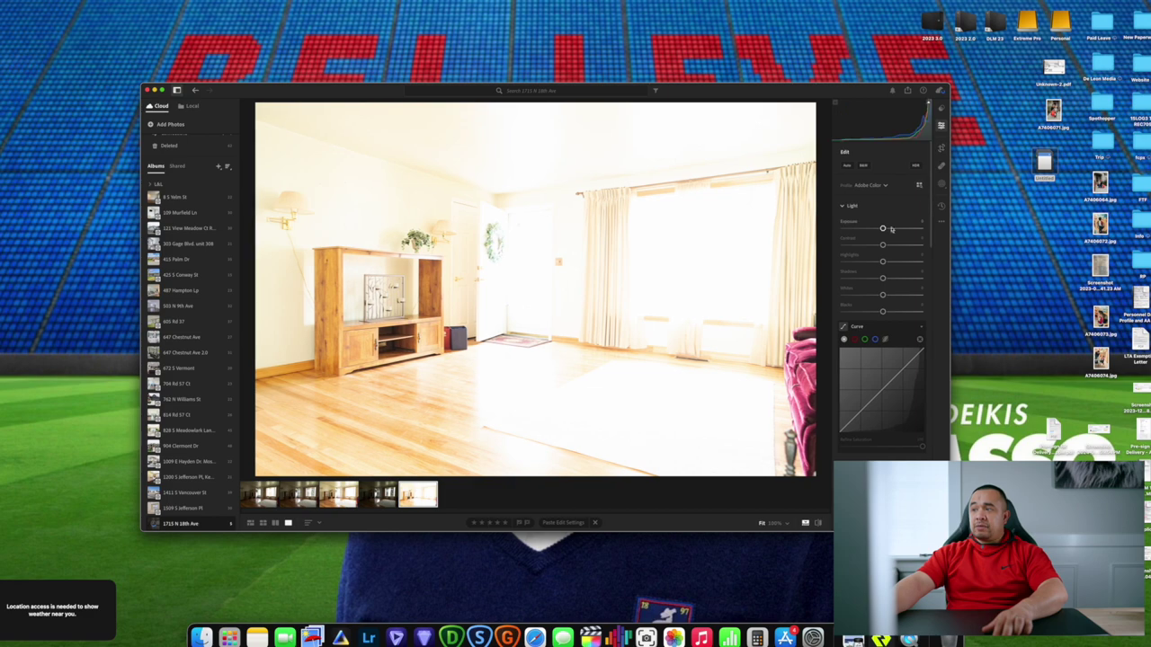
{"action": "left_click_drag", "start_coordinate": [882, 229], "coordinate": [871, 229]}
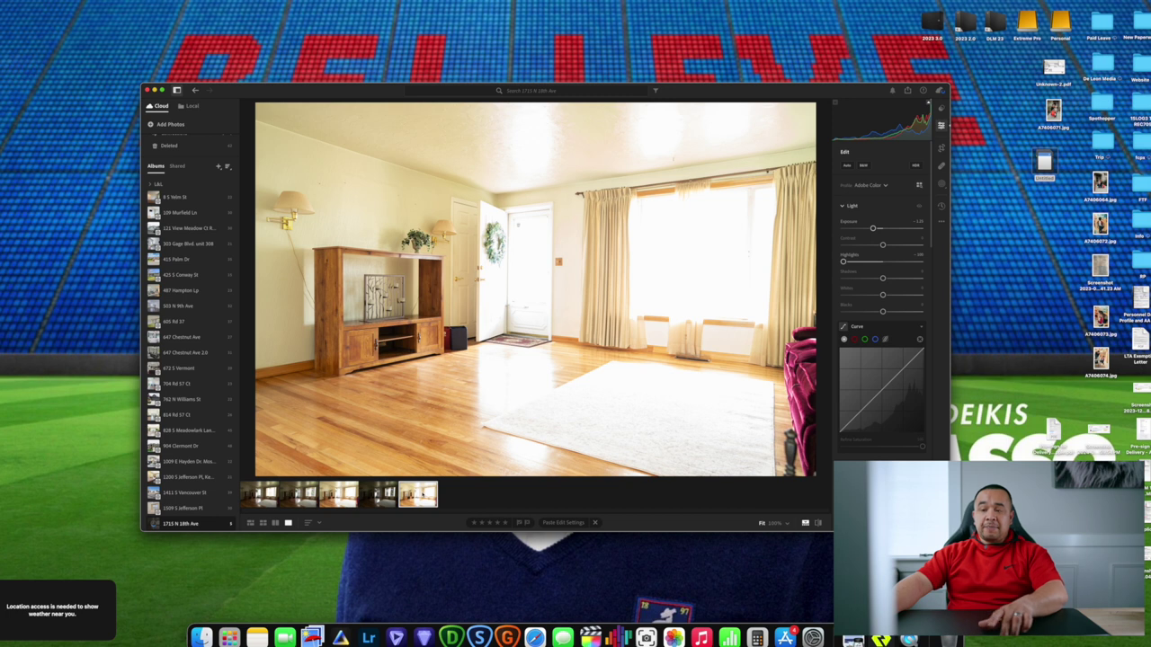
Step: Copy the last photo's edit settings and paste them onto the third photo
{"action": "key", "text": "super+c"}
{"action": "left_click", "coordinate": [336, 499]}
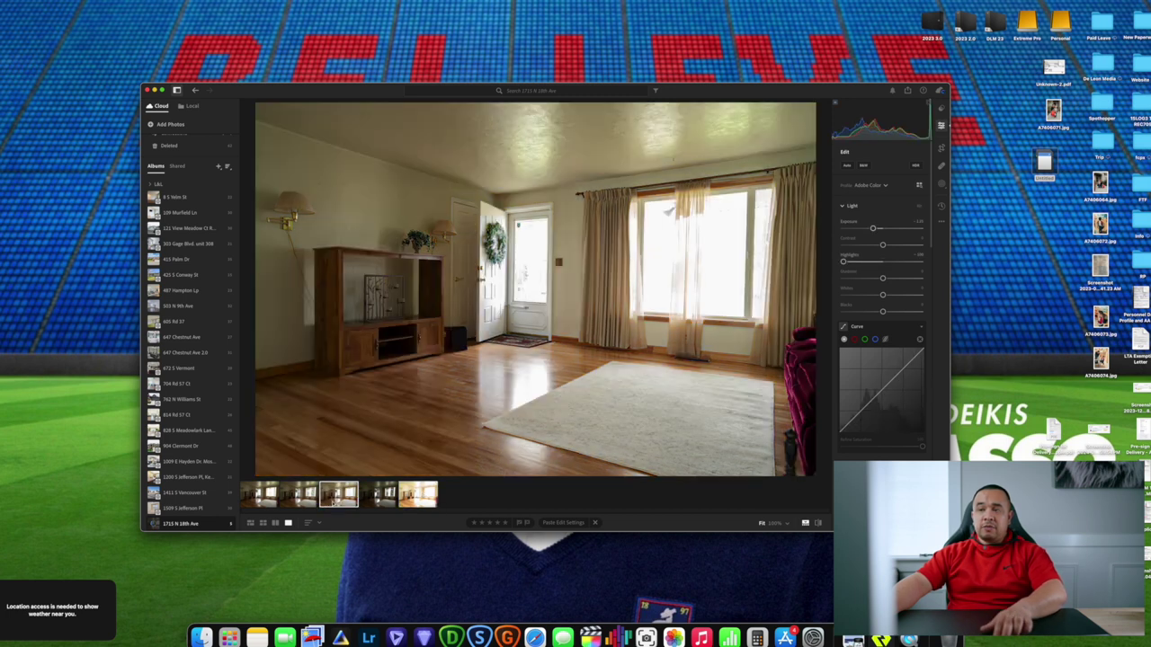
{"action": "key", "text": "super+v"}
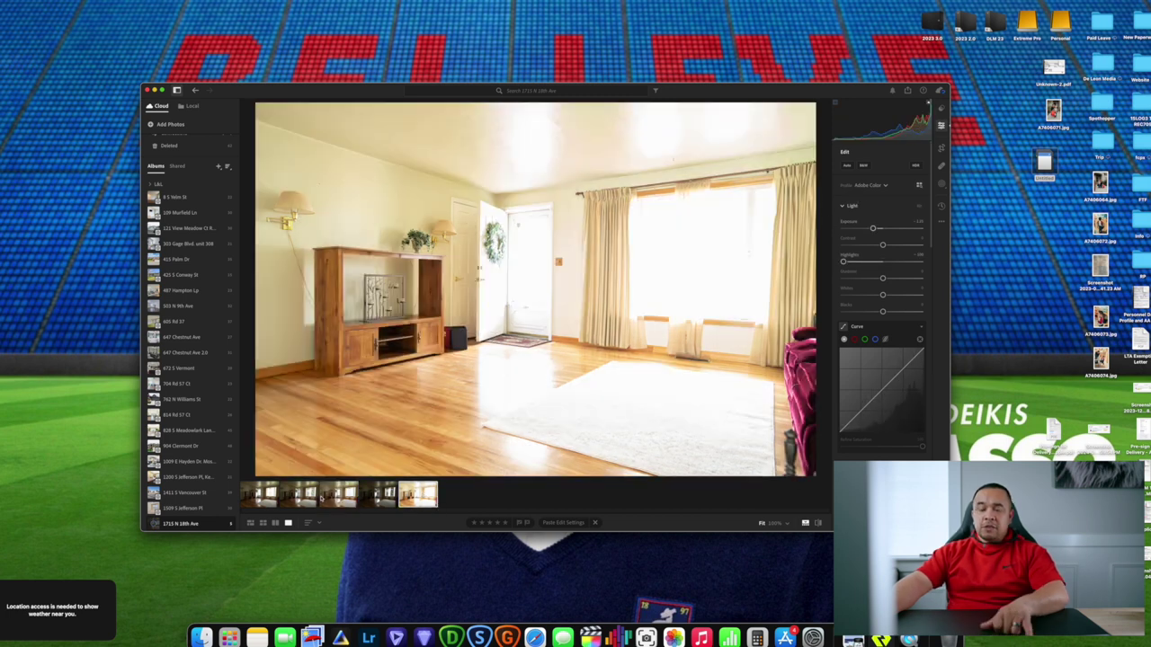
Step: Select all five bracketed photos and combine them with HDR Merge, with Auto Align and Create Stack enabled
{"action": "key", "text": "super+z"}
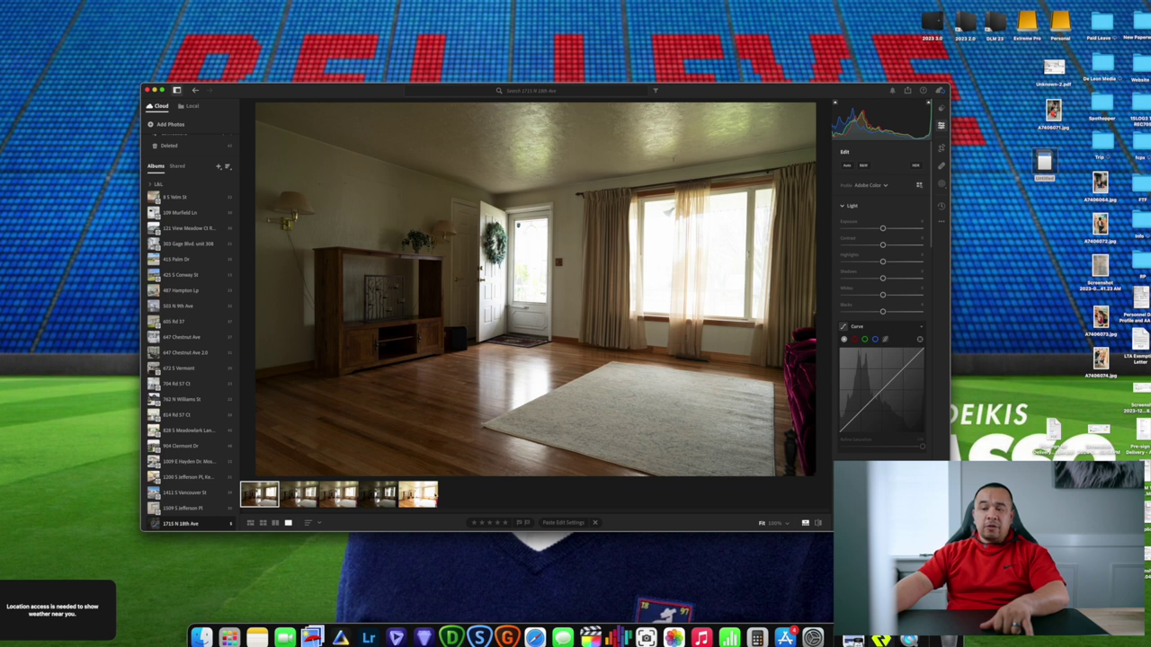
{"action": "key", "text": "super+a"}
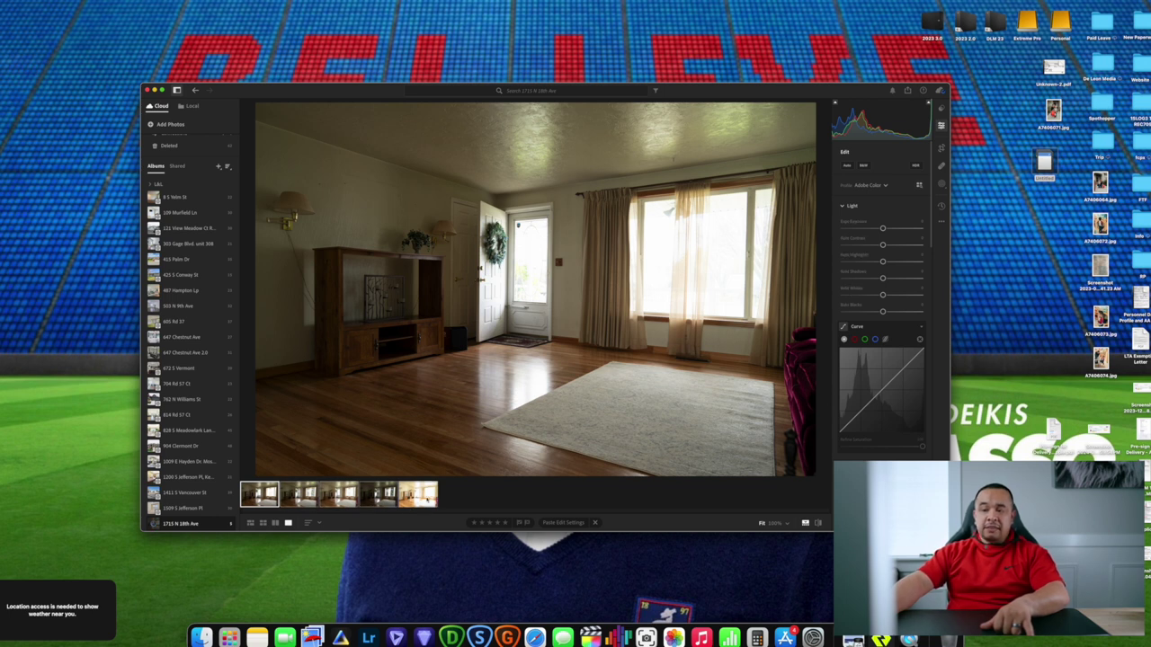
{"action": "right_click", "coordinate": [428, 497]}
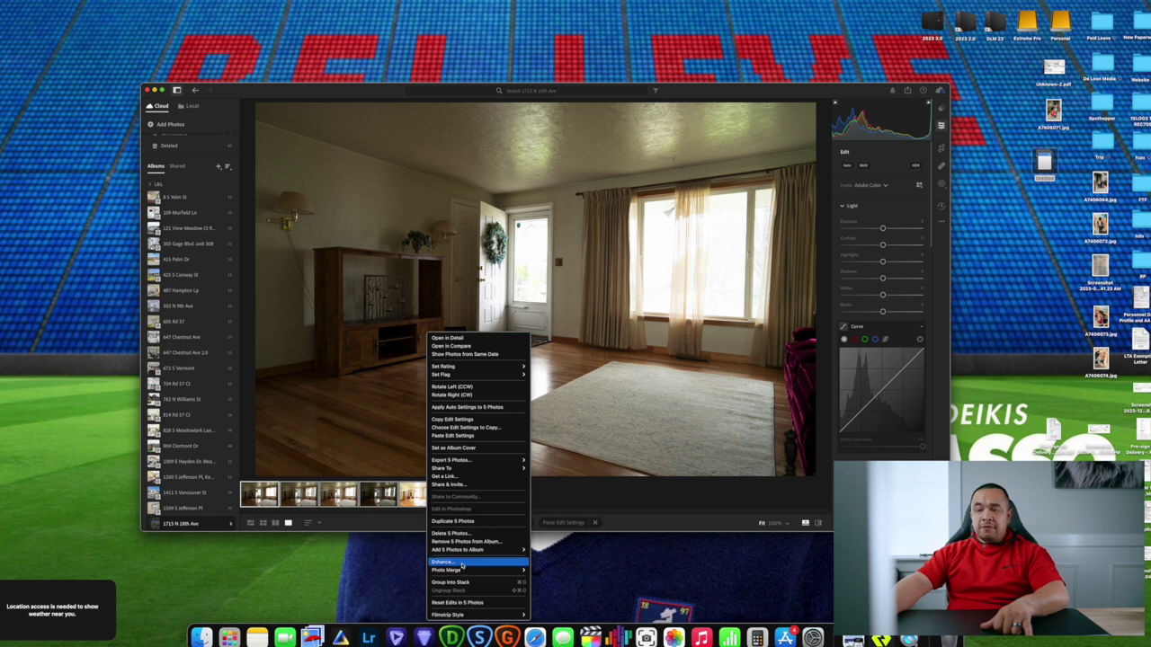
{"action": "mouse_move", "coordinate": [463, 572]}
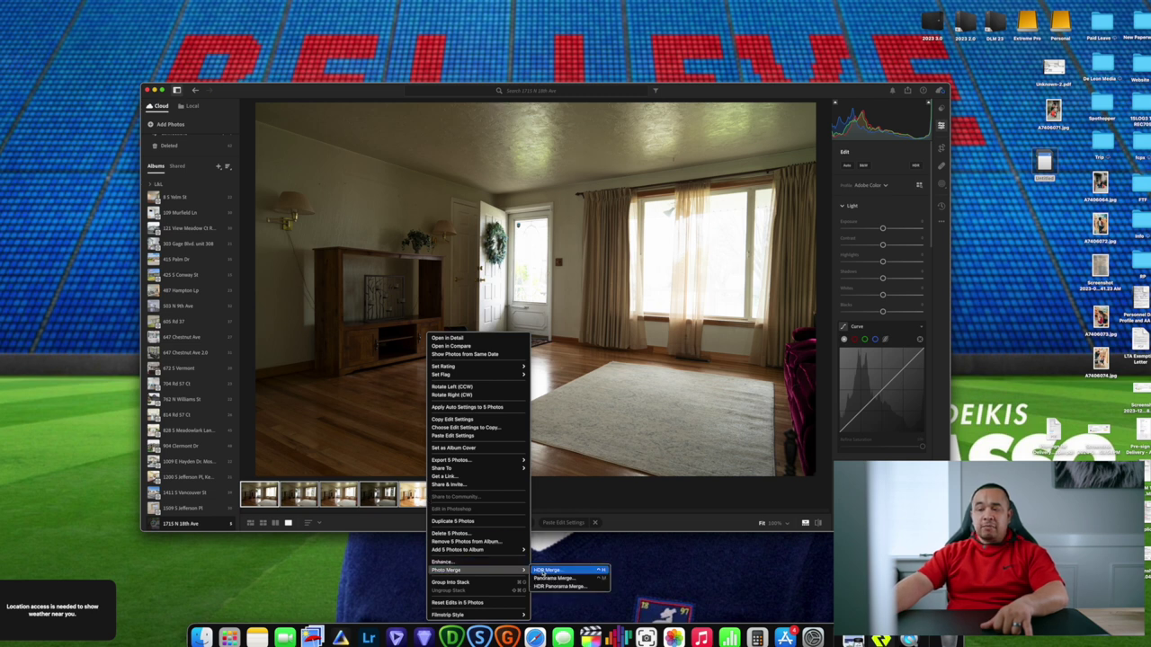
{"action": "left_click", "coordinate": [544, 571]}
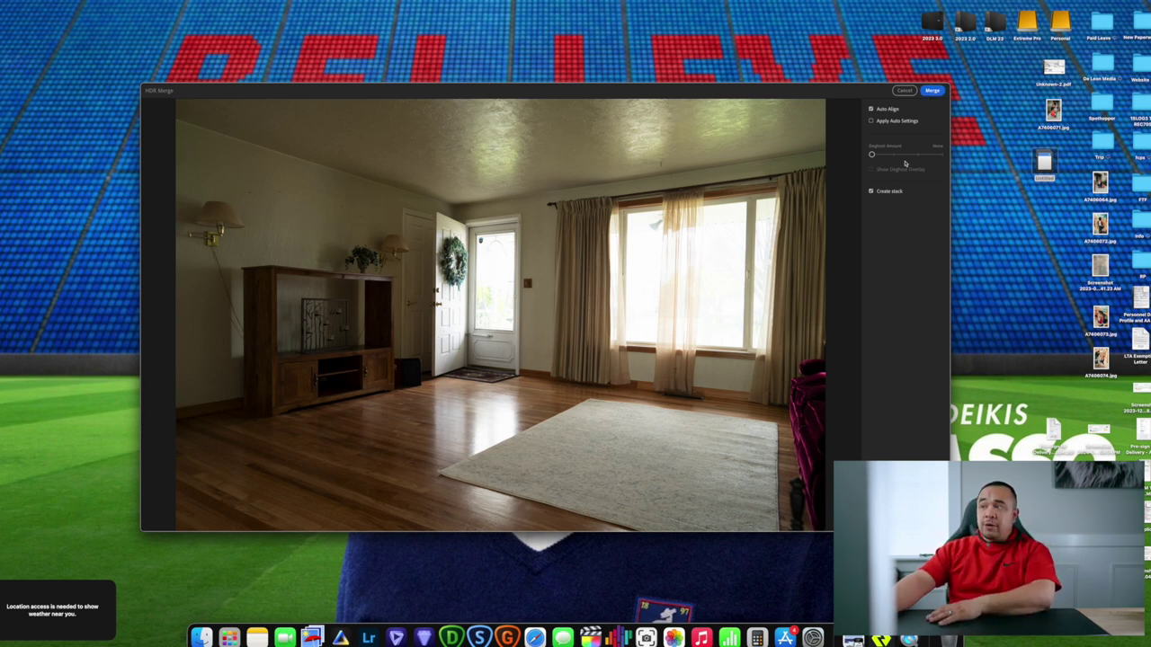
{"action": "left_click", "coordinate": [933, 91]}
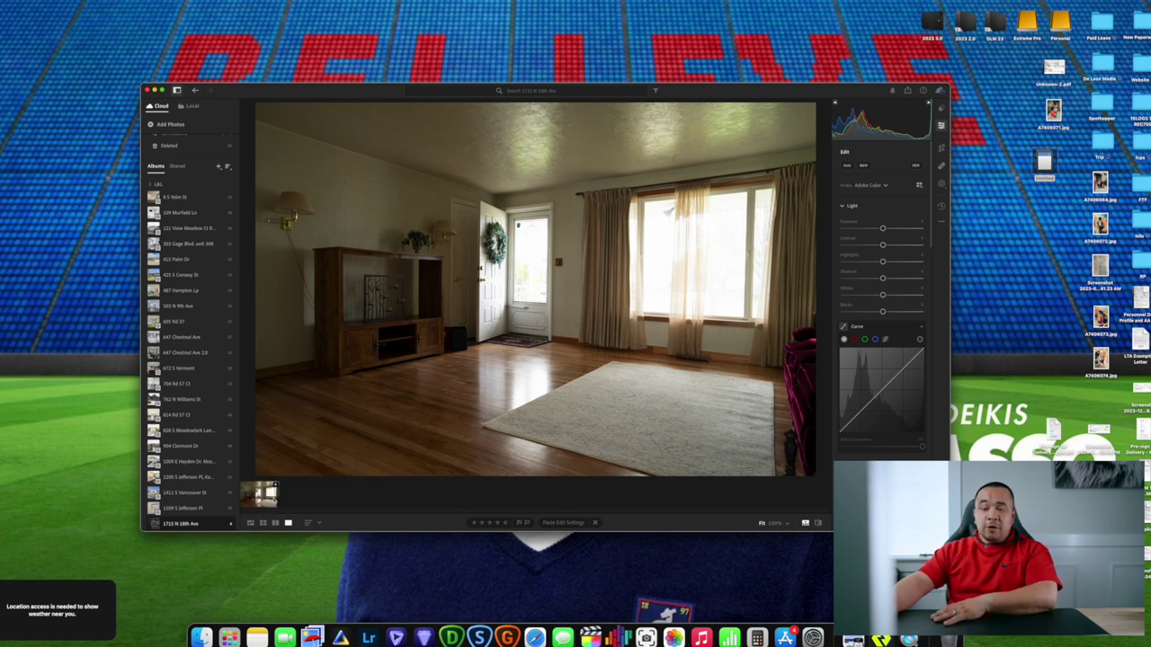
Step: Mask the merged photo's window panes and door glass as objects, lower the mask's highlights and exposure, and slightly raise its contrast
{"action": "left_click", "coordinate": [942, 184]}
{"action": "left_click", "coordinate": [850, 180]}
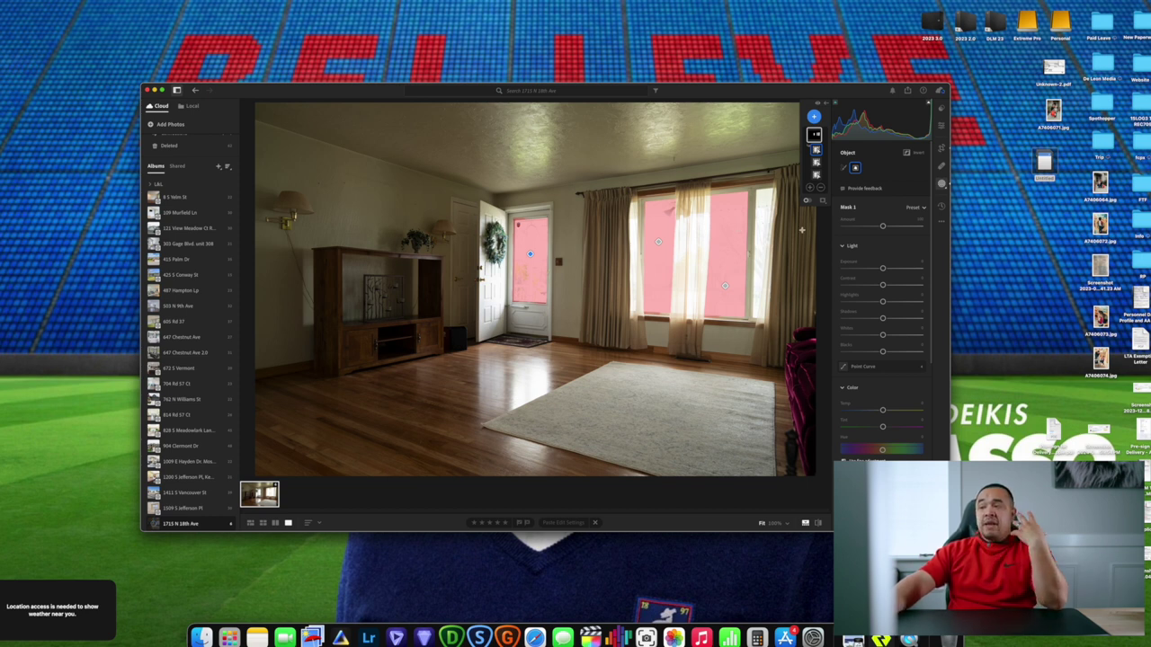
{"action": "left_click_drag", "start_coordinate": [883, 303], "coordinate": [846, 302]}
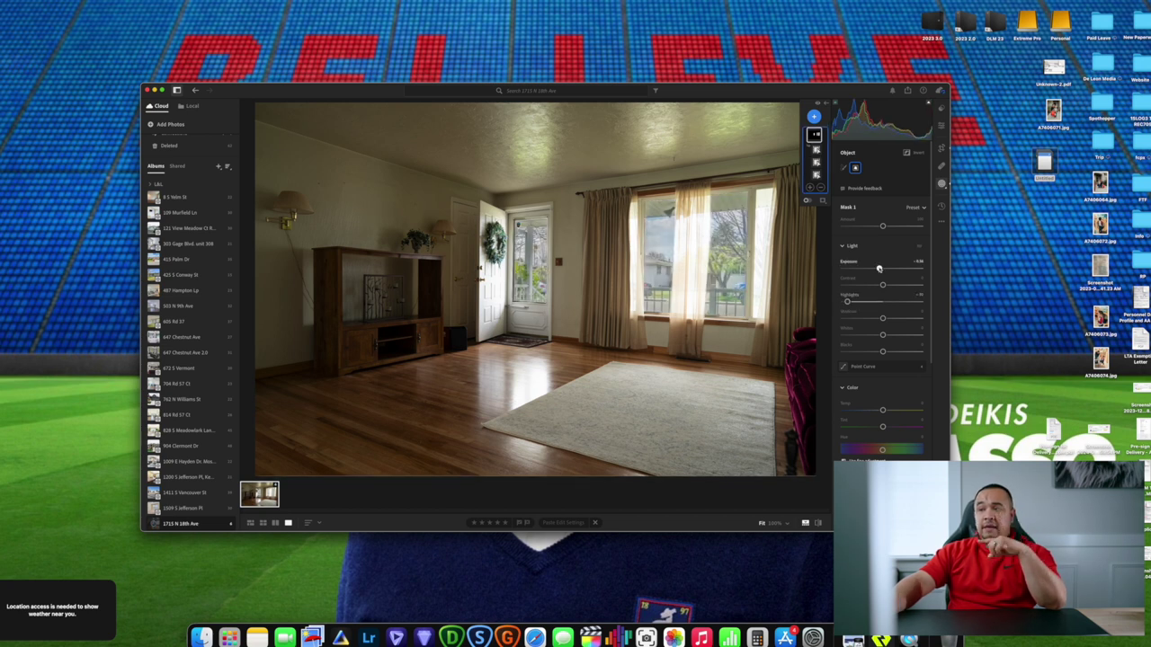
{"action": "left_click_drag", "start_coordinate": [882, 269], "coordinate": [878, 269]}
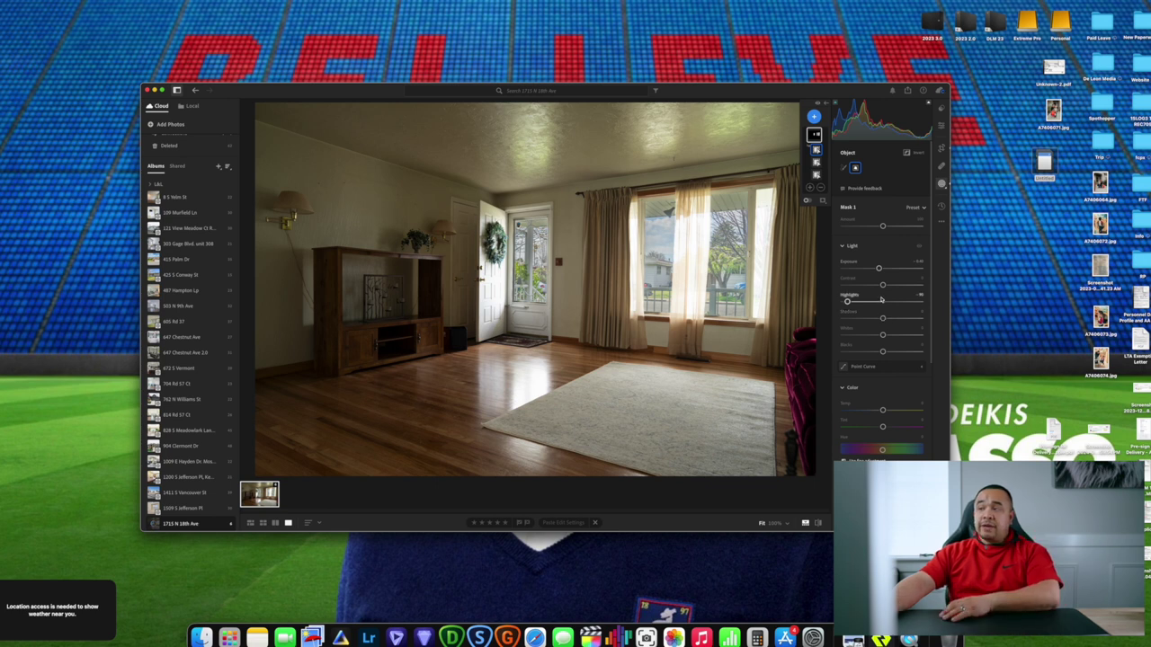
{"action": "left_click_drag", "start_coordinate": [883, 286], "coordinate": [885, 285]}
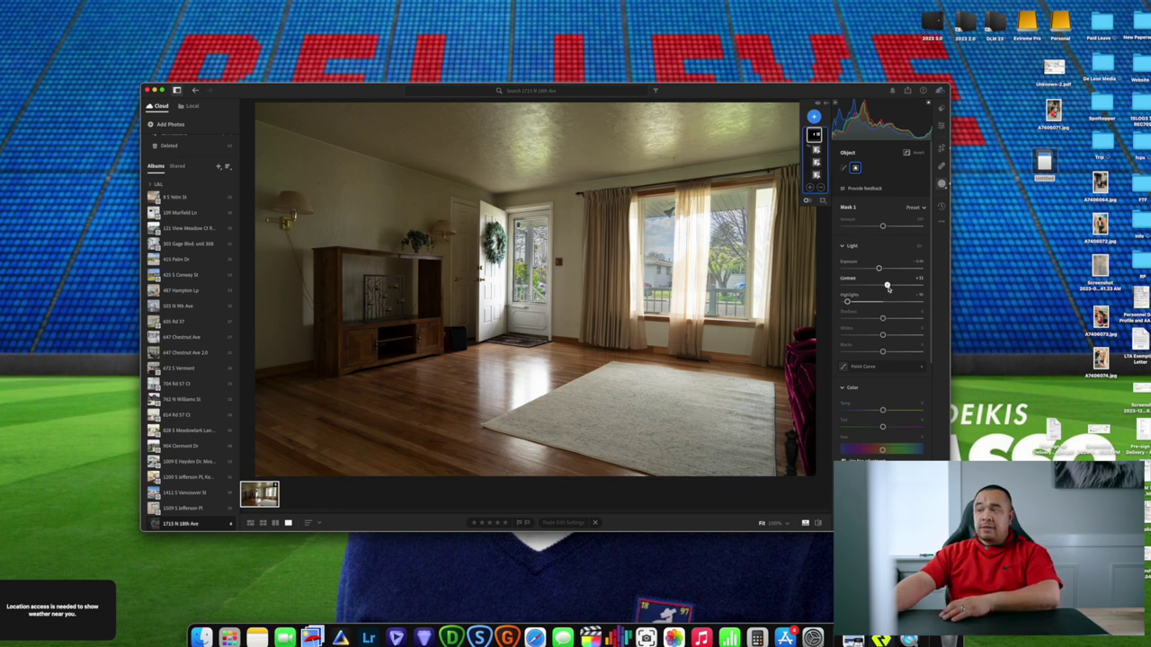
Step: Duplicate and invert the merged photo's window mask so that the new mask covers the room
{"action": "right_click", "coordinate": [814, 135]}
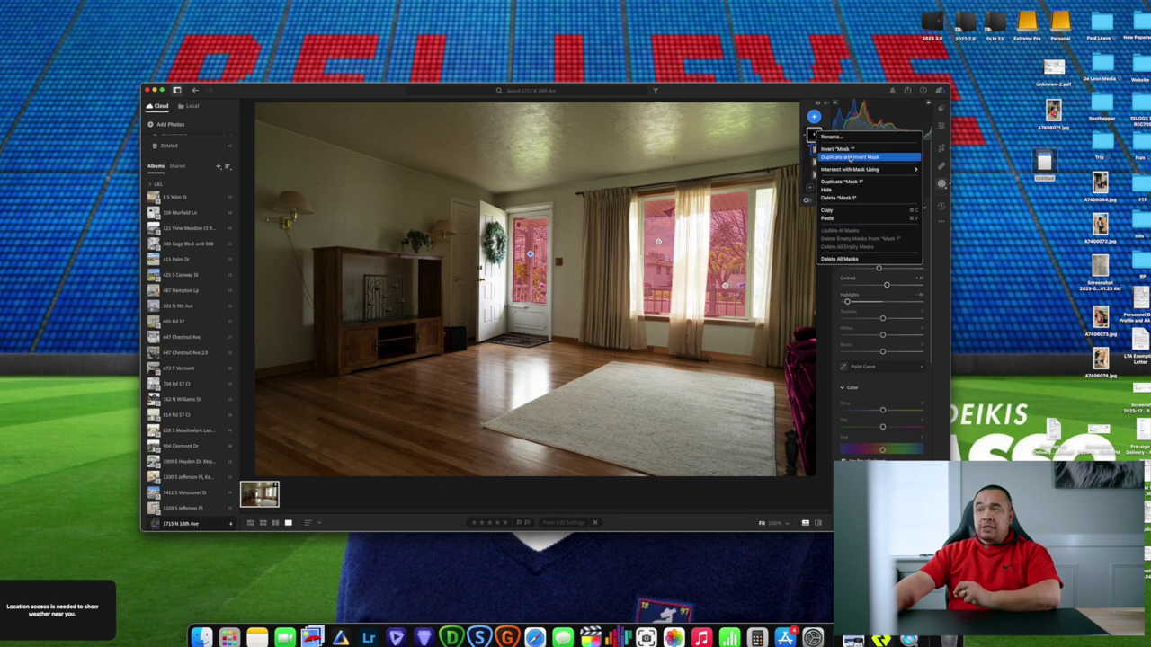
{"action": "left_click", "coordinate": [850, 157]}
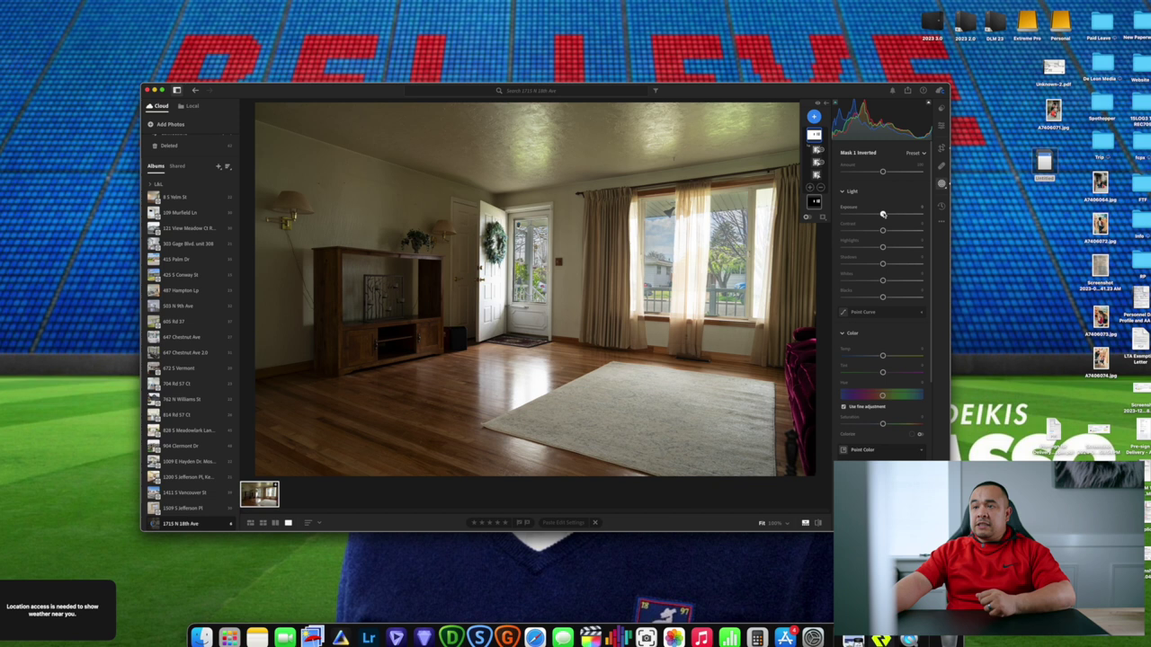
Step: Raise the inverted room mask's exposure, and mask the open front door as an object with strongly lowered highlights and slightly lowered exposure
{"action": "left_click_drag", "start_coordinate": [883, 214], "coordinate": [899, 215]}
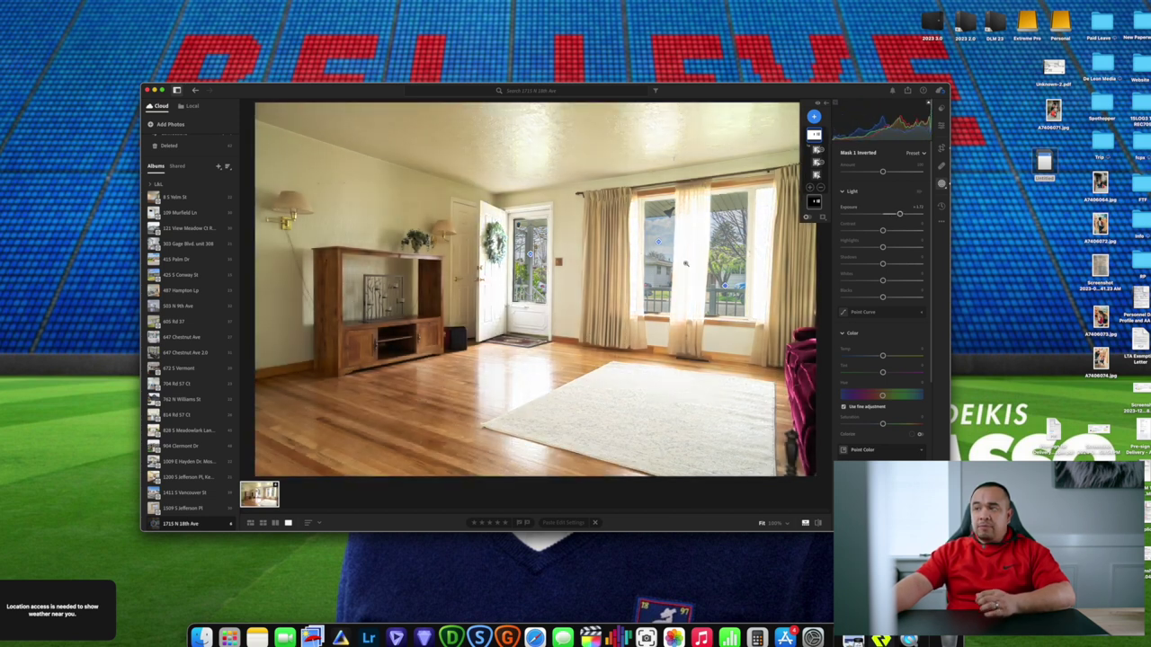
{"action": "left_click", "coordinate": [814, 115]}
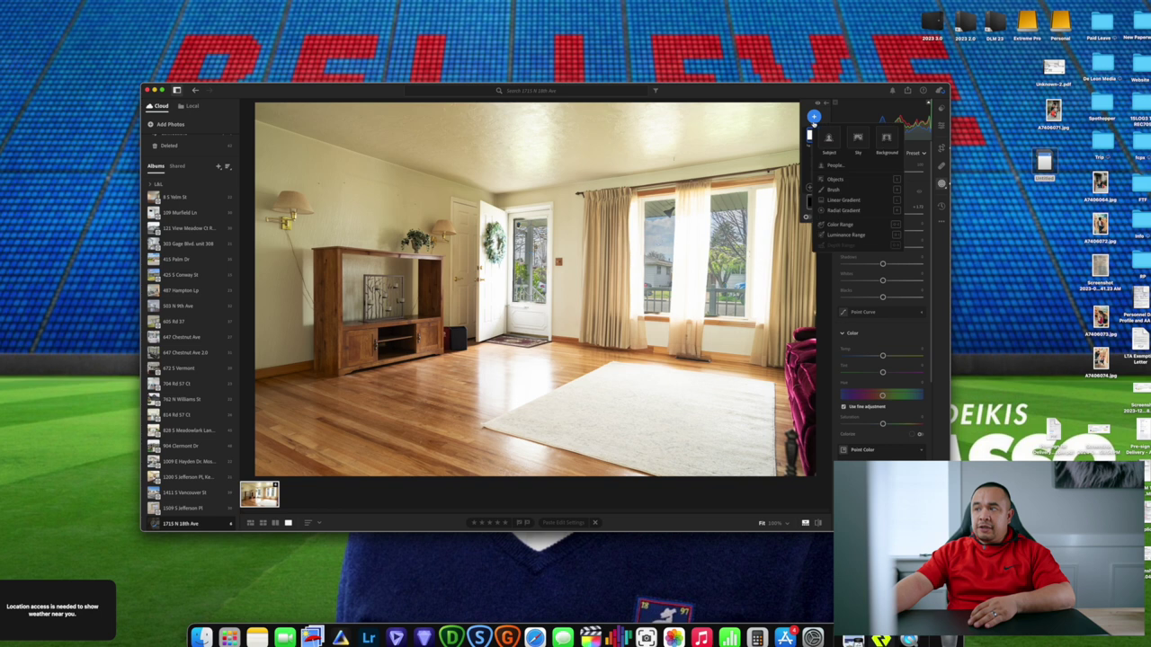
{"action": "left_click", "coordinate": [835, 179]}
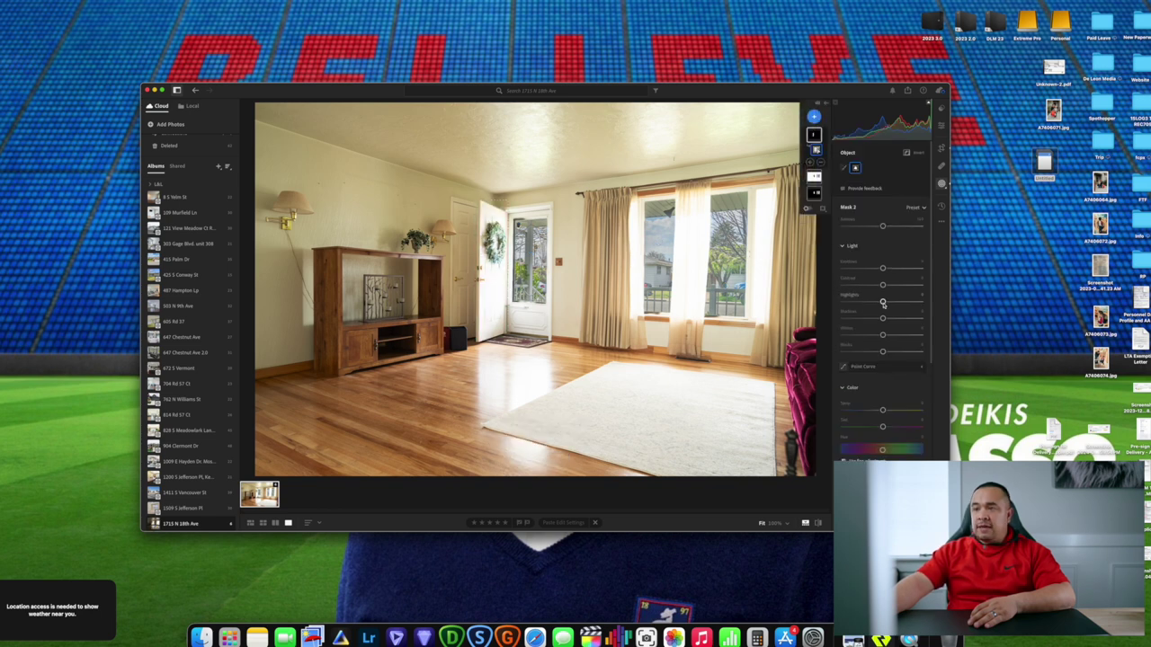
{"action": "left_click_drag", "start_coordinate": [883, 303], "coordinate": [842, 302]}
{"action": "left_click_drag", "start_coordinate": [882, 269], "coordinate": [876, 270]}
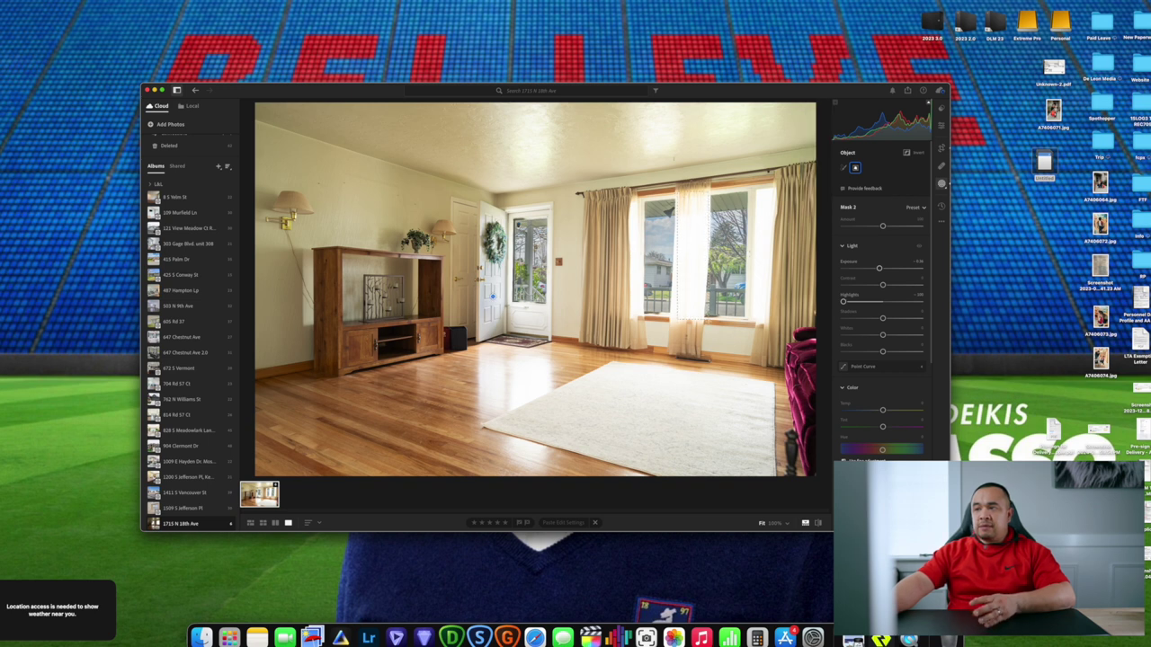
Step: Extend the front-door object mask to the central sheer curtain and the bright sheer strips at both ends of the window
{"action": "left_click_drag", "start_coordinate": [692, 212], "coordinate": [705, 322]}
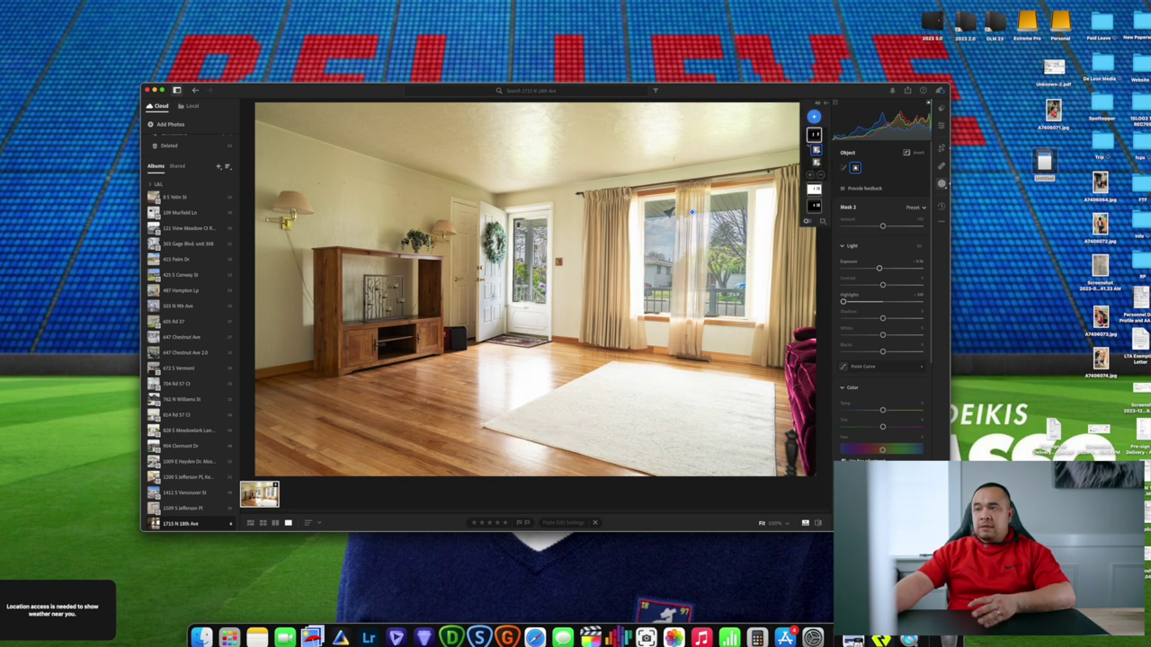
{"action": "left_click_drag", "start_coordinate": [641, 274], "coordinate": [638, 313]}
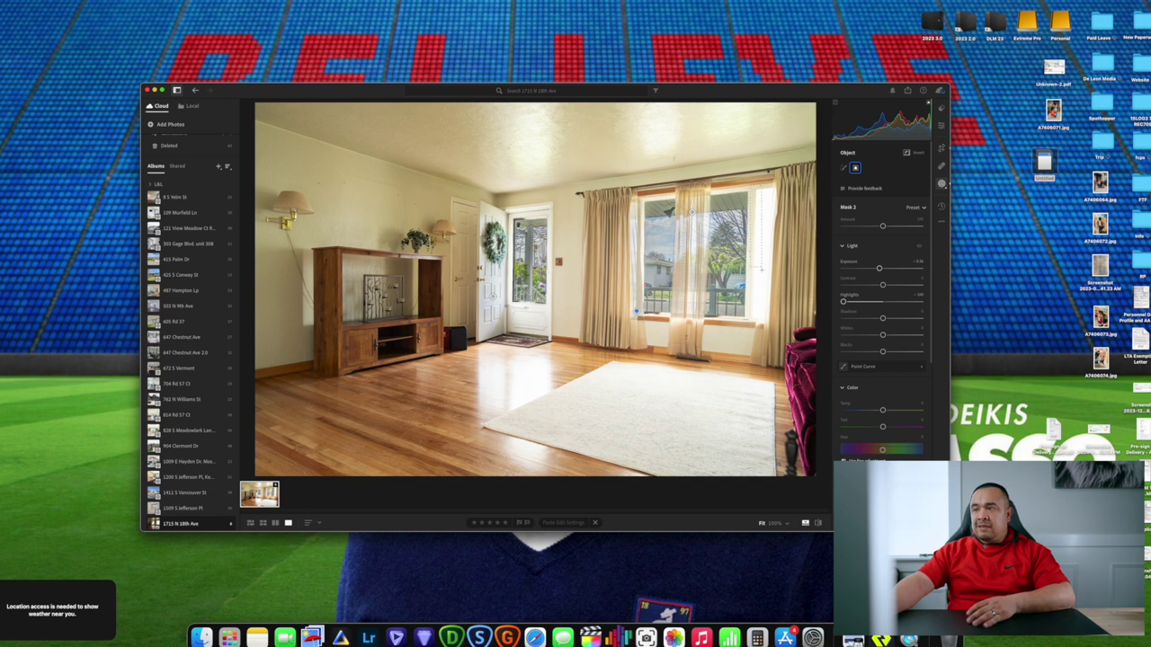
{"action": "left_click_drag", "start_coordinate": [761, 207], "coordinate": [761, 238]}
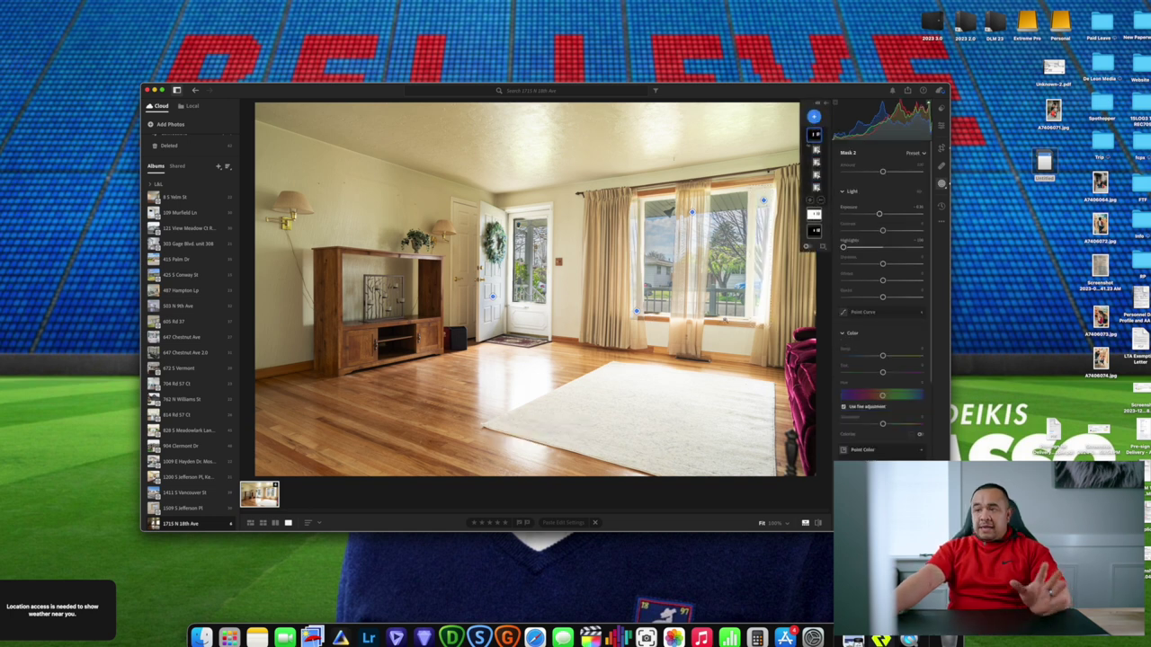
Step: Brighten the room further by slightly raising the inverted mask's exposure and lifting its shadows
{"action": "mouse_move", "coordinate": [816, 160]}
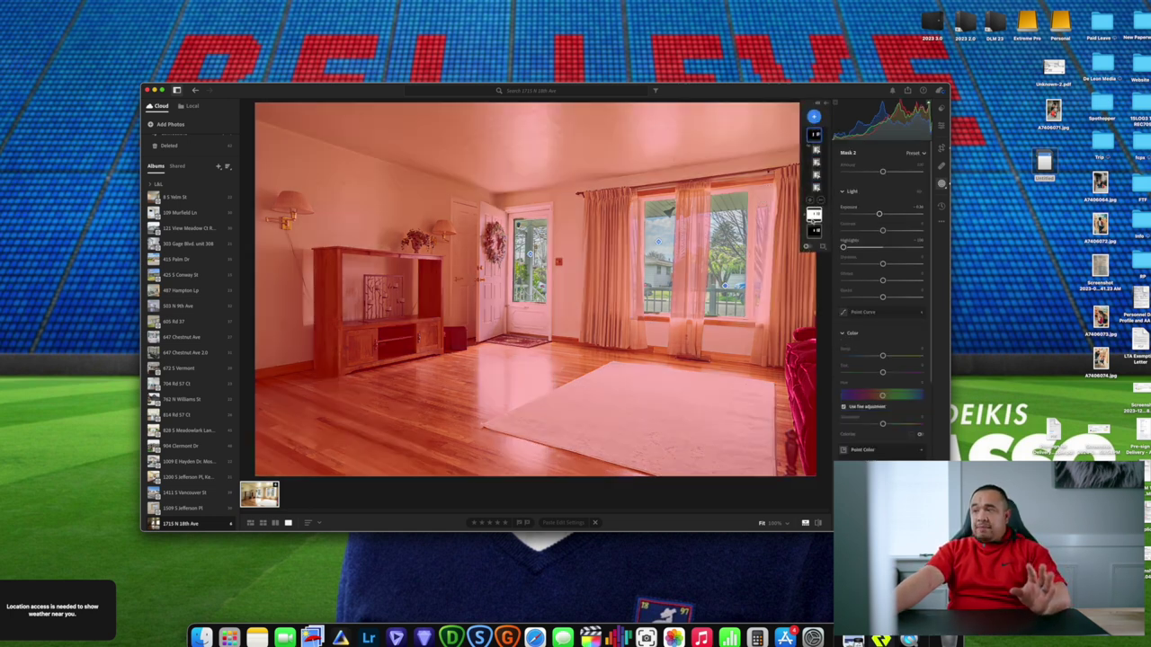
{"action": "left_click", "coordinate": [814, 216]}
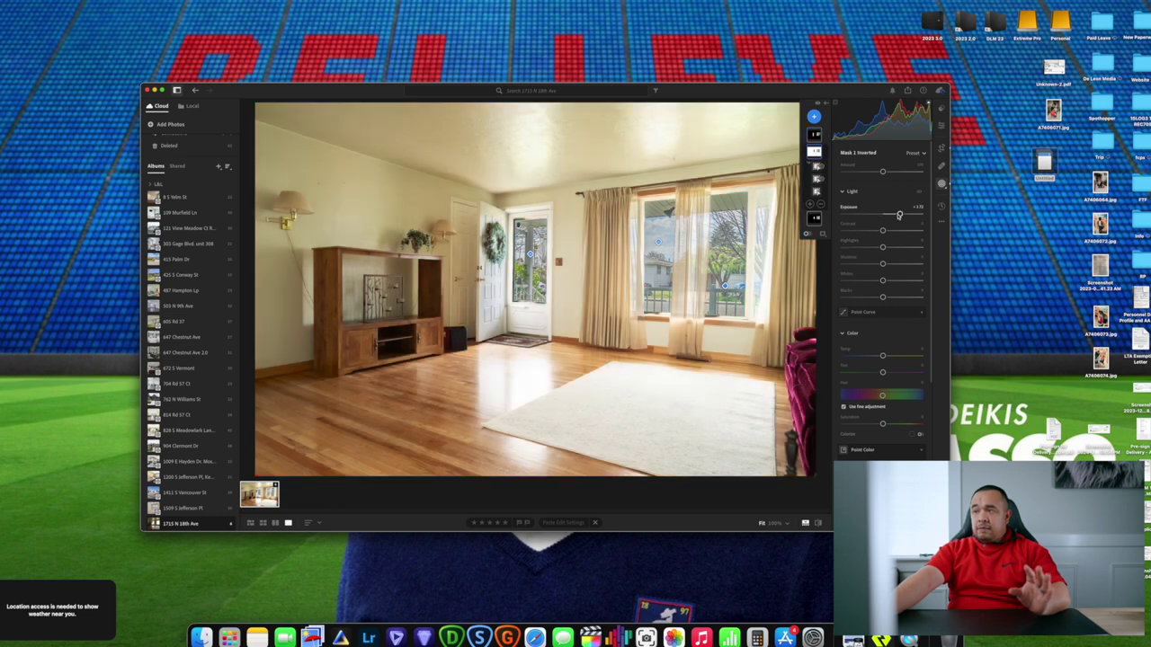
{"action": "left_click_drag", "start_coordinate": [899, 216], "coordinate": [901, 214]}
{"action": "left_click_drag", "start_coordinate": [882, 264], "coordinate": [897, 264]}
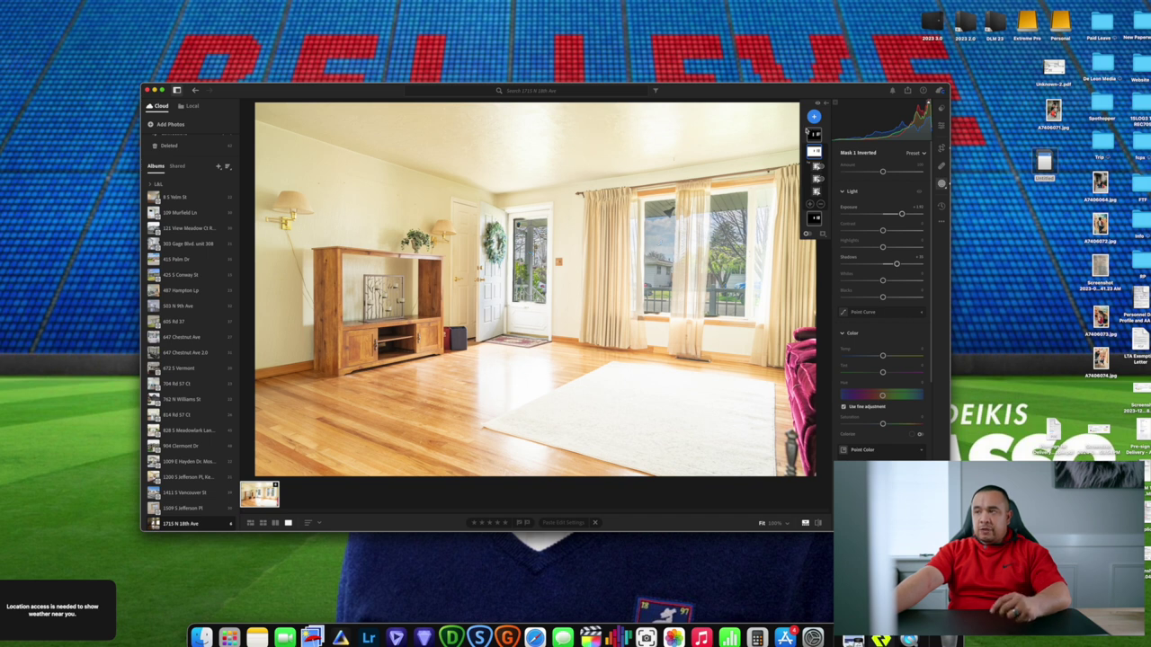
Step: Add a third object-based mask, lower its highlights moderately and fine-tune its exposure
{"action": "left_click", "coordinate": [814, 116]}
{"action": "left_click", "coordinate": [836, 179]}
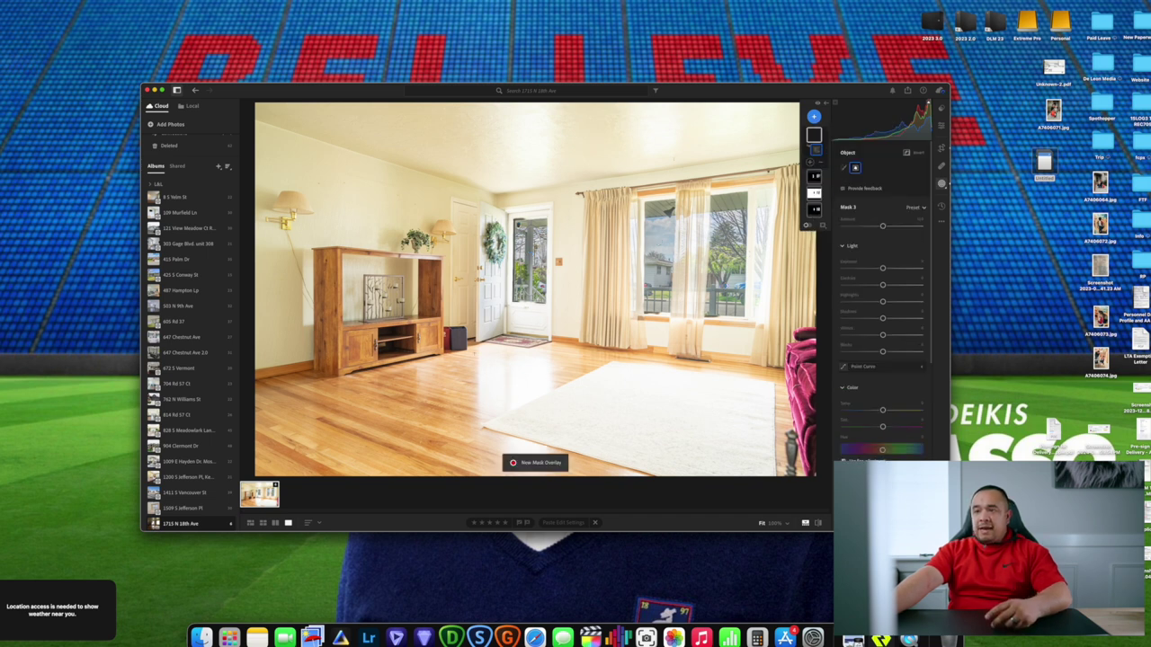
{"action": "left_click_drag", "start_coordinate": [572, 500], "coordinate": [573, 500]}
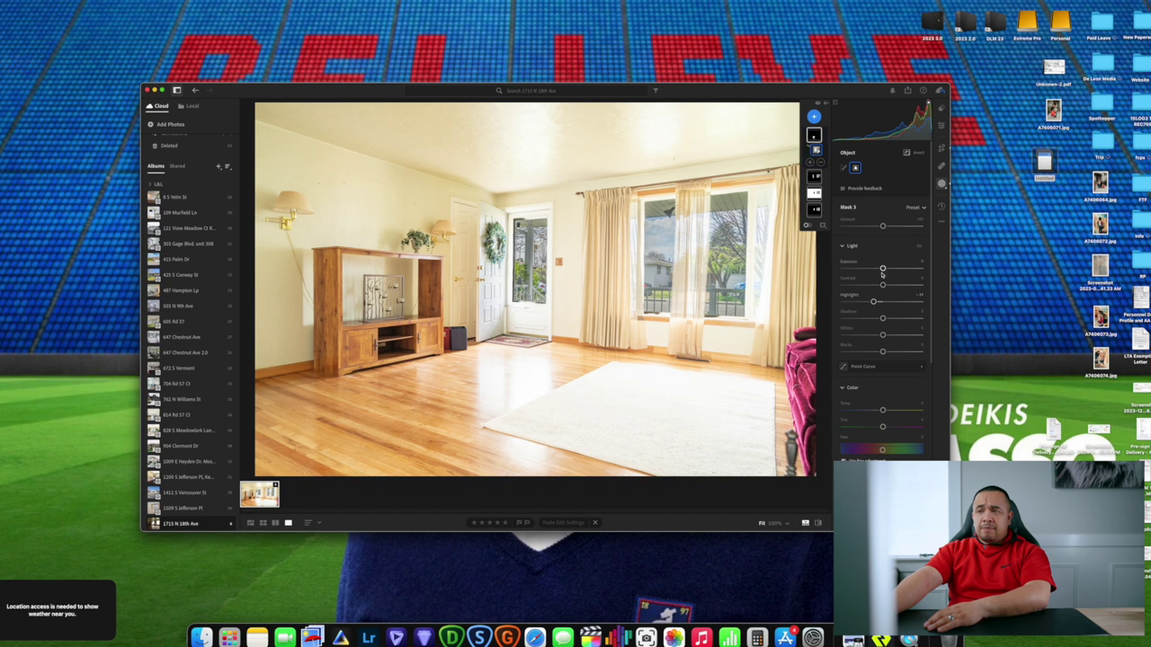
{"action": "left_click_drag", "start_coordinate": [883, 270], "coordinate": [878, 269]}
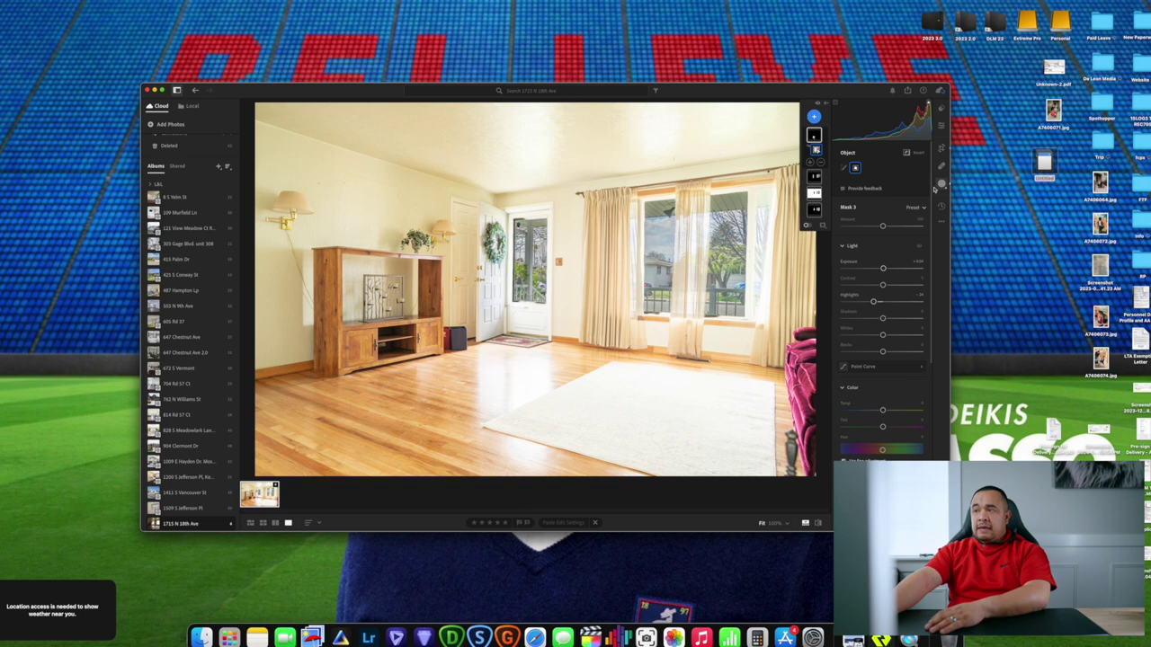
Step: Adjust the whole photo's light by slightly lowering exposure, raising shadows and trying the highlights
{"action": "left_click", "coordinate": [940, 126]}
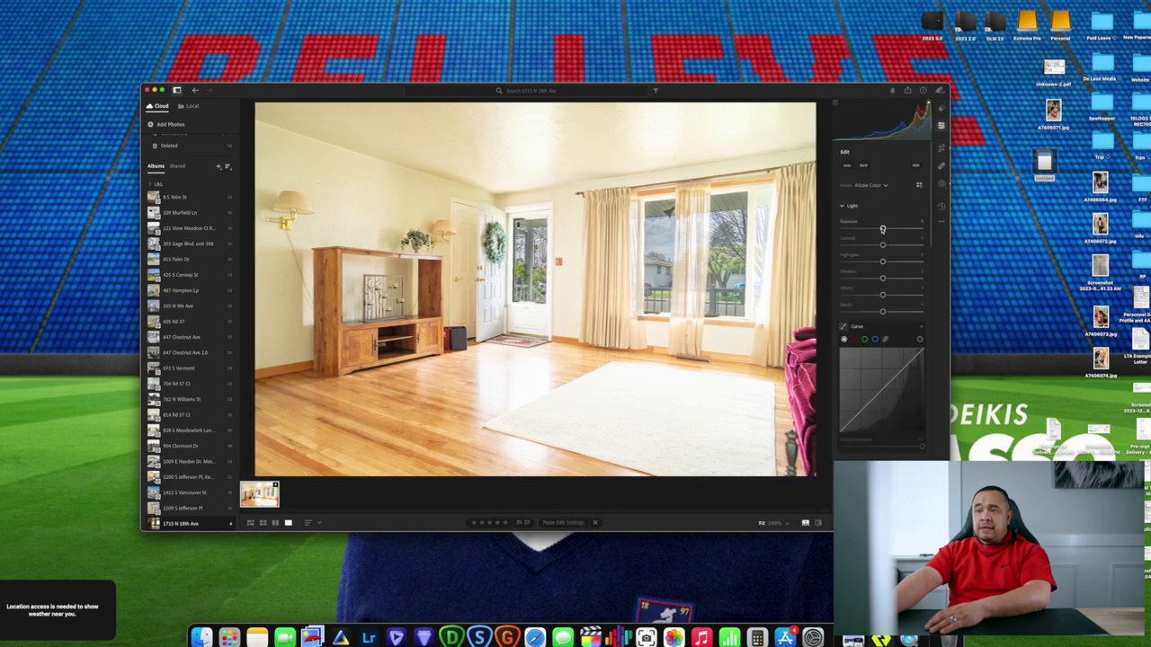
{"action": "left_click_drag", "start_coordinate": [882, 229], "coordinate": [881, 229]}
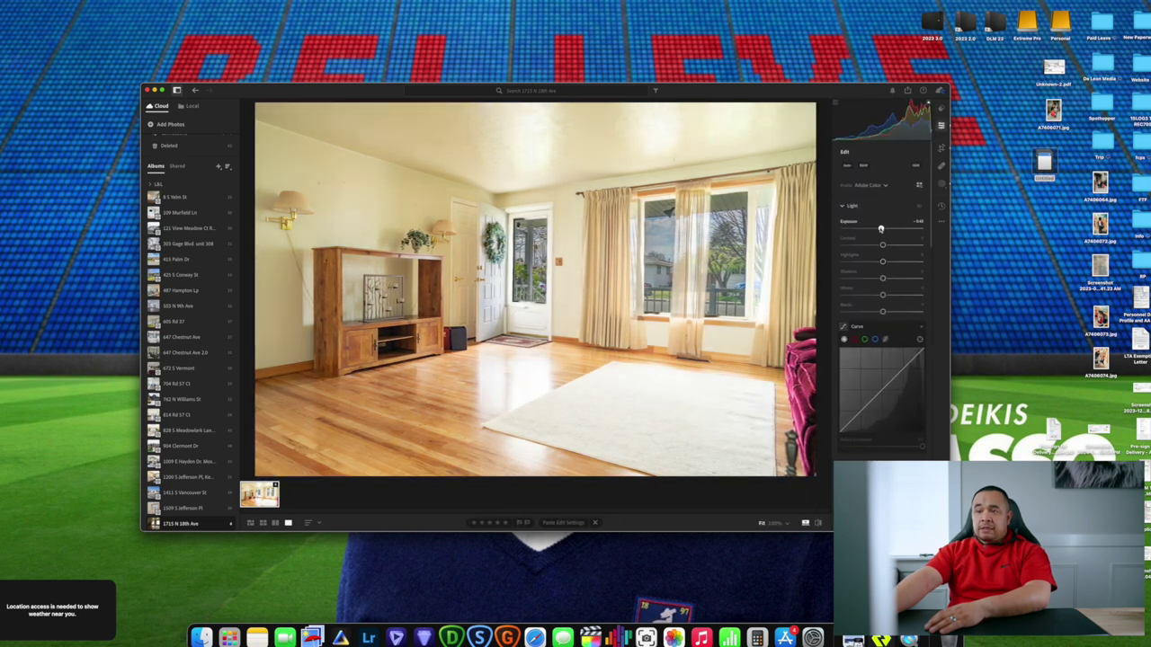
{"action": "left_click_drag", "start_coordinate": [882, 280], "coordinate": [892, 280]}
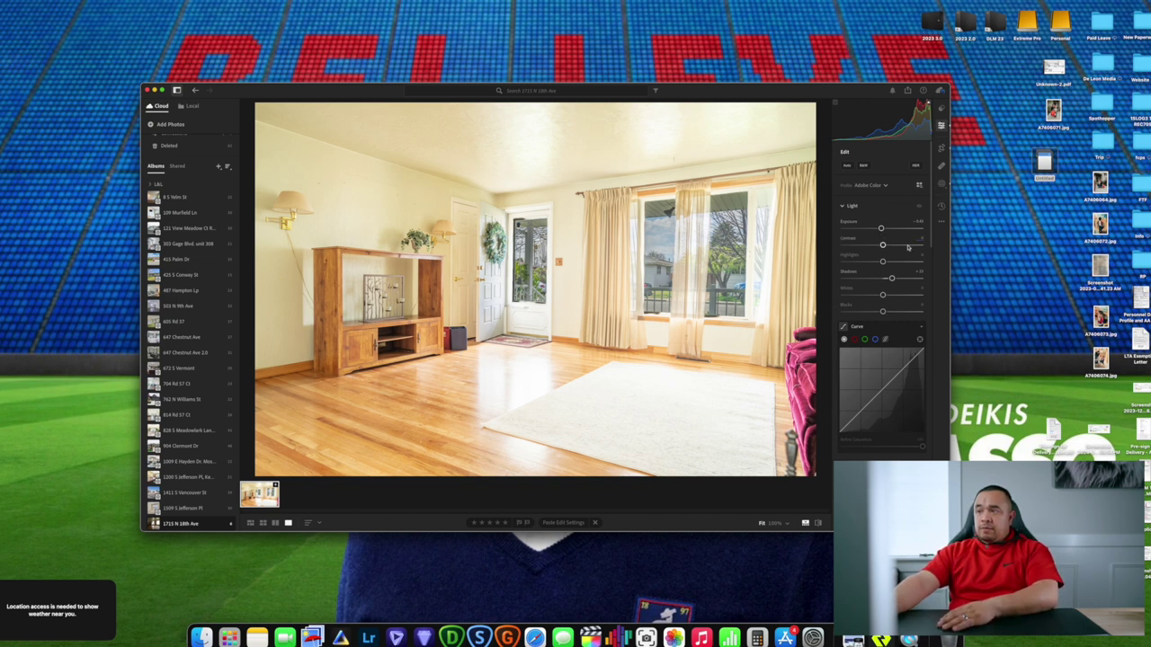
{"action": "mouse_move", "coordinate": [882, 263]}
{"action": "left_mouse_down"}
{"action": "mouse_move", "coordinate": [867, 262]}
{"action": "mouse_move", "coordinate": [883, 263]}
{"action": "left_mouse_up"}
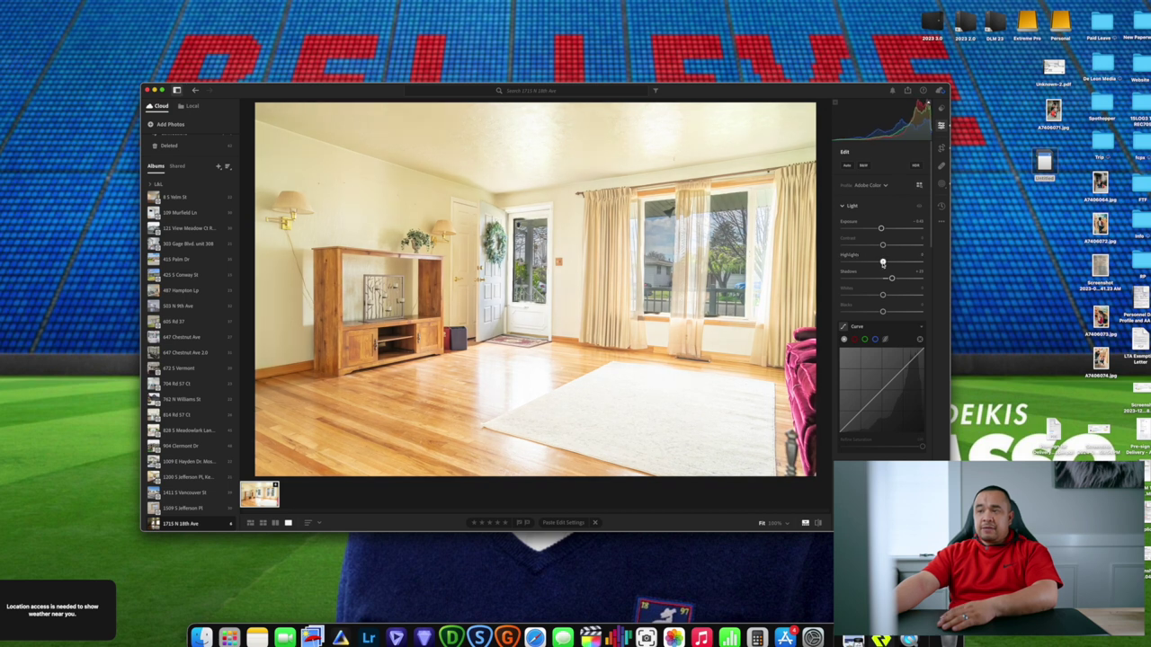
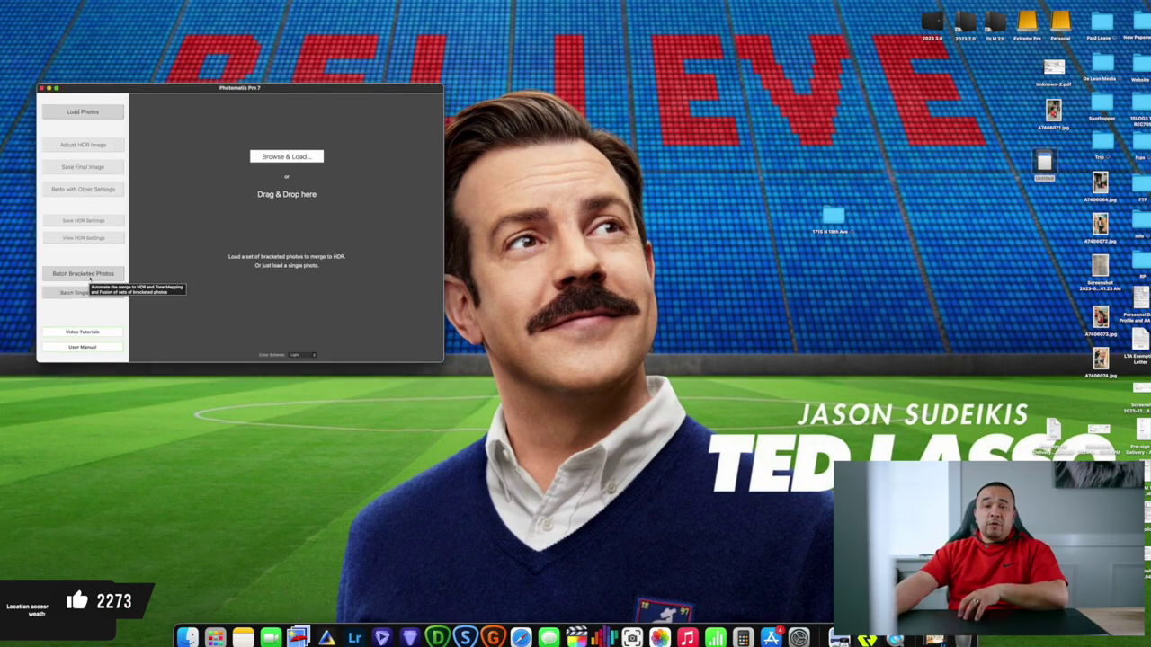
Step: Switch to Photomatix Pro and start a batch of bracketed photos using the Interior folder as the source
{"action": "left_click", "coordinate": [90, 277]}
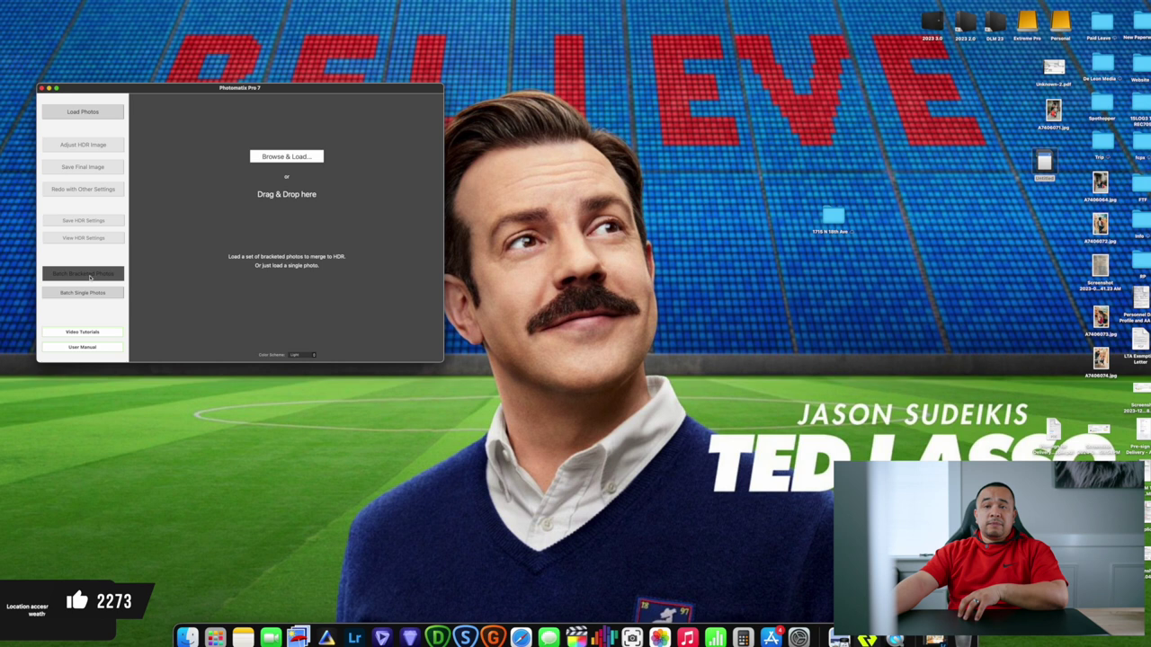
{"action": "left_click", "coordinate": [254, 326]}
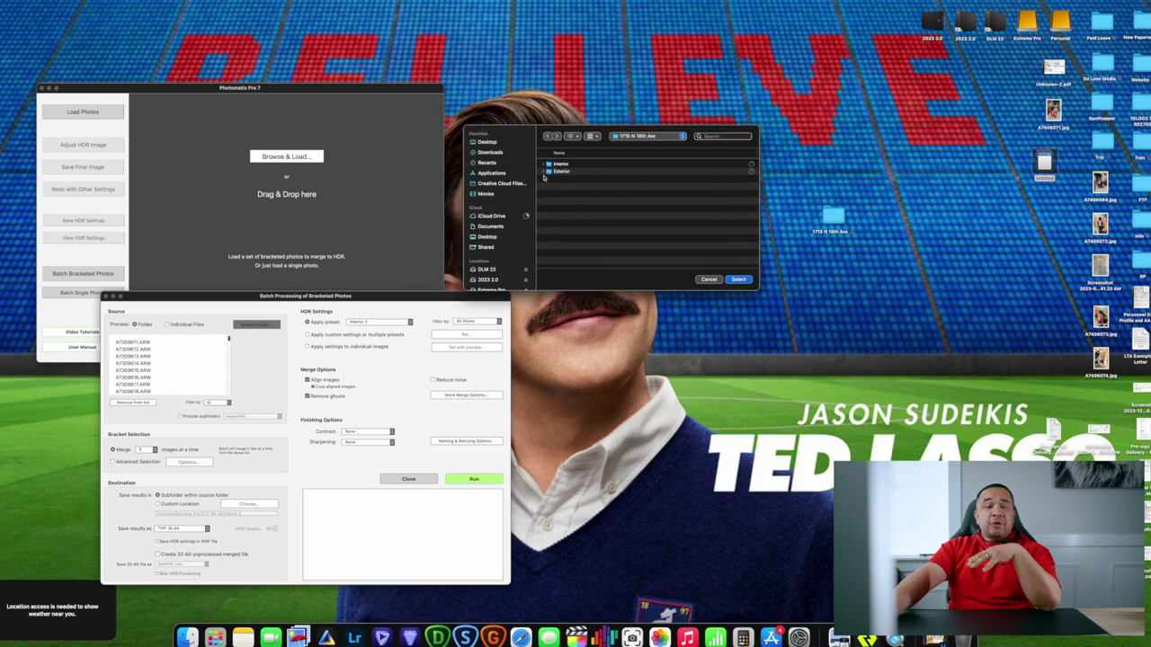
{"action": "left_click", "coordinate": [562, 165]}
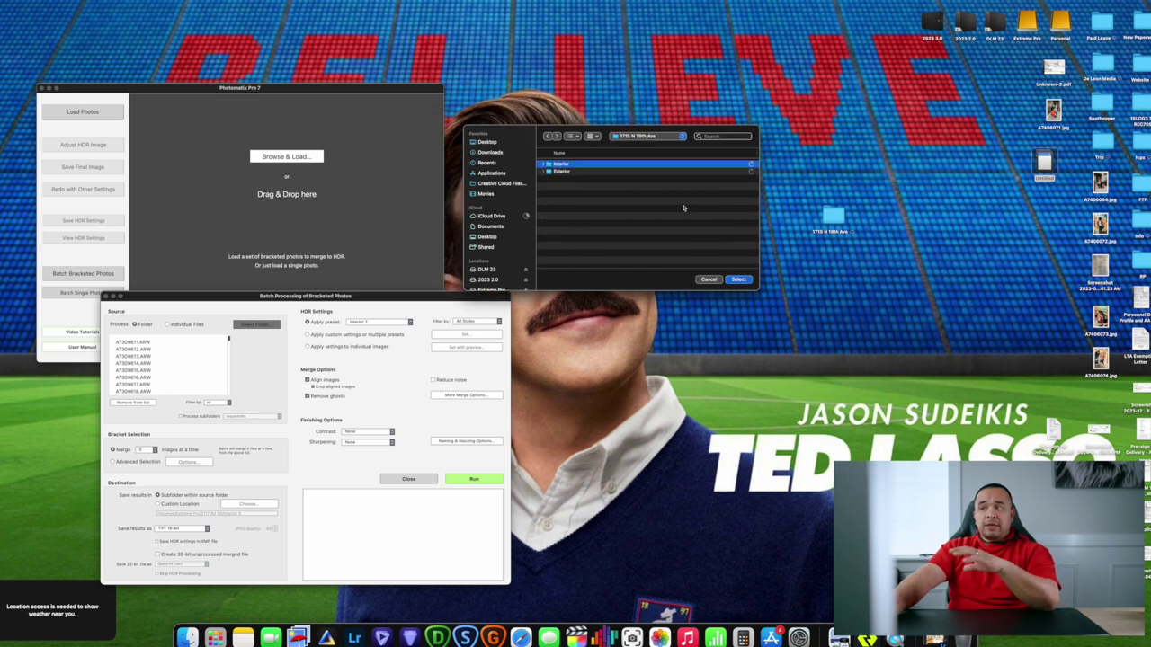
{"action": "left_click", "coordinate": [736, 280]}
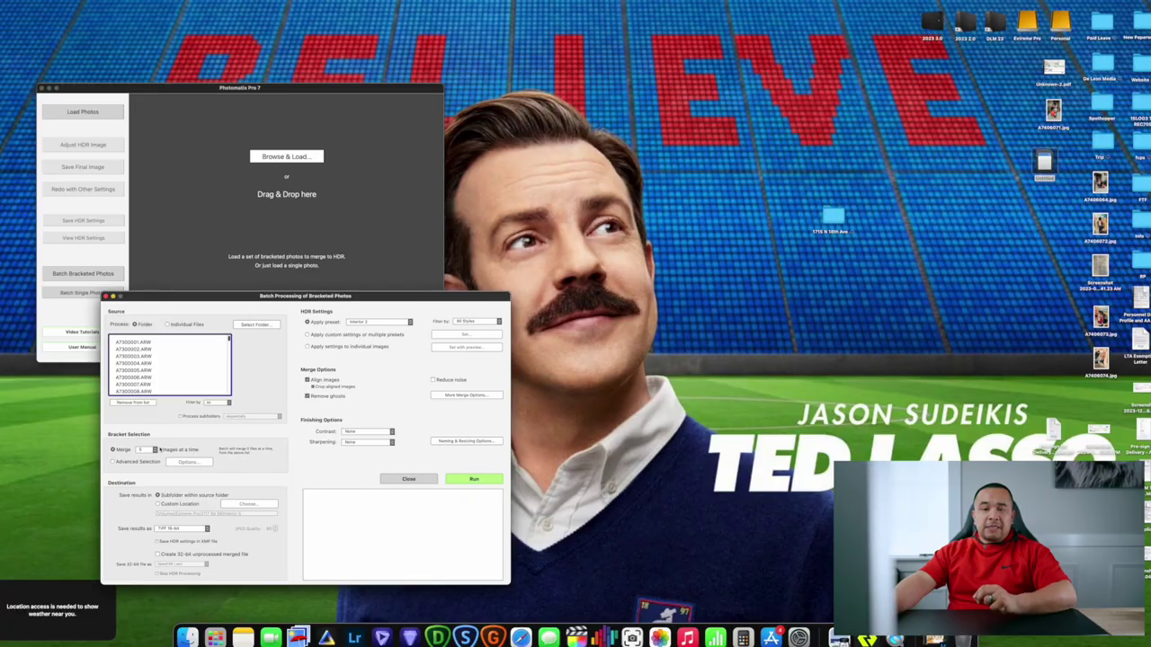
Step: Set the batch to merge 5 images at a time with the Interior 2 preset
{"action": "left_click", "coordinate": [141, 449]}
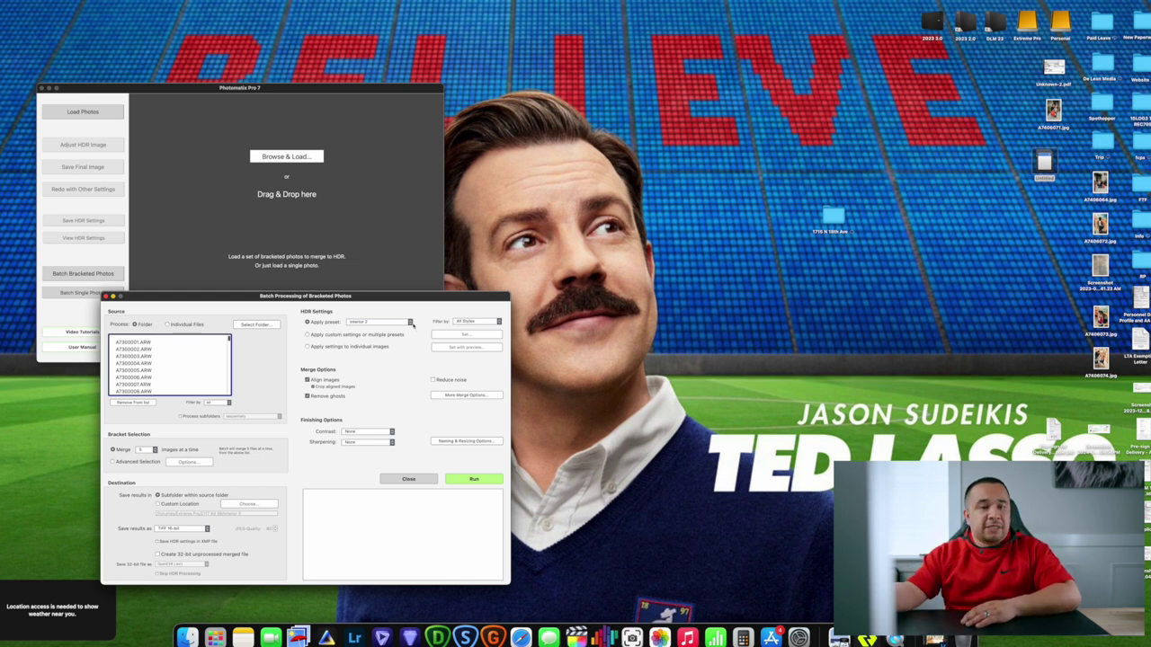
{"action": "left_click", "coordinate": [410, 322]}
{"action": "left_click", "coordinate": [411, 322]}
{"action": "left_click", "coordinate": [411, 322]}
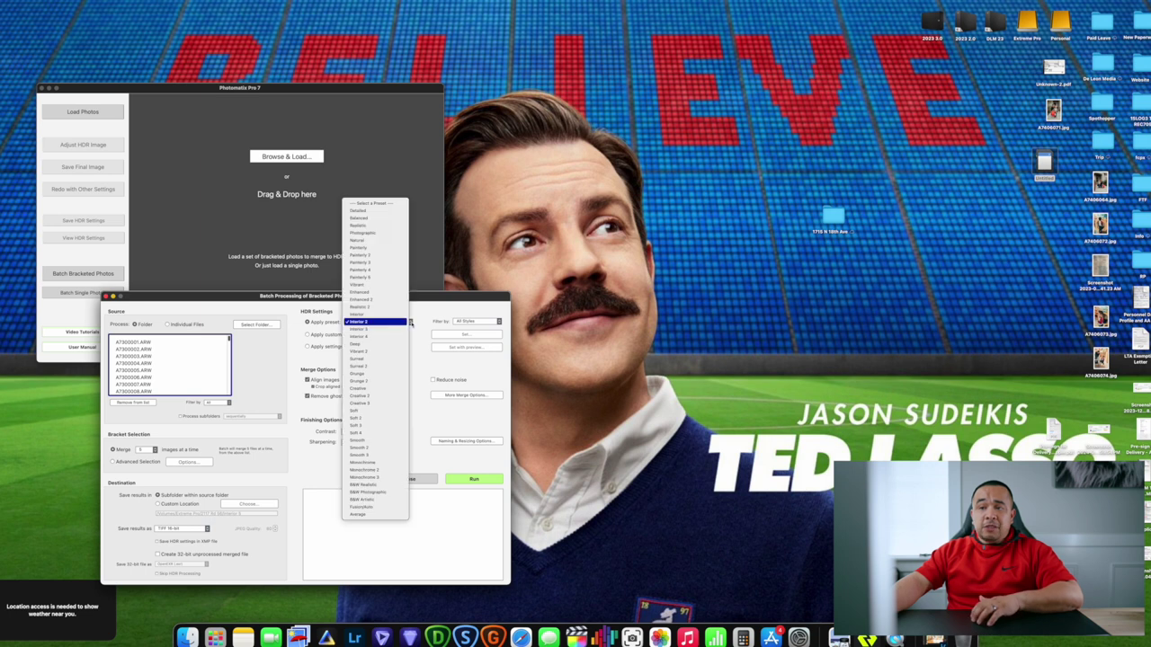
{"action": "left_click", "coordinate": [396, 324]}
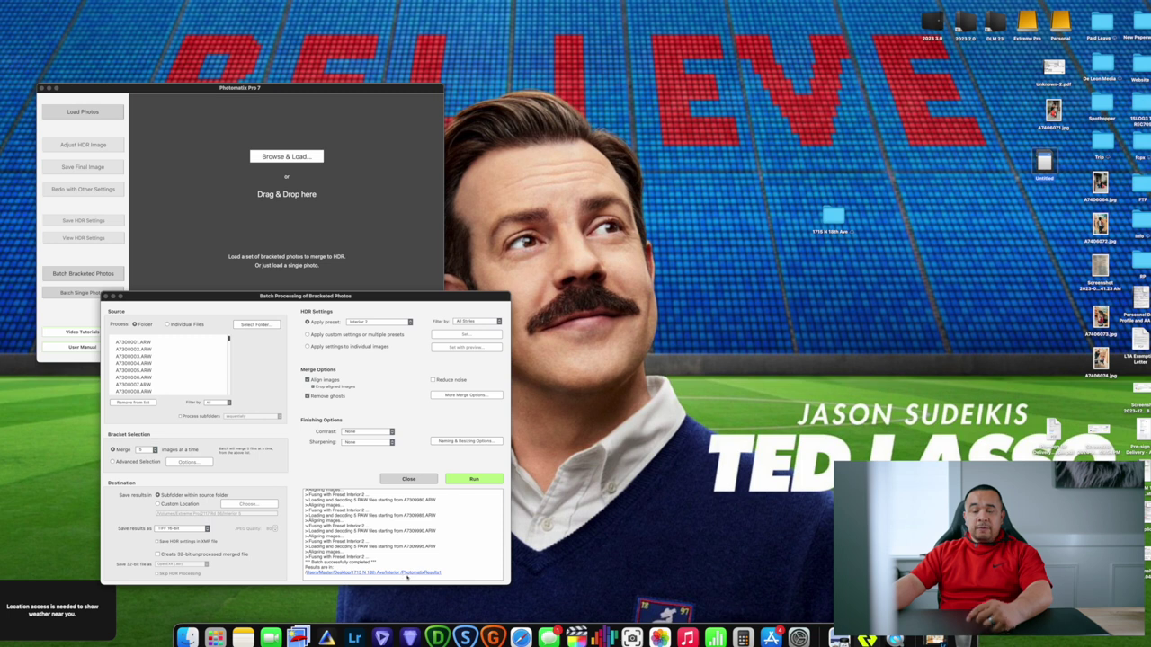
Step: Open the property's Interior folder in Finder and locate the PhotomatixResults1 folder among the RAW files
{"action": "left_click", "coordinate": [407, 573]}
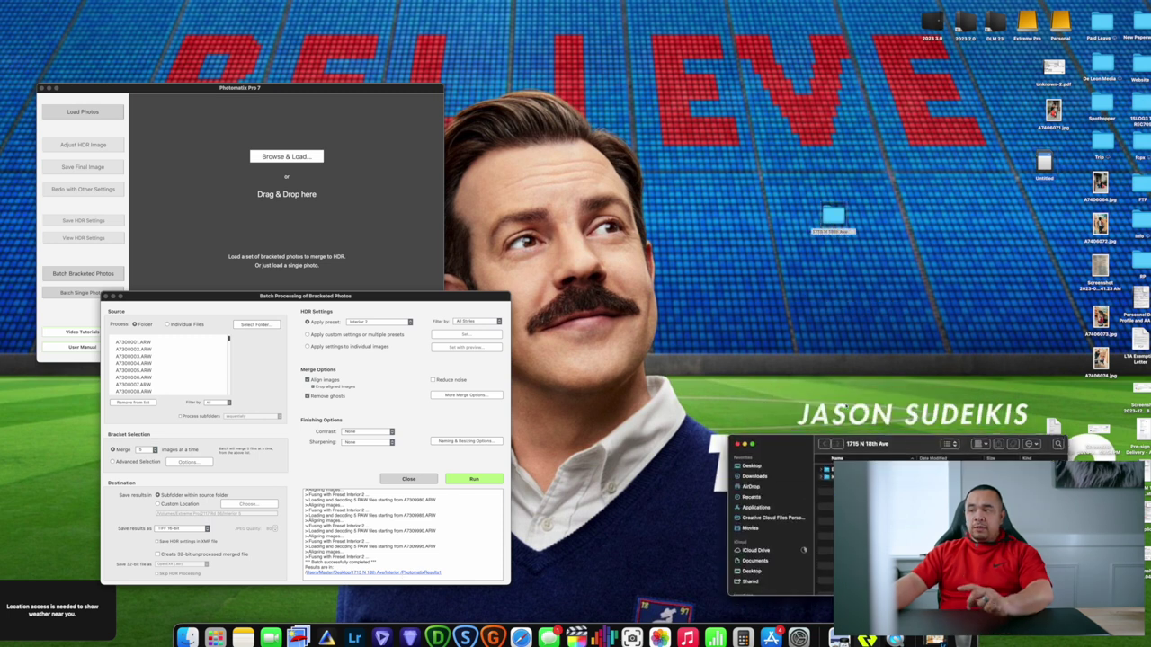
{"action": "left_click_drag", "start_coordinate": [899, 443], "coordinate": [758, 341]}
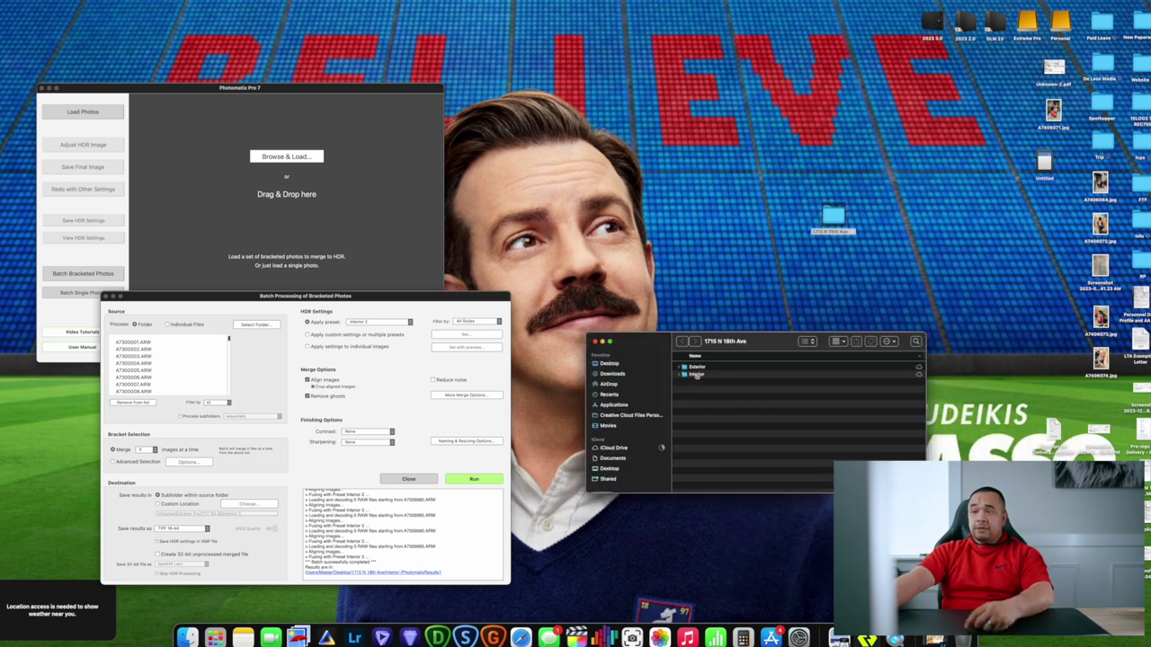
{"action": "double_click", "coordinate": [697, 376]}
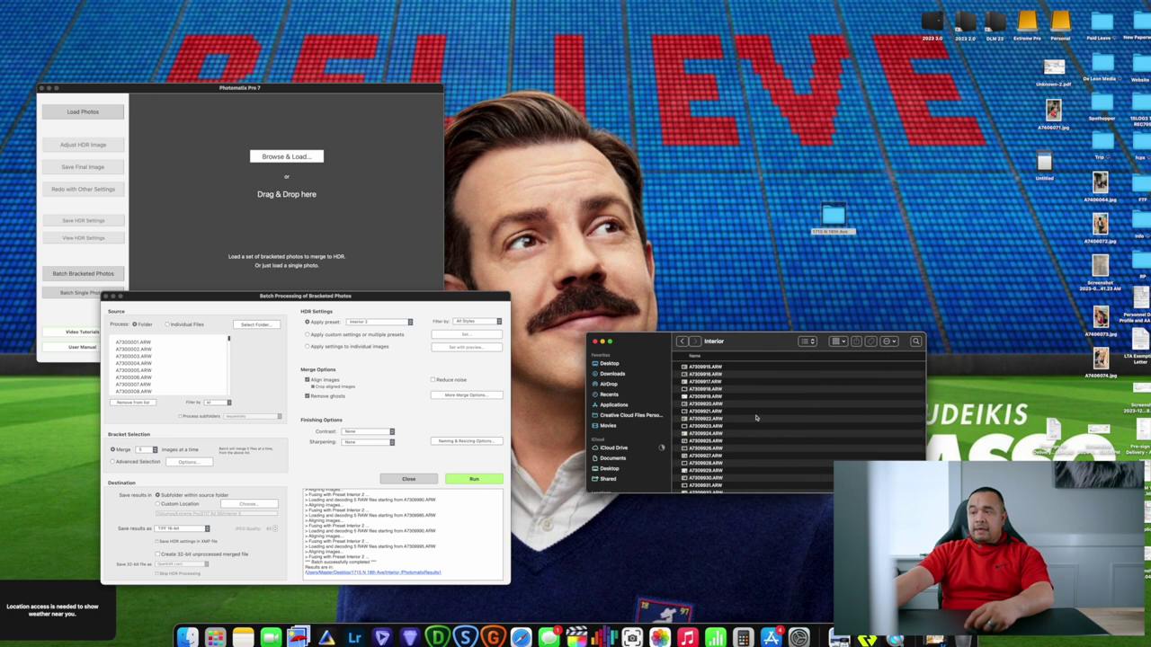
{"action": "scroll", "coordinate": [739, 467], "scroll_direction": "down", "scroll_amount": 5}
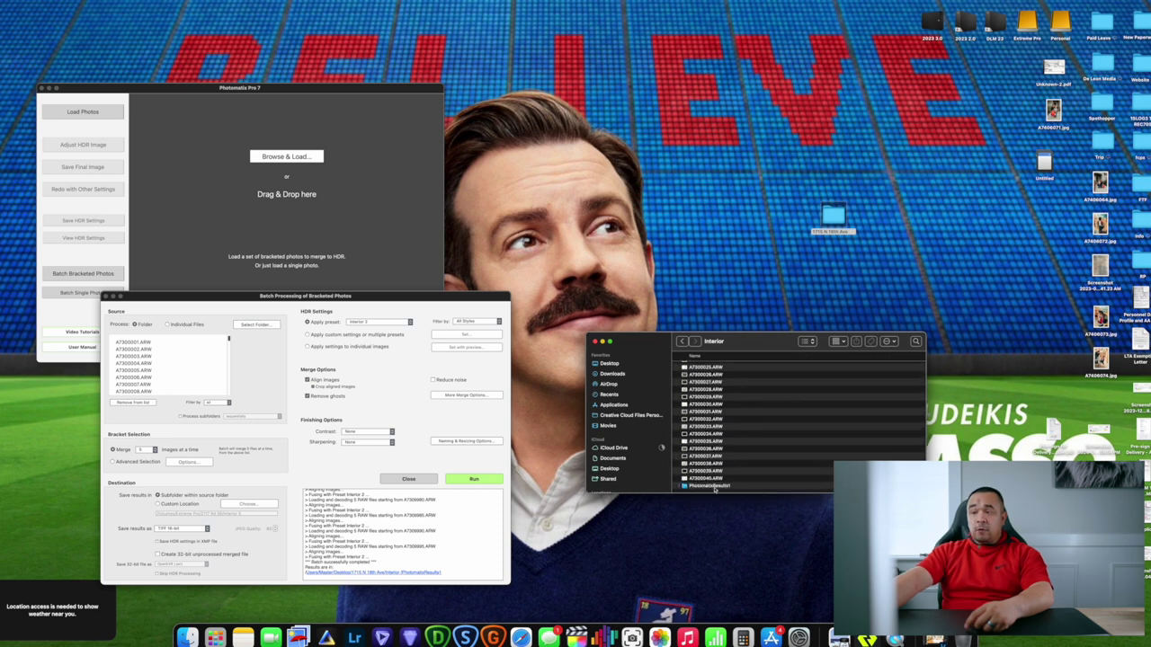
Step: Select every RAW file except the PhotomatixResults1 folder, check the selection count and open Calculator to work out the number of bracket sets
{"action": "left_click", "coordinate": [723, 457]}
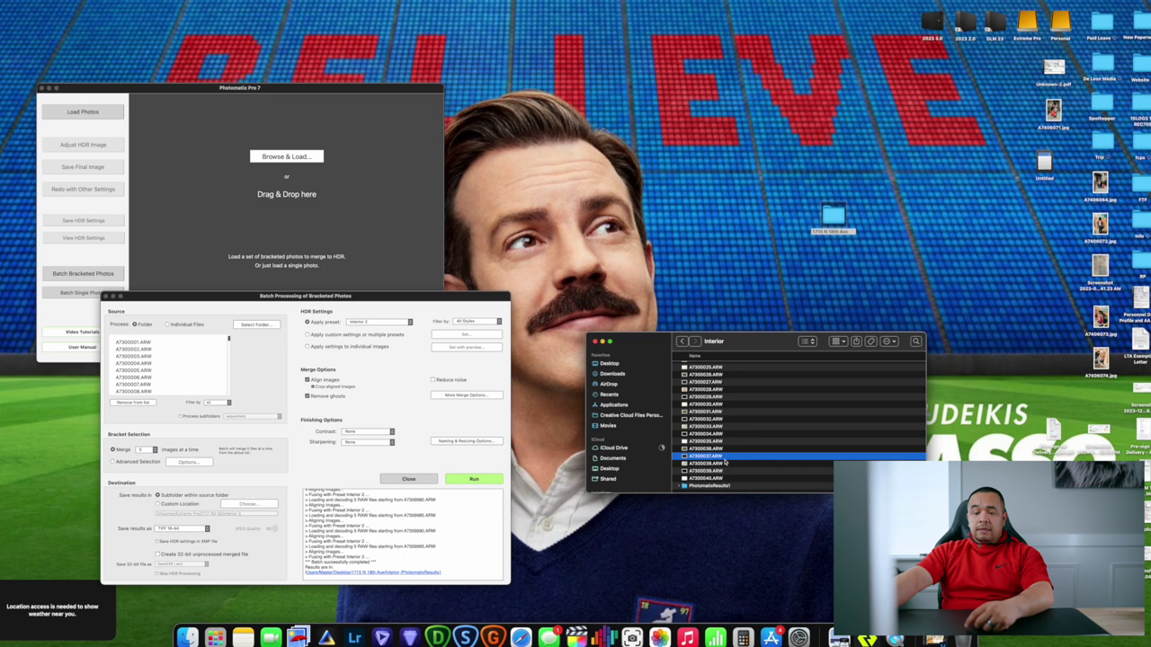
{"action": "key", "text": "super+a"}
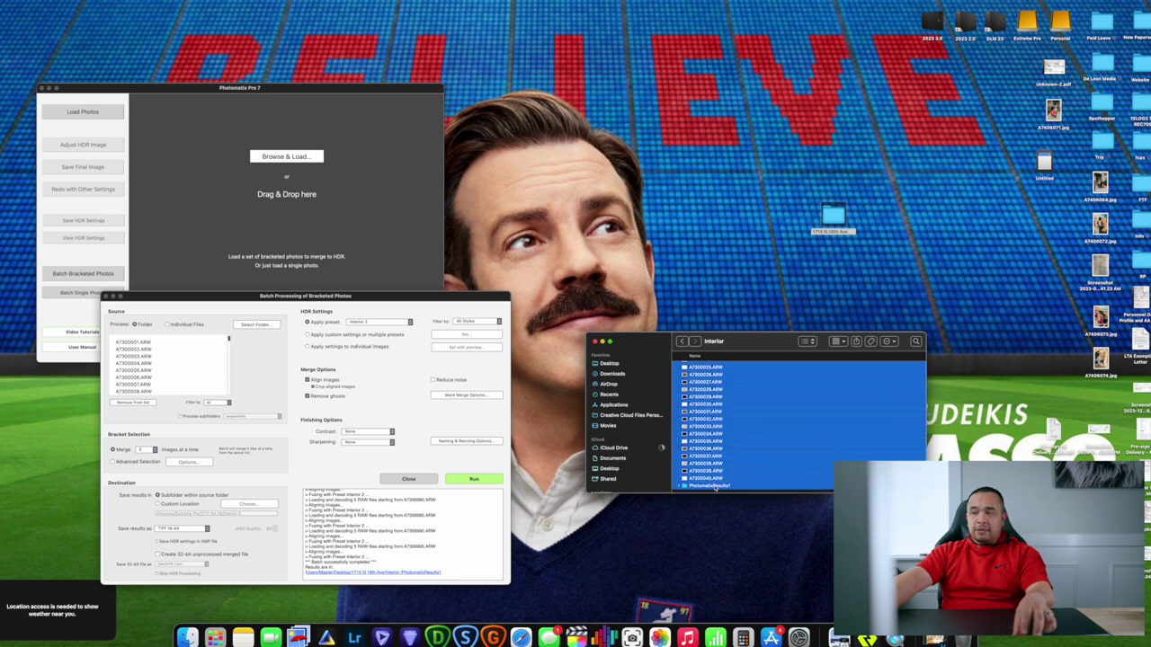
{"action": "left_click", "coordinate": [714, 487], "text": "super"}
{"action": "right_click", "coordinate": [720, 455]}
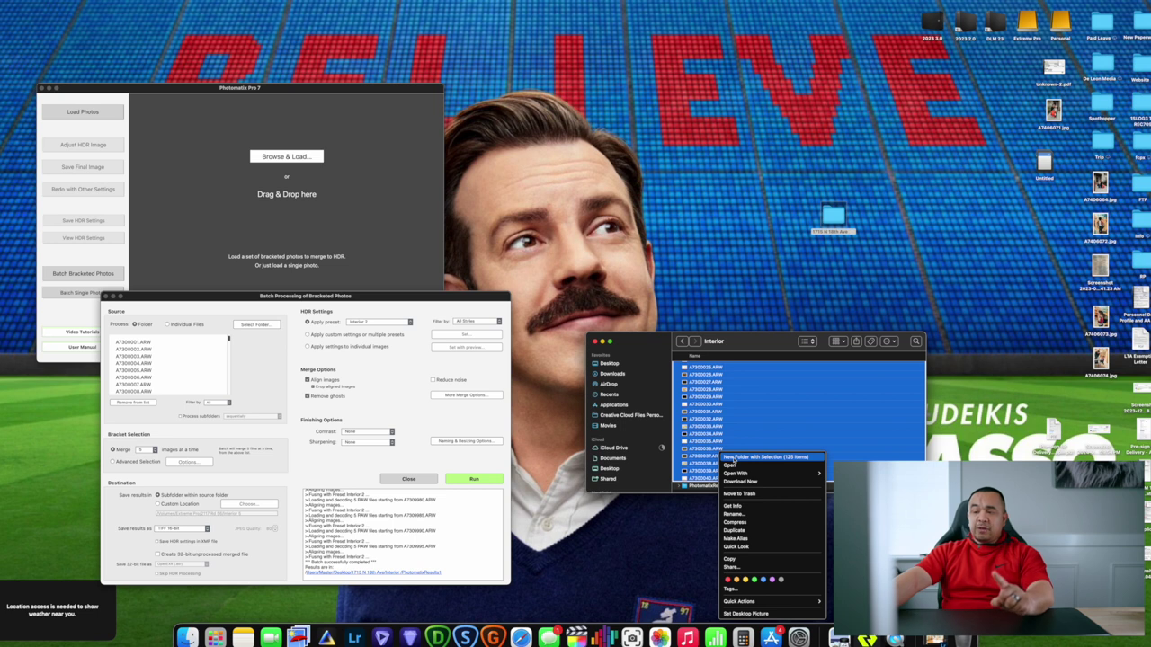
{"action": "left_click", "coordinate": [743, 636]}
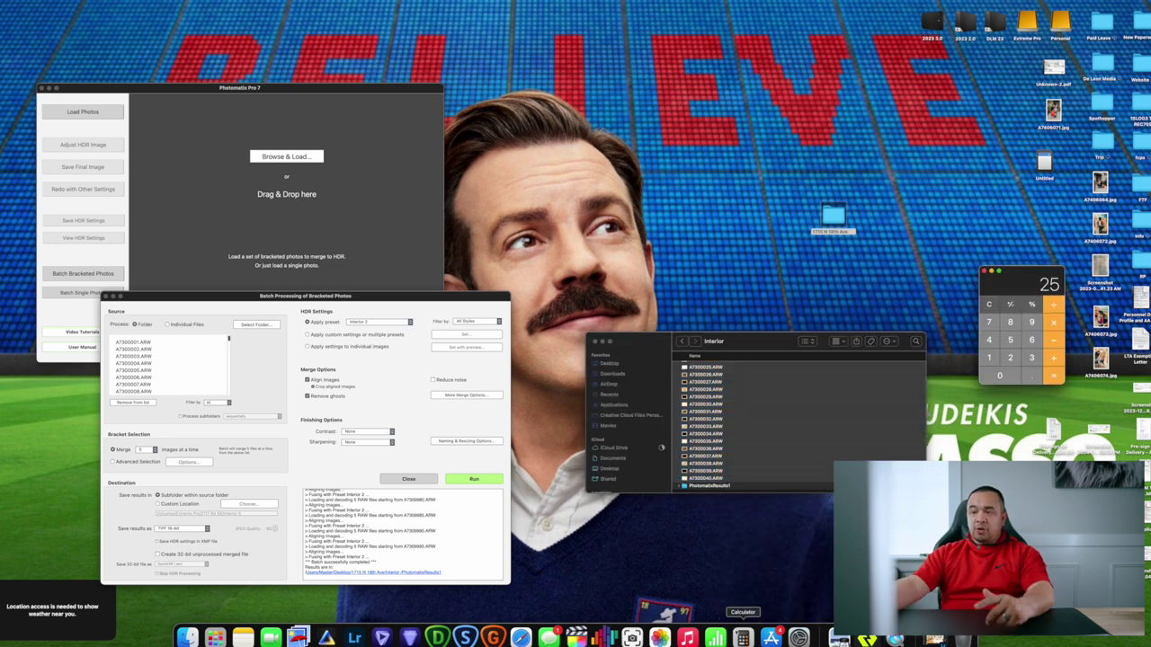
Step: Open the PhotomatixResults1 folder and select all merged images to check their number
{"action": "double_click", "coordinate": [707, 487]}
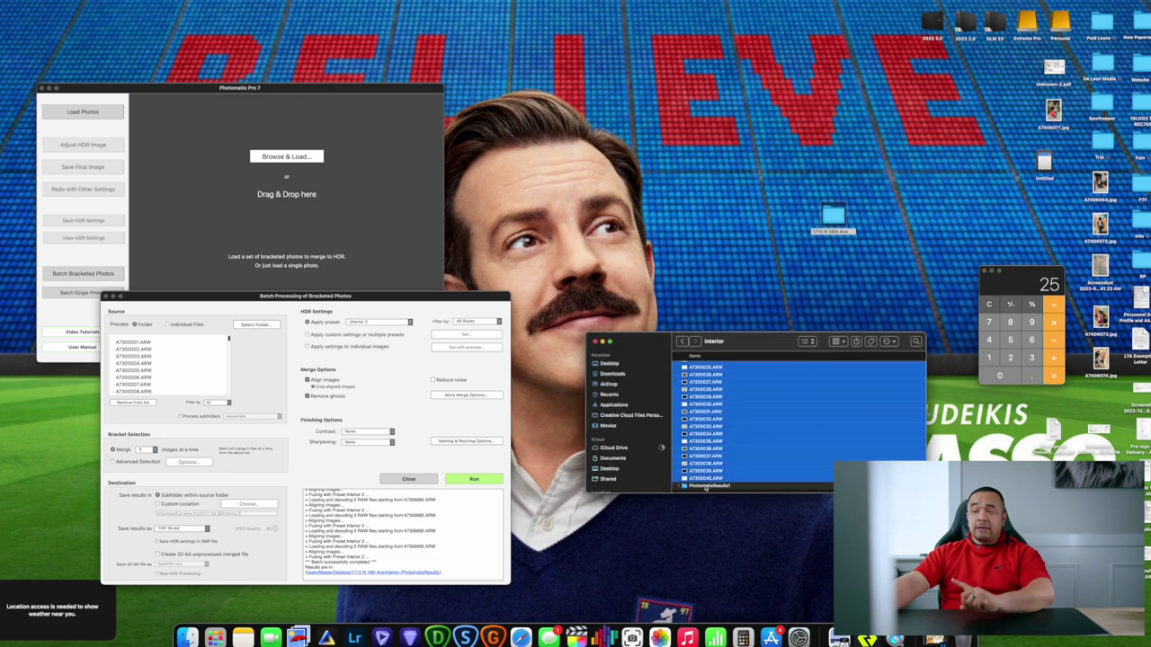
{"action": "left_click", "coordinate": [754, 376]}
{"action": "key", "text": "super+a"}
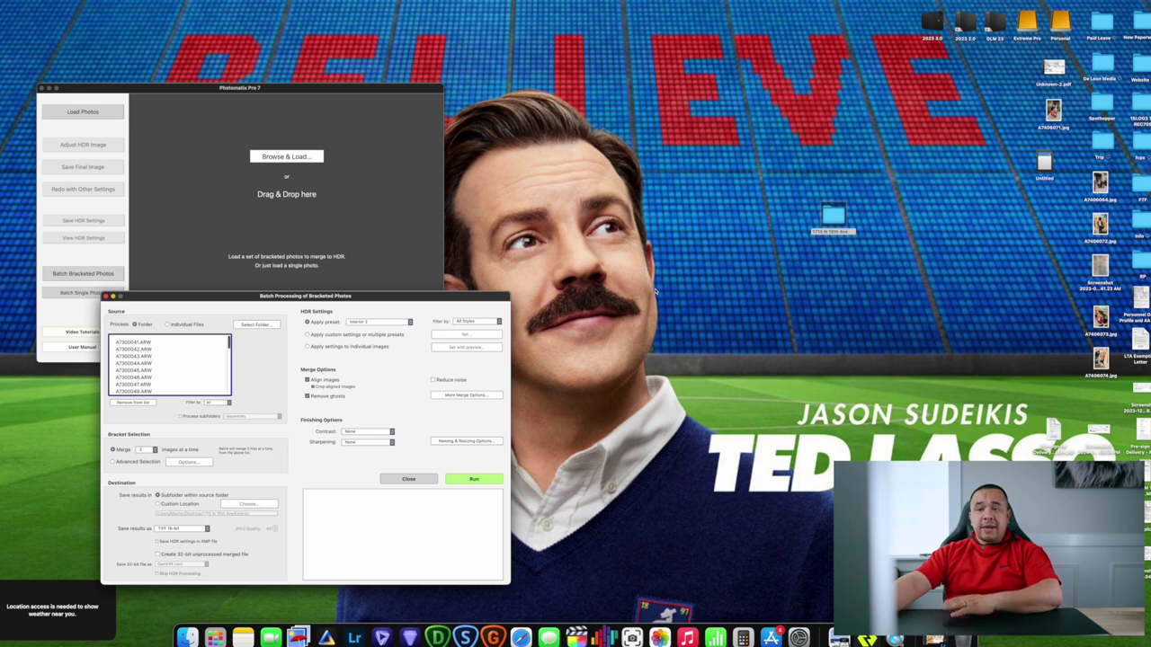
Step: Choose the property's Exterior folder as the source for the bracketed batch
{"action": "left_click", "coordinate": [255, 325]}
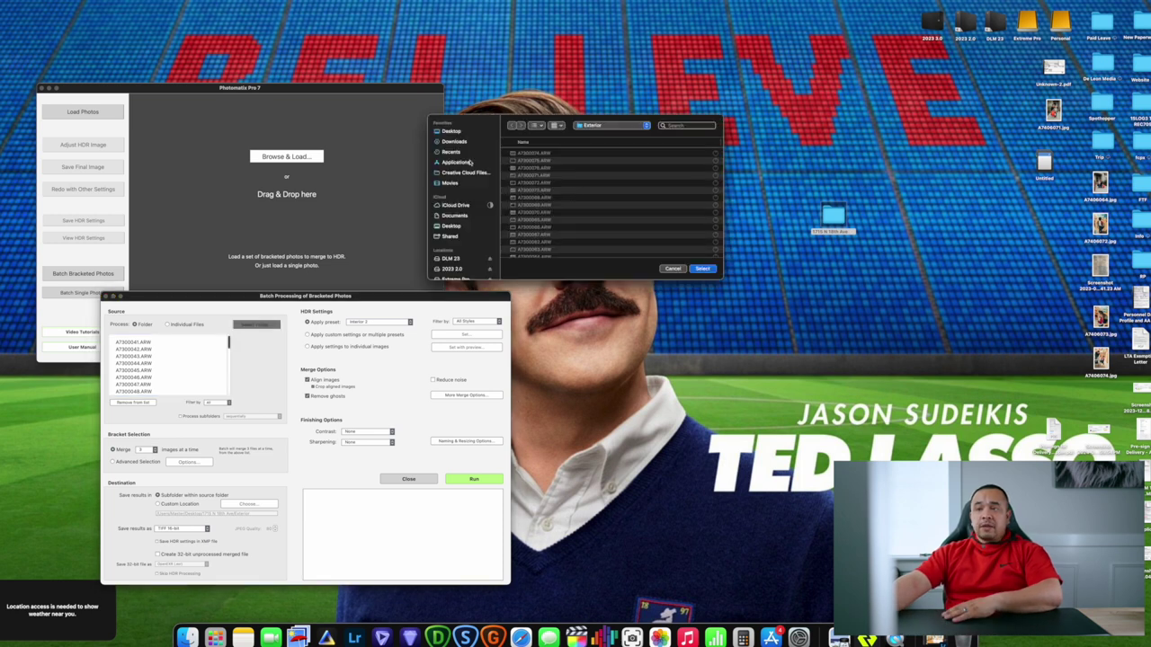
{"action": "left_click", "coordinate": [452, 131]}
{"action": "double_click", "coordinate": [537, 161]}
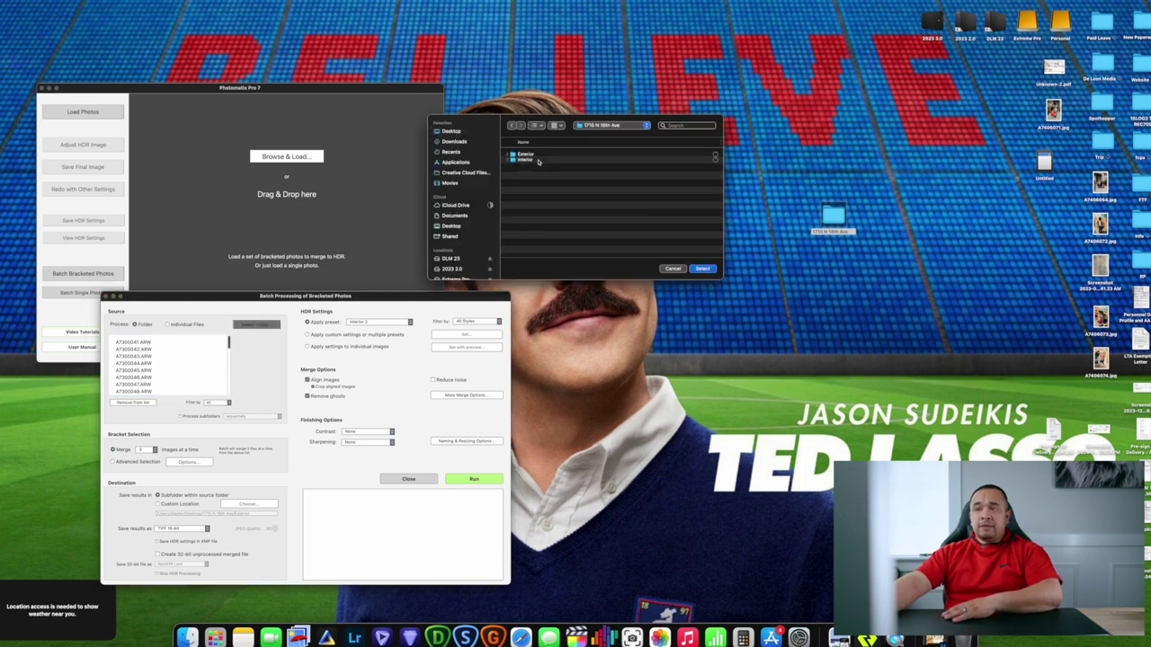
{"action": "left_click", "coordinate": [530, 161]}
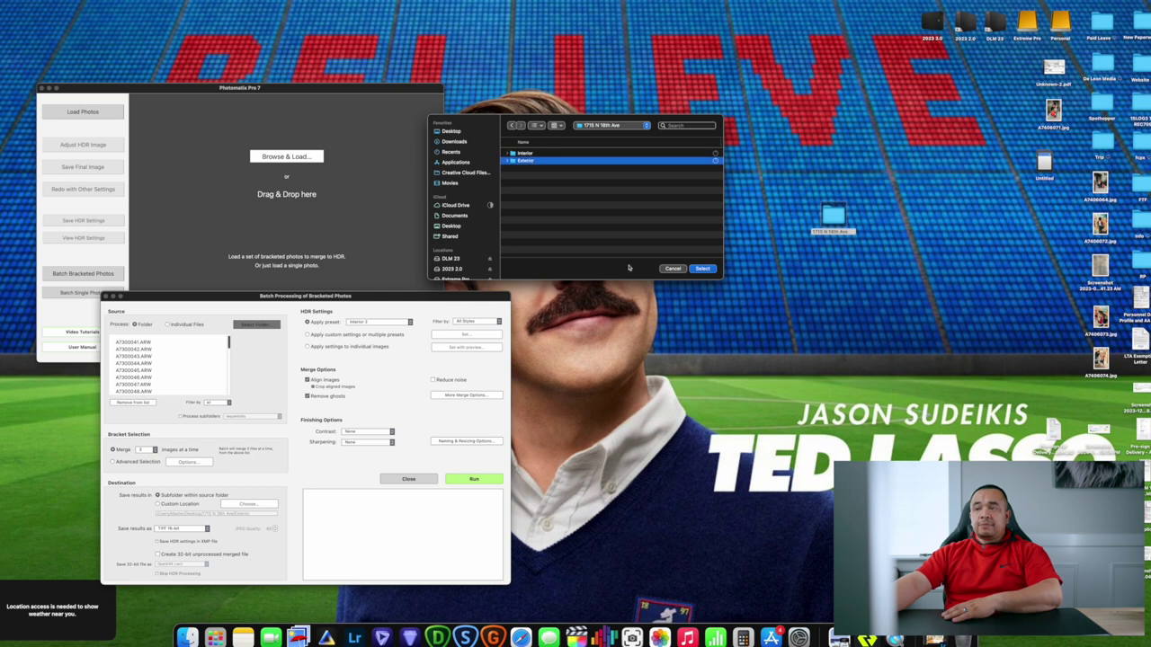
{"action": "left_click", "coordinate": [702, 269]}
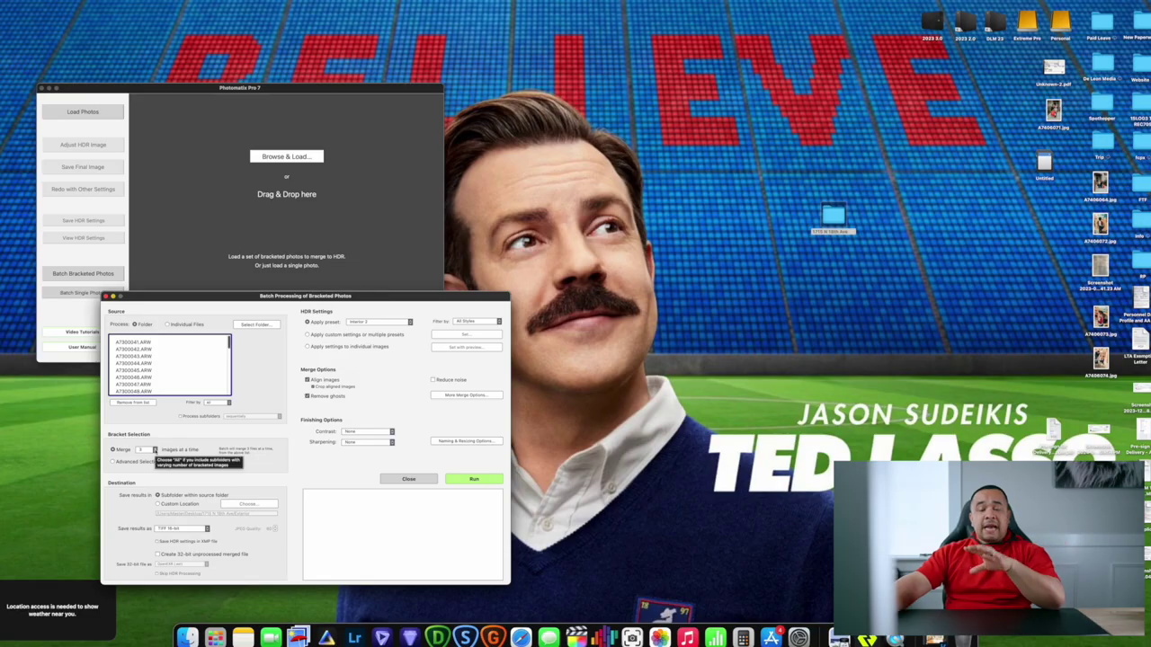
Step: Check the number of images per merge, apply the Realistic 2 preset and run the exterior batch
{"action": "left_click", "coordinate": [150, 449]}
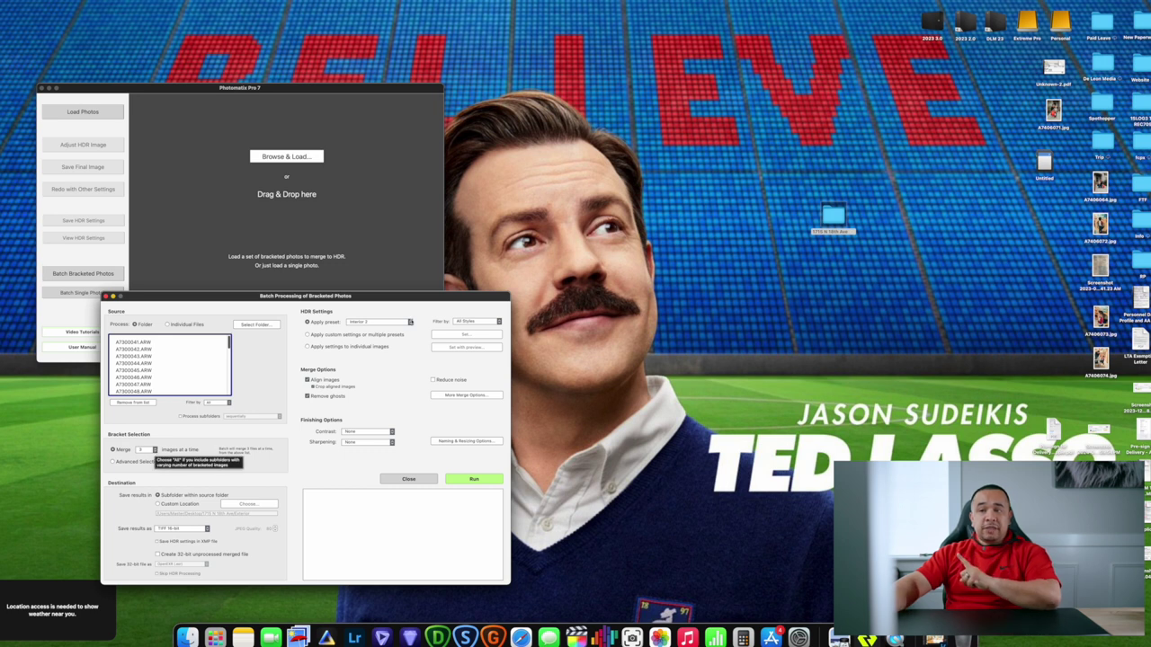
{"action": "left_click", "coordinate": [410, 322]}
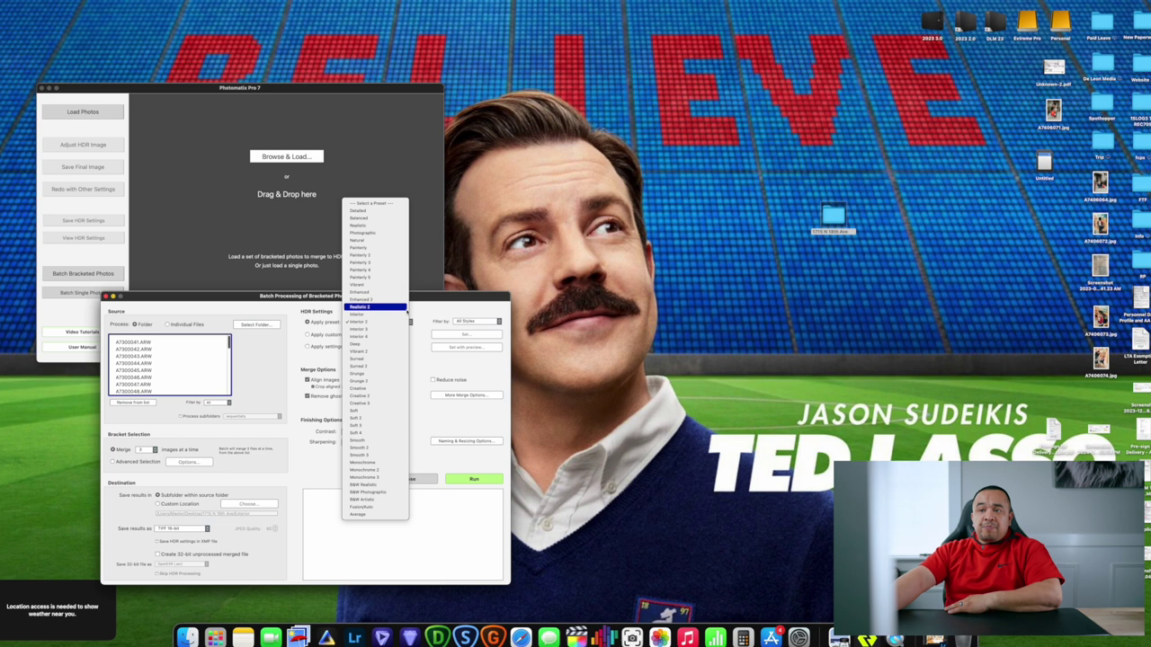
{"action": "left_click", "coordinate": [406, 309]}
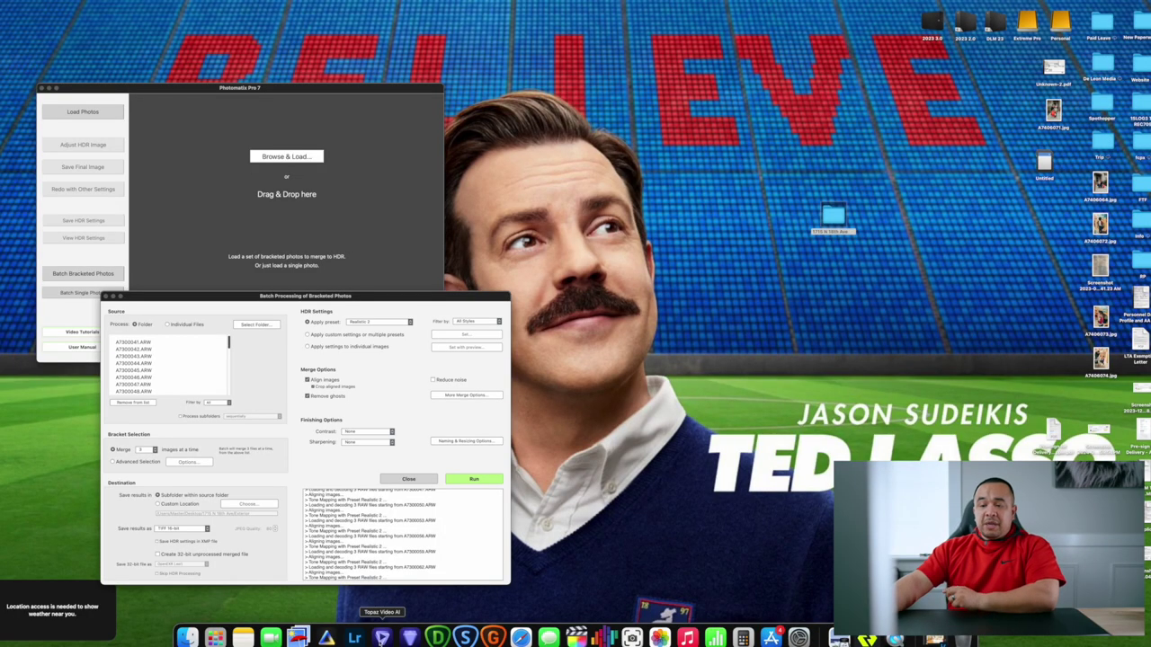
Step: Switch to Lightroom and delete the existing stacked living-room photos from the property's album
{"action": "left_click", "coordinate": [367, 637]}
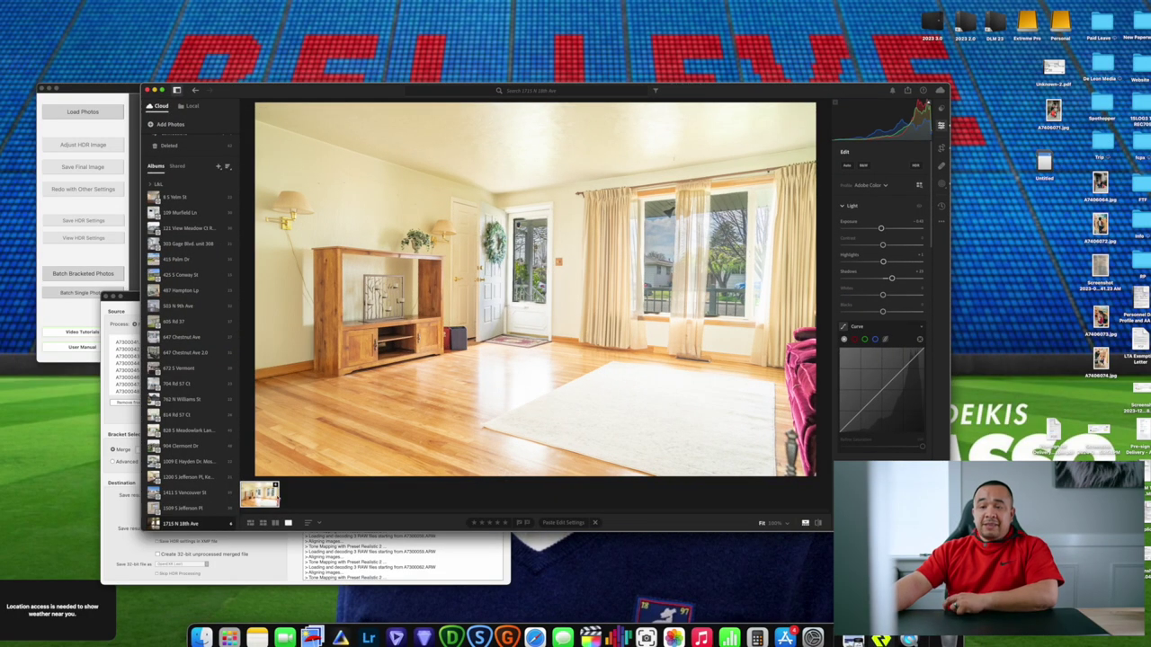
{"action": "right_click", "coordinate": [270, 496]}
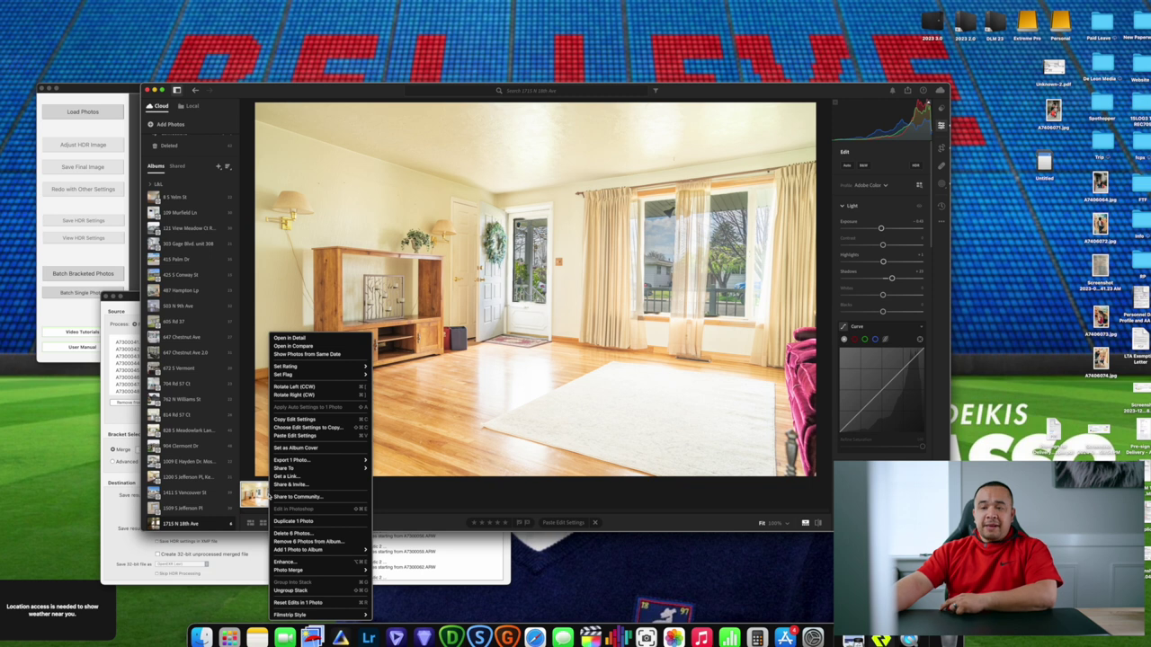
{"action": "left_click", "coordinate": [308, 534]}
{"action": "key", "text": "Return"}
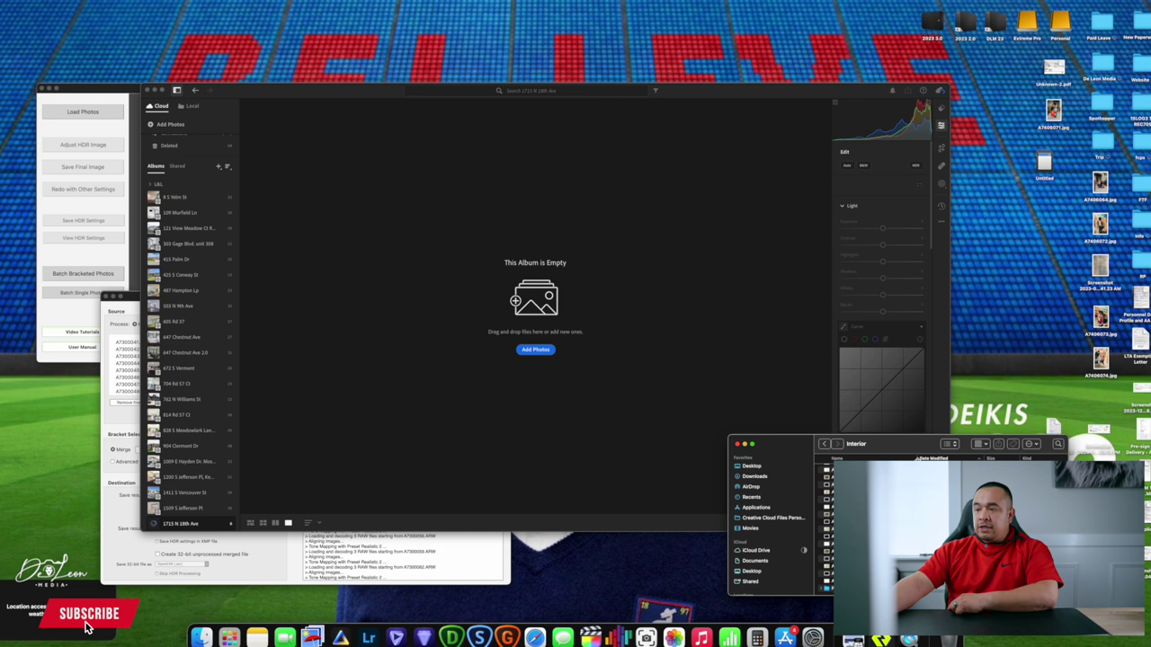
Step: Add all merged images from the Interior folder's PhotomatixResults1 subfolder to the property's album
{"action": "key", "text": "super+Down"}
{"action": "key", "text": "super+a"}
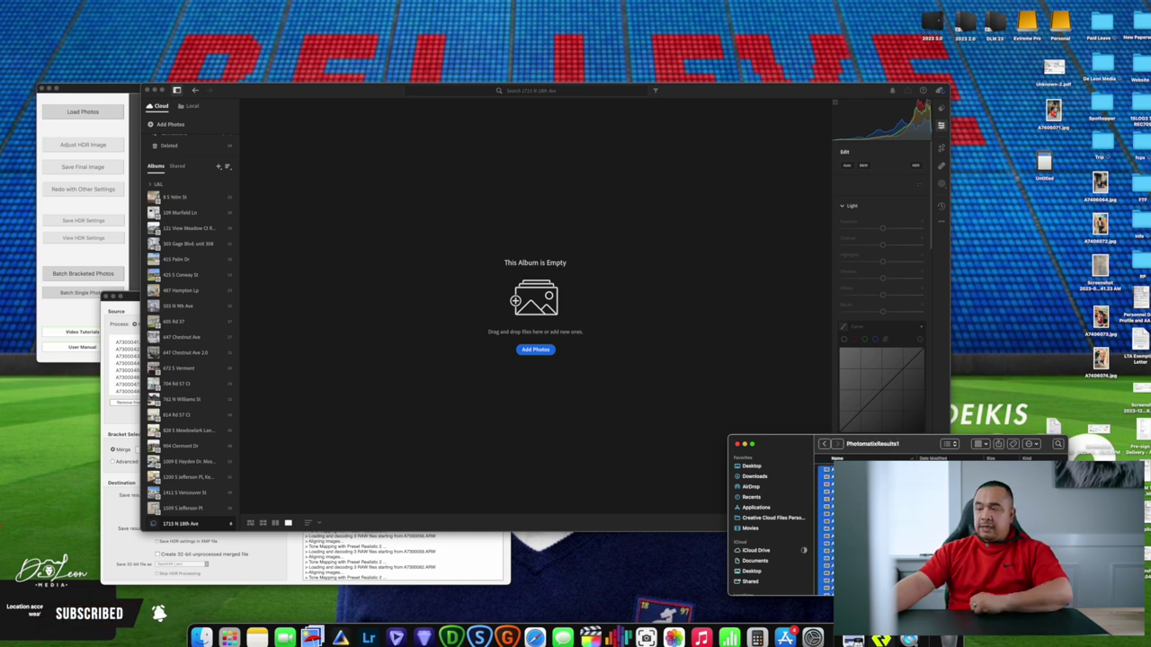
{"action": "left_click_drag", "start_coordinate": [826, 521], "coordinate": [452, 318]}
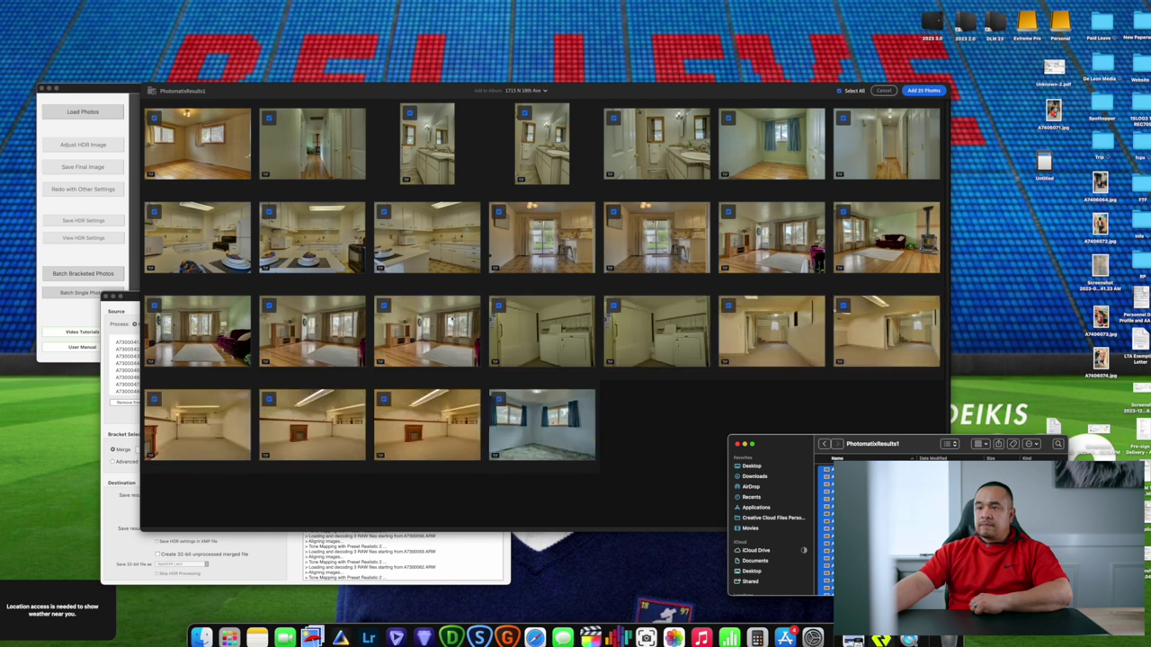
{"action": "key", "text": "Return"}
Step: Add all merged images from the Exterior folder's PhotomatixResults1 subfolder to the same album
{"action": "double_click", "coordinate": [829, 470]}
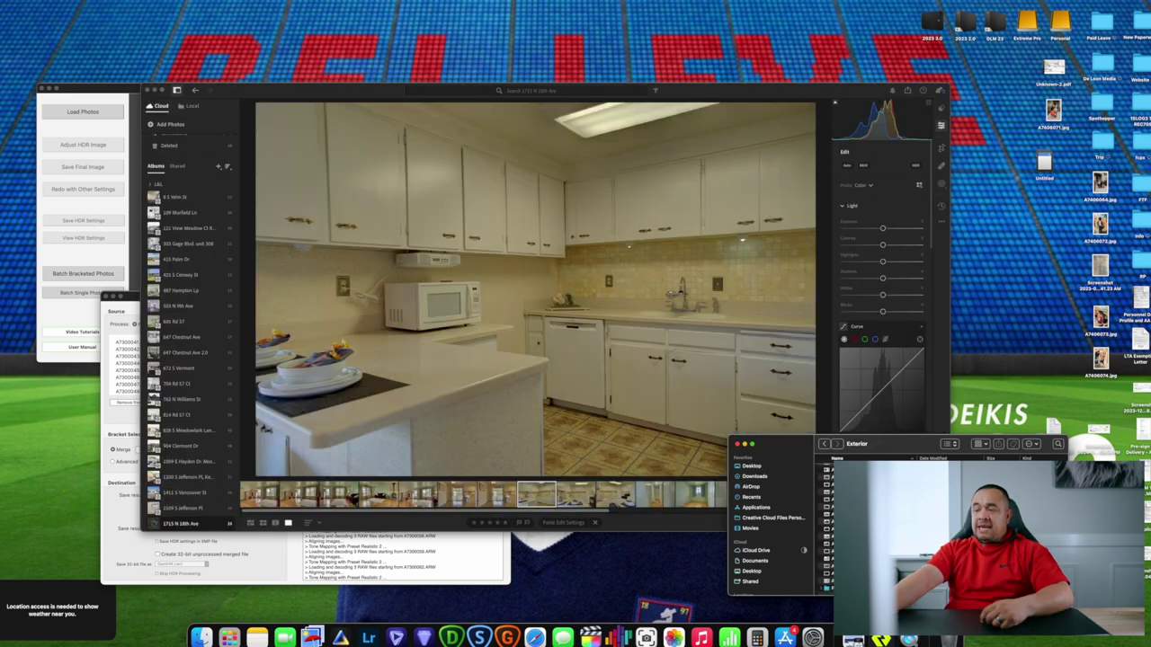
{"action": "double_click", "coordinate": [827, 589]}
{"action": "key", "text": "super+a"}
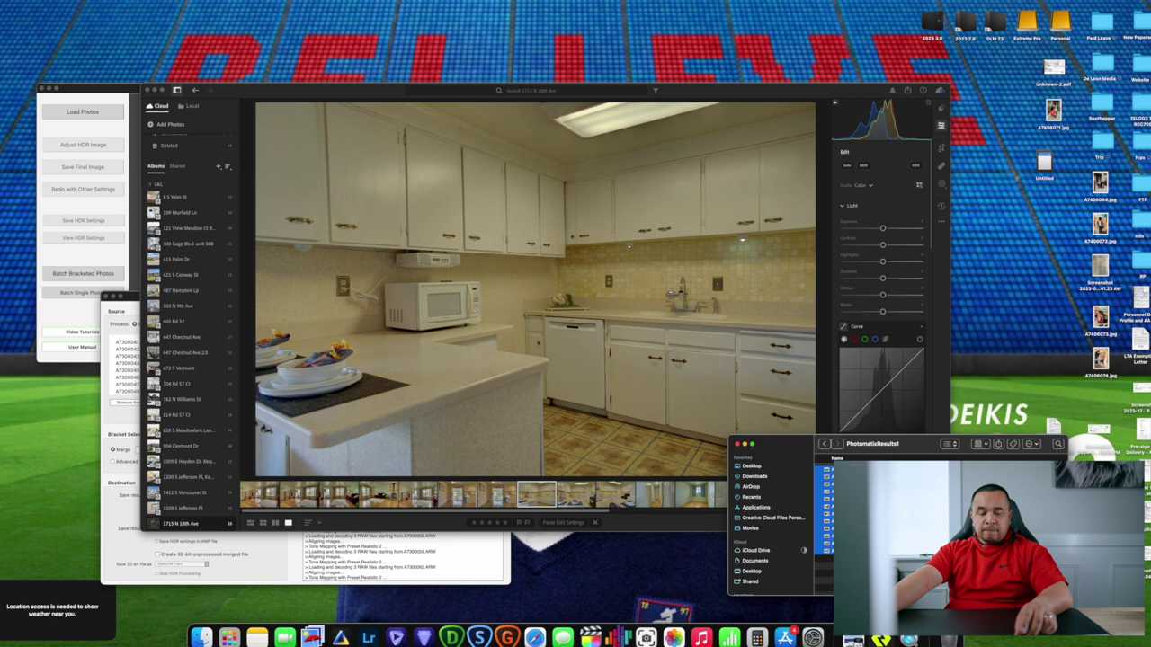
{"action": "left_click_drag", "start_coordinate": [828, 513], "coordinate": [555, 312]}
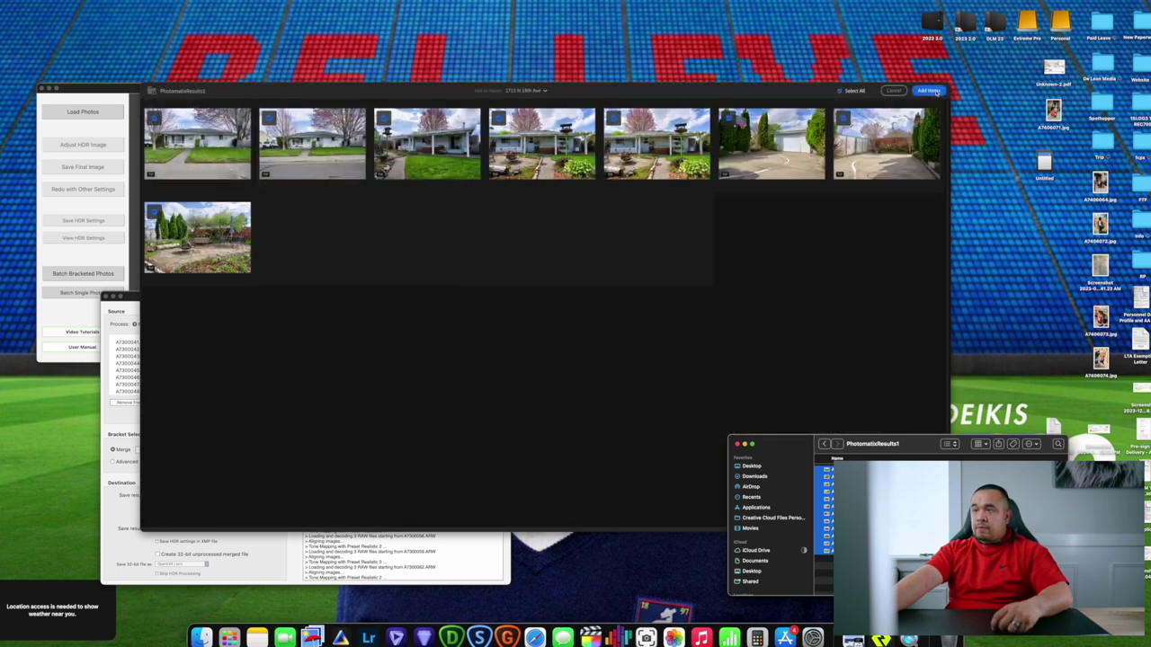
{"action": "left_click", "coordinate": [926, 91]}
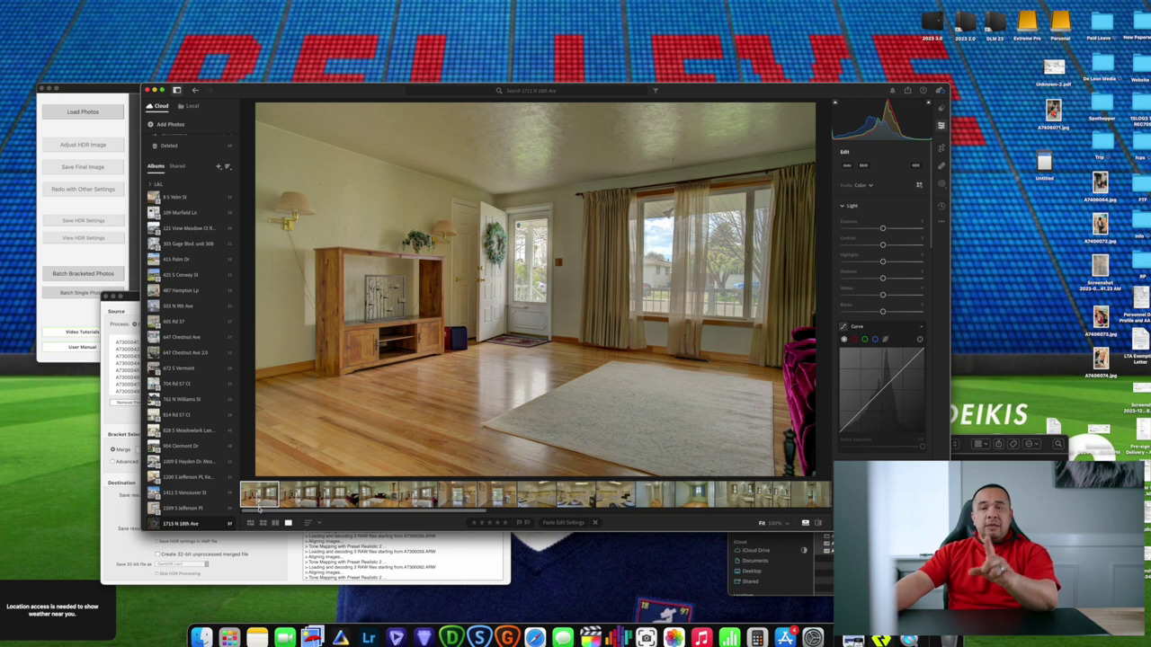
Step: Show the merged living-room photo full screen without the album sidebar and inspect the front door area up close
{"action": "key", "text": "p"}
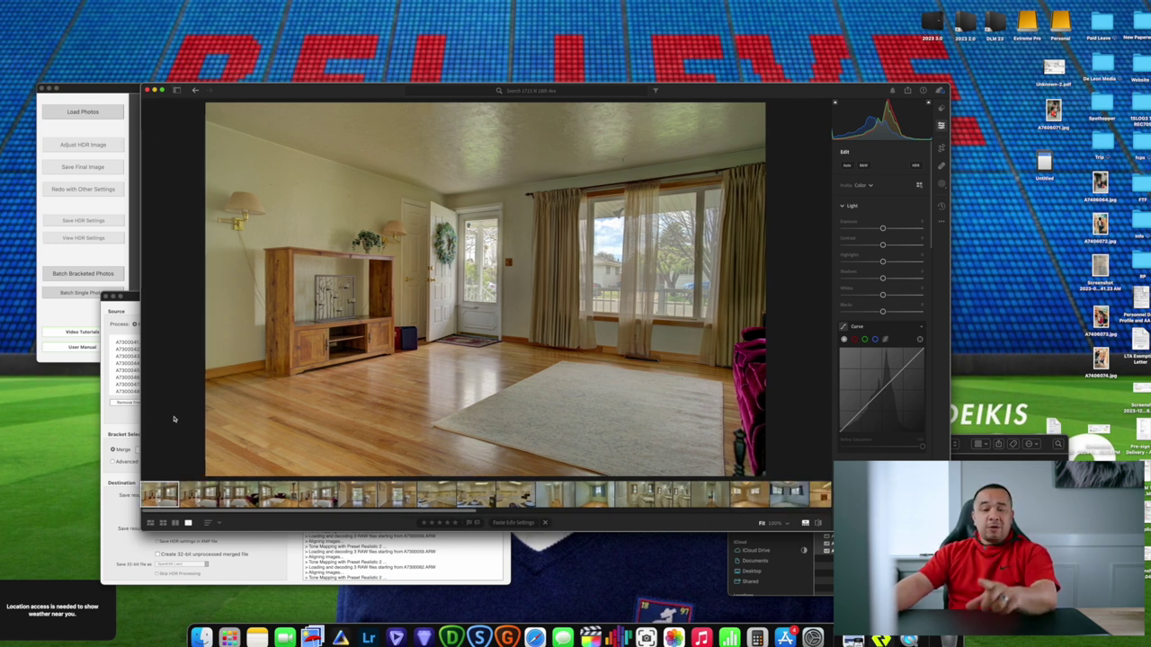
{"action": "key", "text": "ctrl+super+f"}
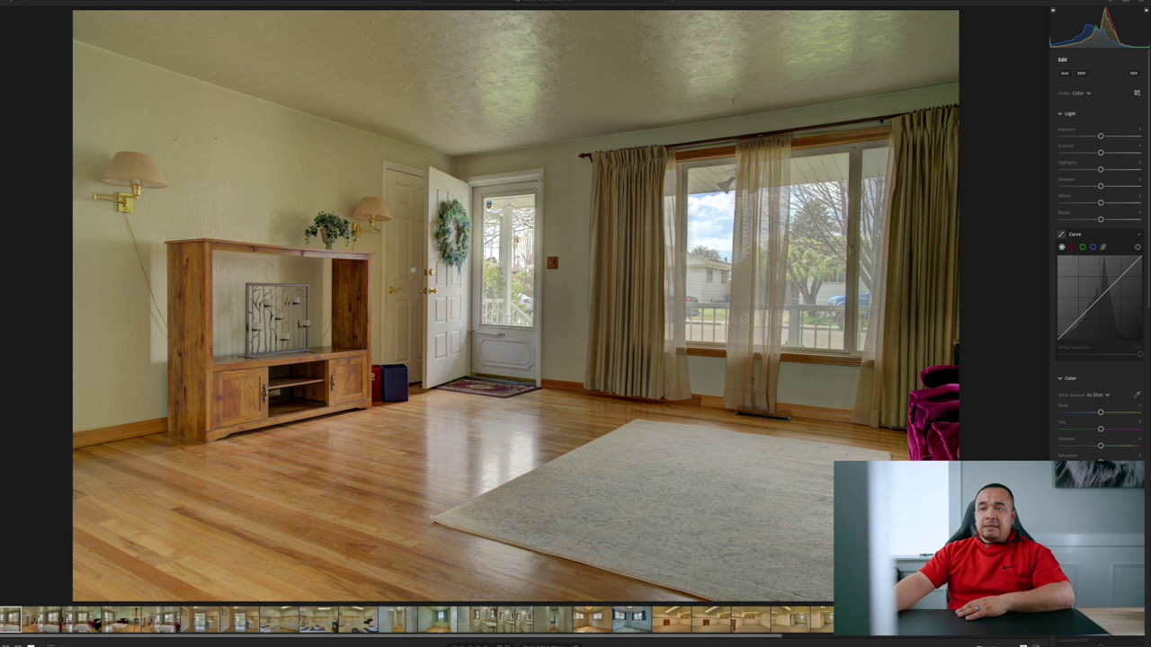
{"action": "left_click", "coordinate": [414, 267]}
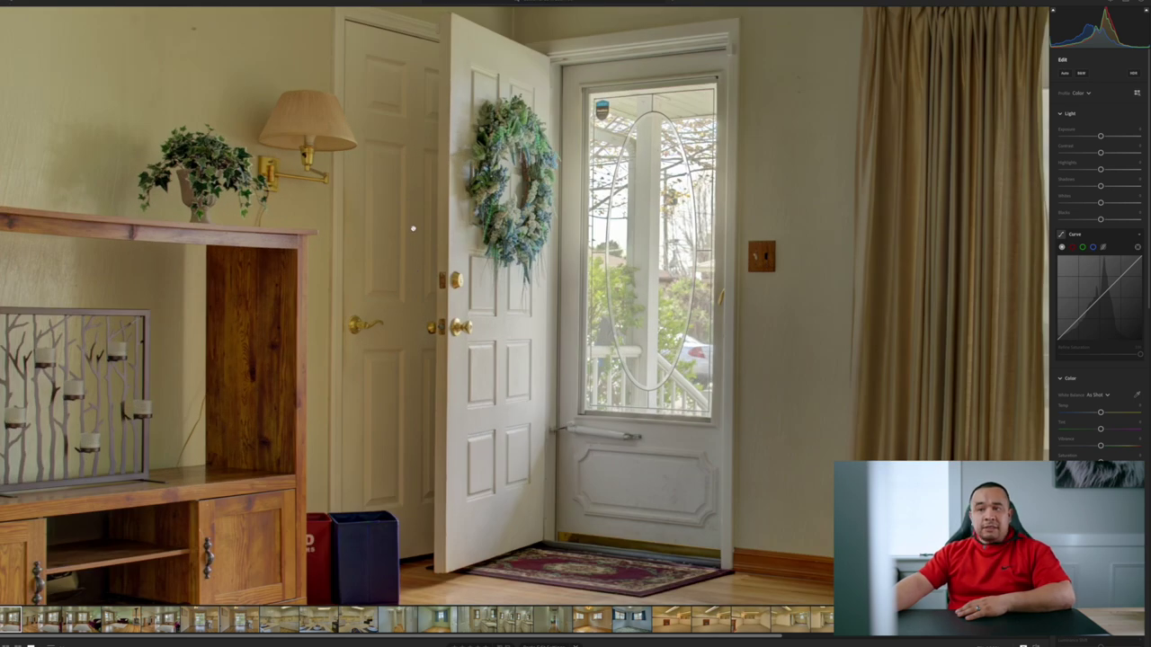
{"action": "left_click", "coordinate": [414, 229]}
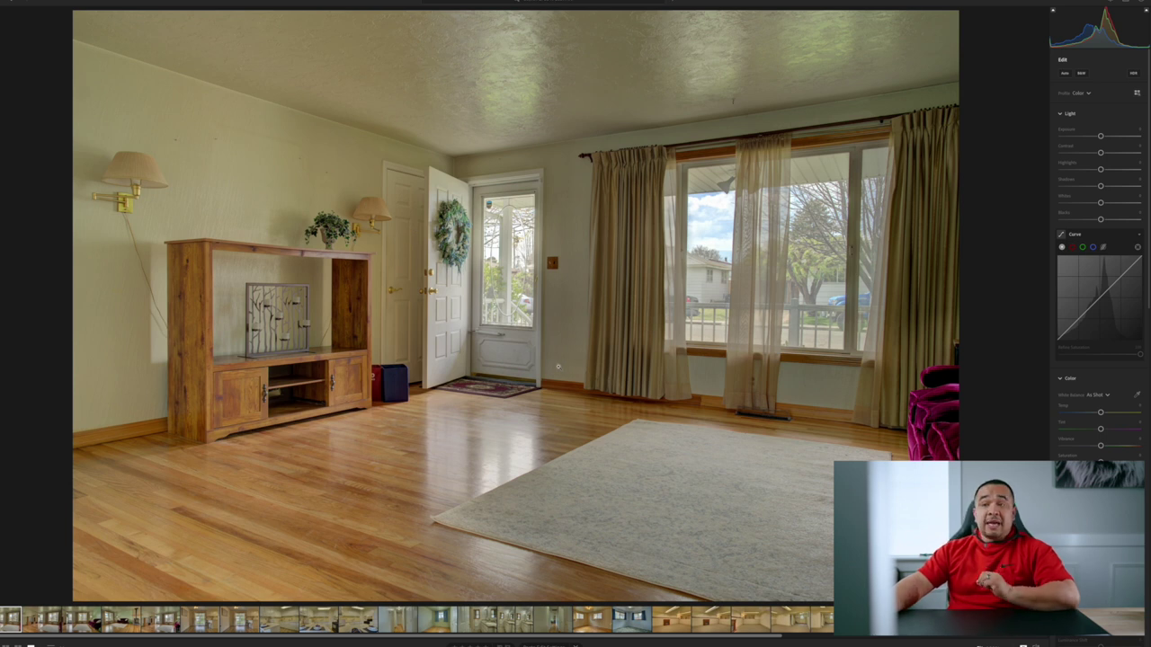
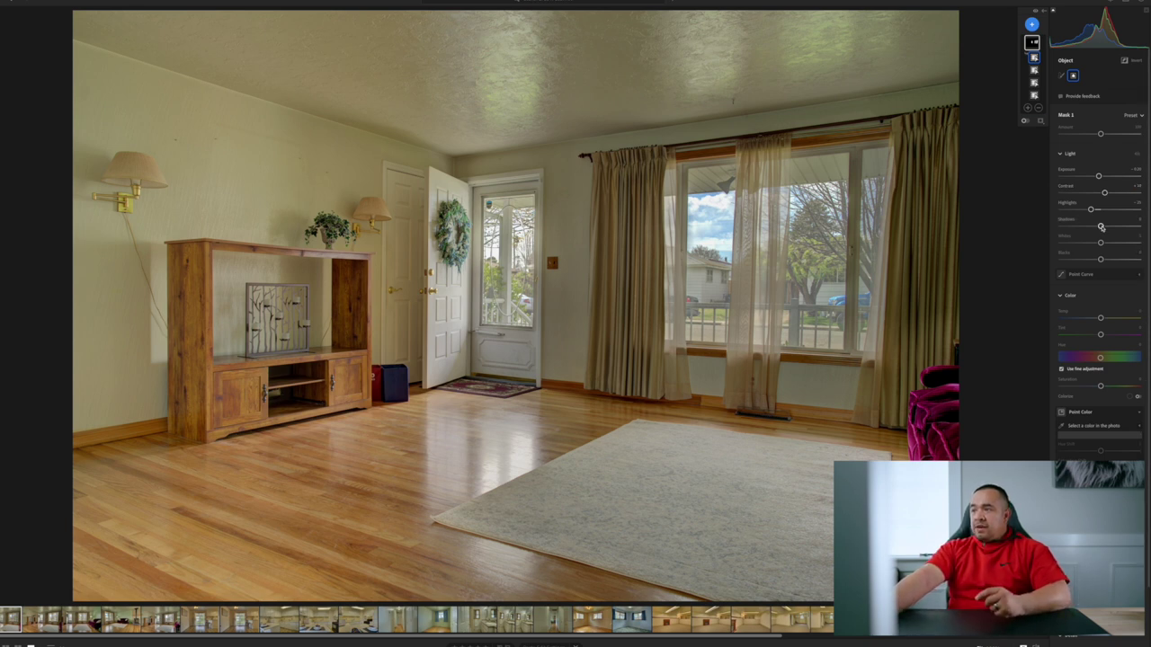
Step: Nudge the window mask's shadows, and raise the whole living-room photo's exposure and shadows while lowering its highlights
{"action": "left_click_drag", "start_coordinate": [1101, 227], "coordinate": [1102, 227]}
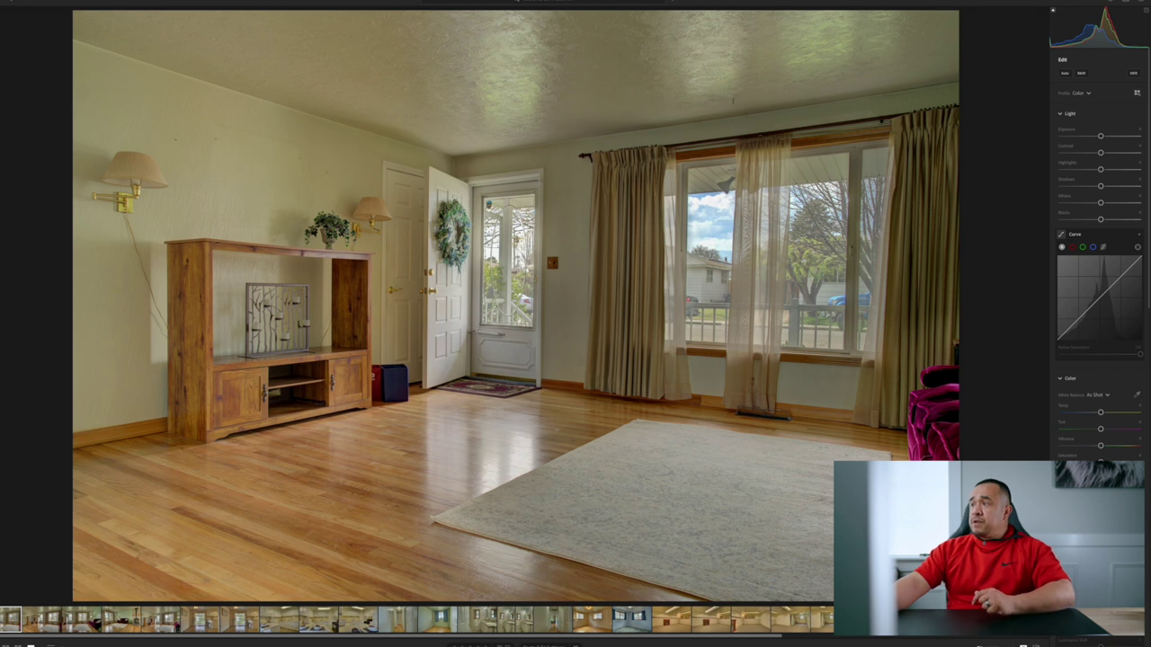
{"action": "left_click_drag", "start_coordinate": [1100, 136], "coordinate": [1108, 135]}
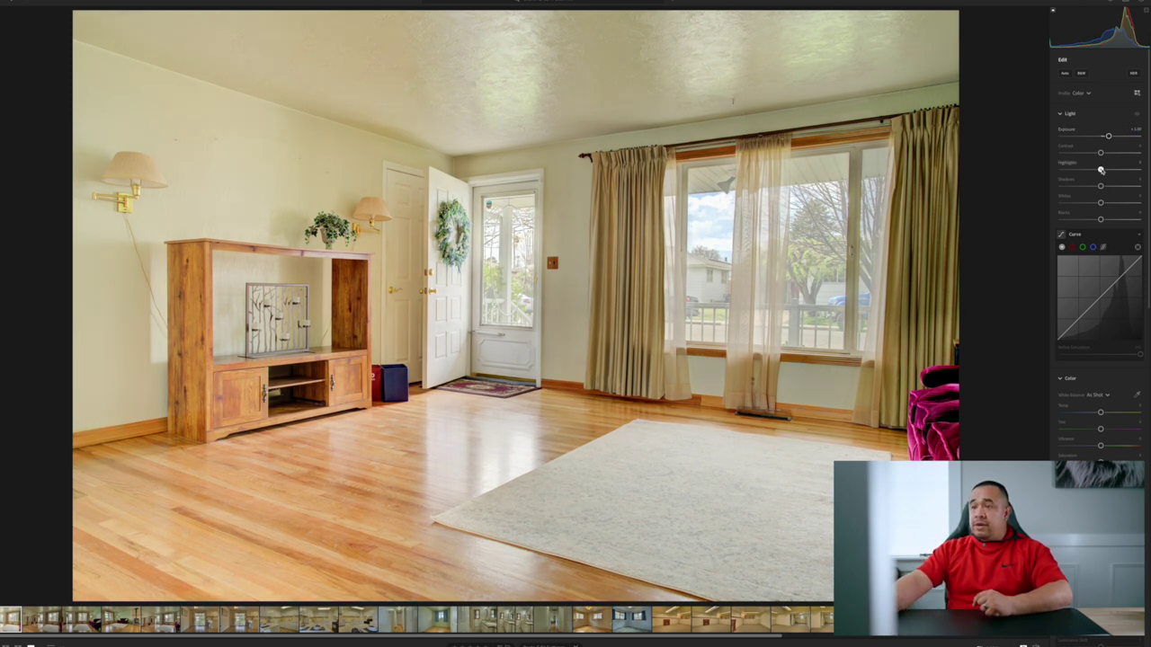
{"action": "left_click_drag", "start_coordinate": [1101, 170], "coordinate": [1087, 170]}
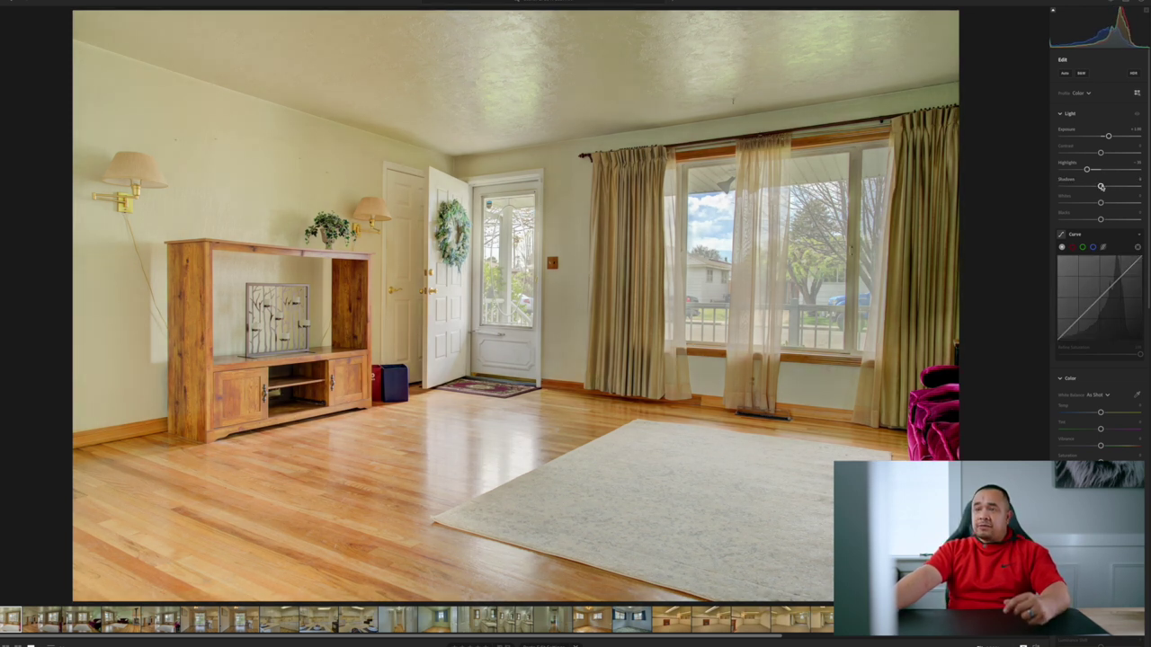
{"action": "left_click_drag", "start_coordinate": [1100, 186], "coordinate": [1140, 186]}
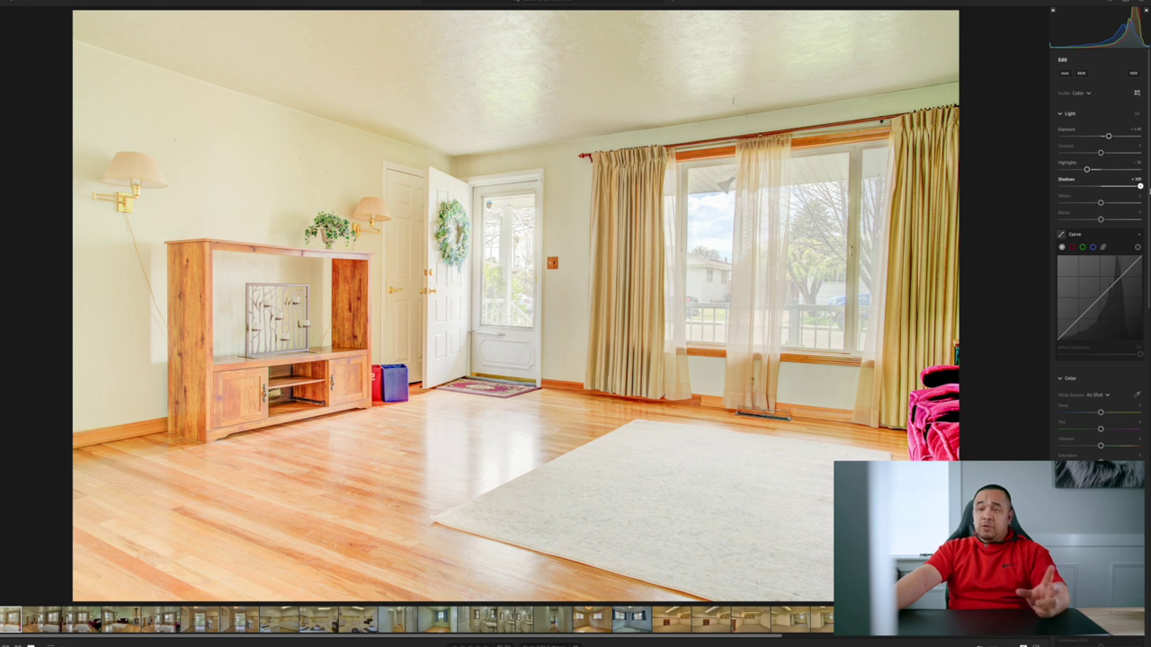
{"action": "left_click_drag", "start_coordinate": [1140, 186], "coordinate": [1117, 186]}
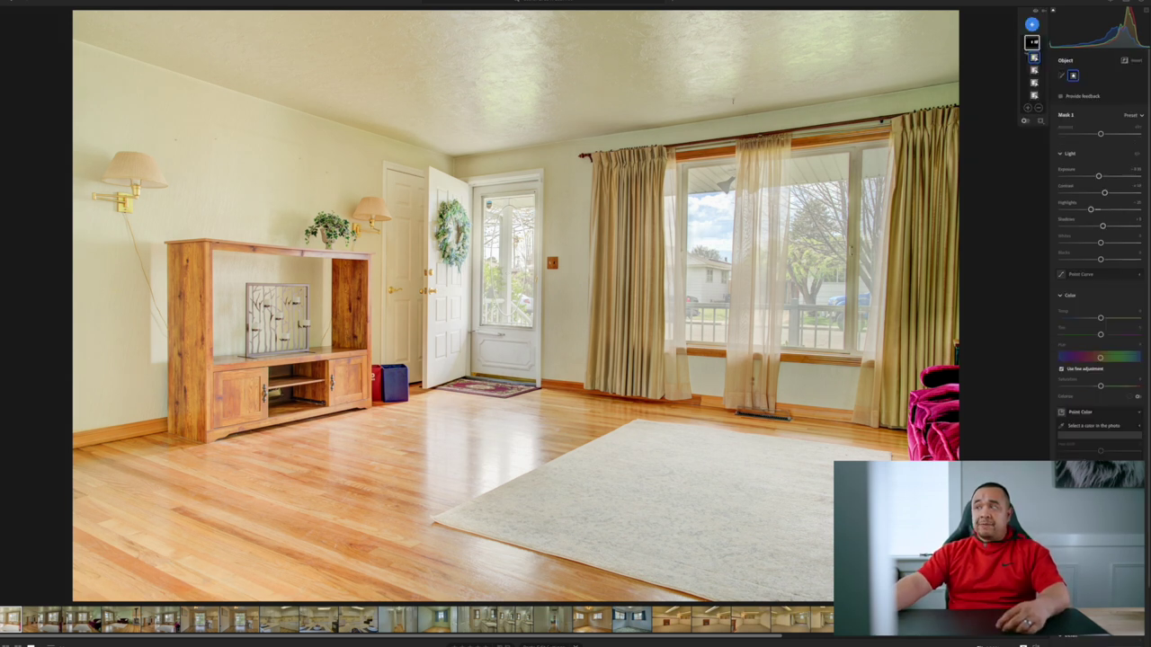
Step: Lower the exposure, highlights and shadows of the window and door mask, and cool its temperature slightly
{"action": "left_click_drag", "start_coordinate": [1091, 208], "coordinate": [1079, 209]}
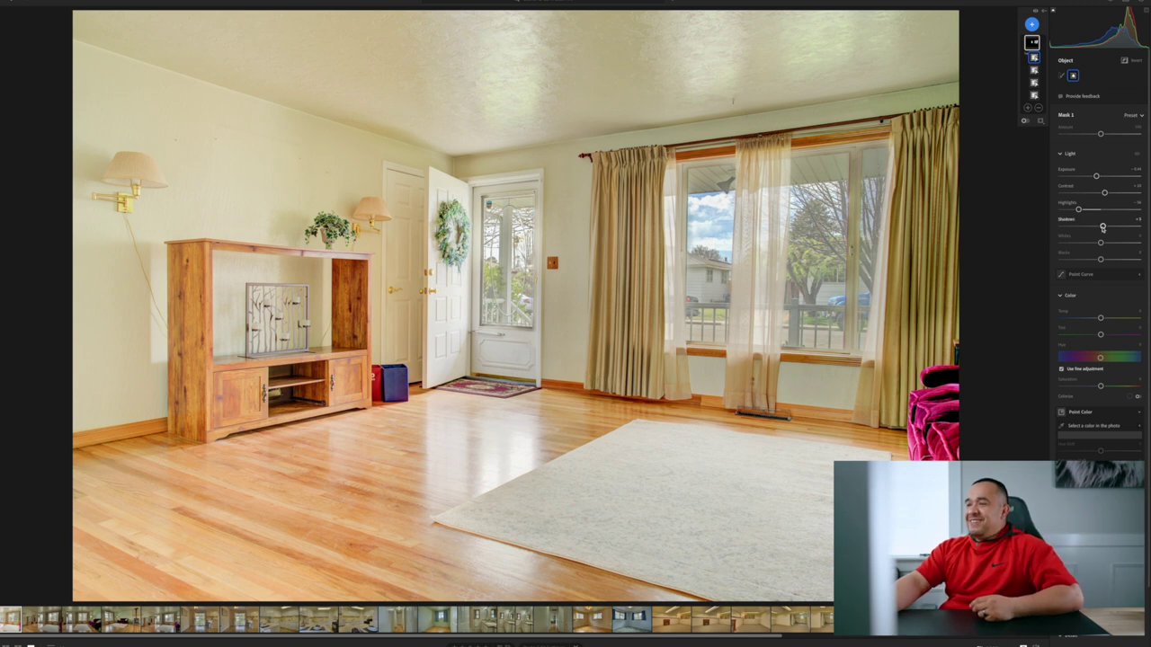
{"action": "left_click_drag", "start_coordinate": [1102, 228], "coordinate": [1102, 228]}
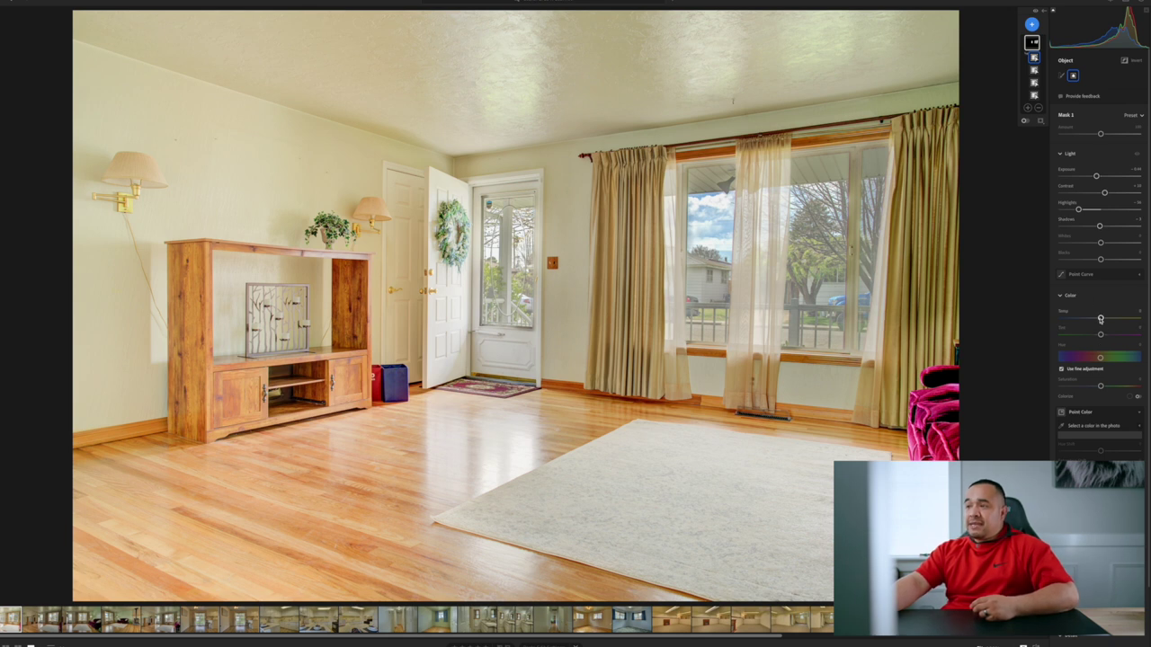
{"action": "left_click_drag", "start_coordinate": [1100, 318], "coordinate": [1102, 320]}
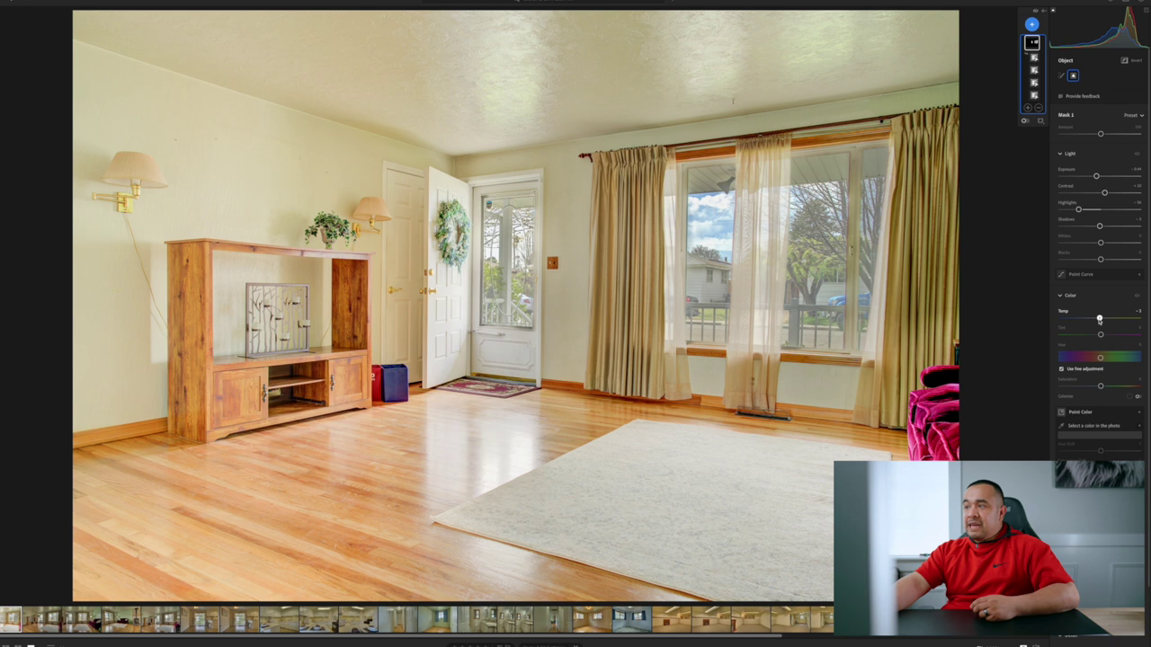
{"action": "mouse_move", "coordinate": [1098, 320]}
{"action": "left_mouse_down"}
{"action": "mouse_move", "coordinate": [1079, 319]}
{"action": "mouse_move", "coordinate": [1099, 318]}
{"action": "left_mouse_up"}
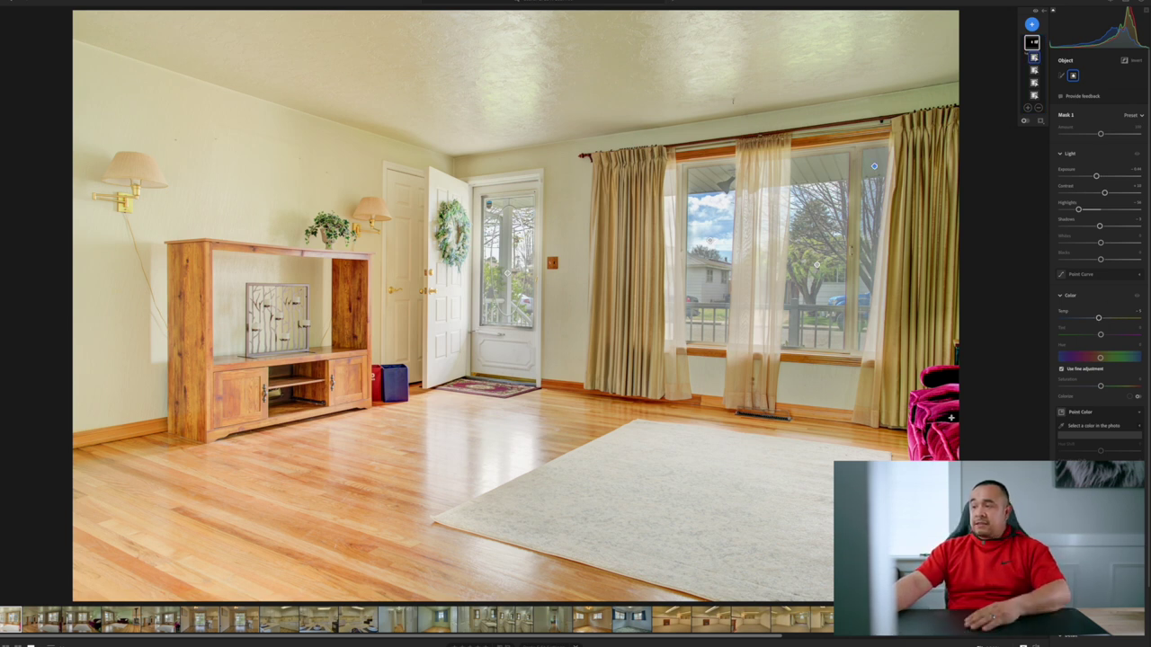
Step: Create a new Objects mask around the magenta armchair at the room's edge
{"action": "left_click", "coordinate": [1031, 24]}
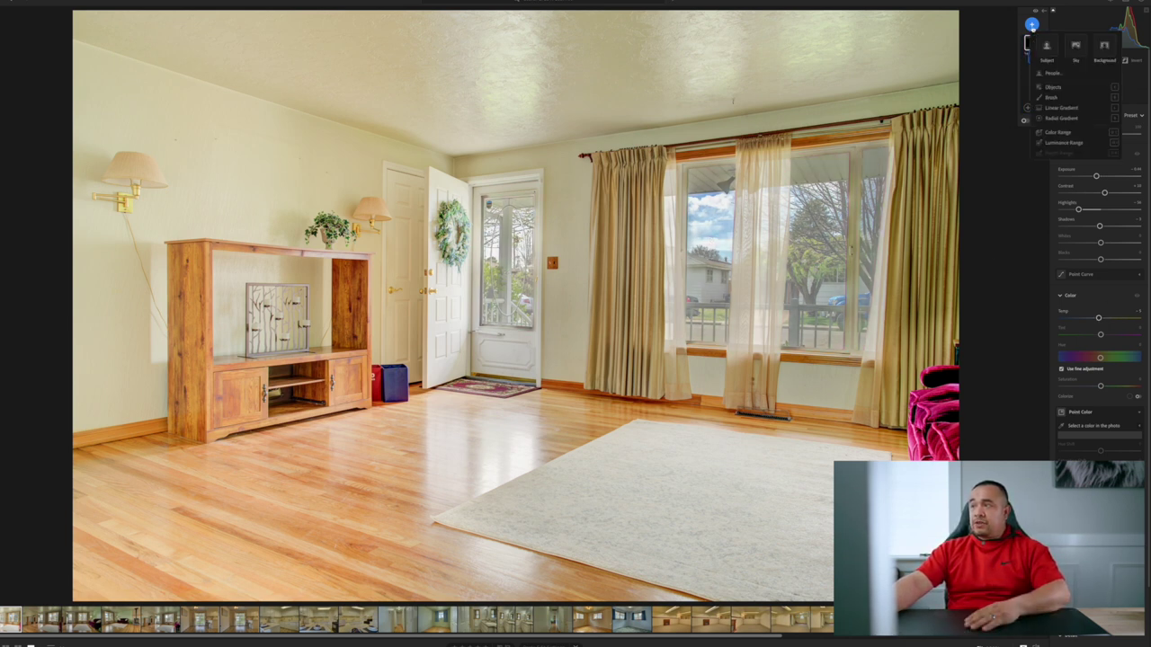
{"action": "left_click", "coordinate": [1049, 88]}
{"action": "left_click_drag", "start_coordinate": [895, 339], "coordinate": [971, 472]}
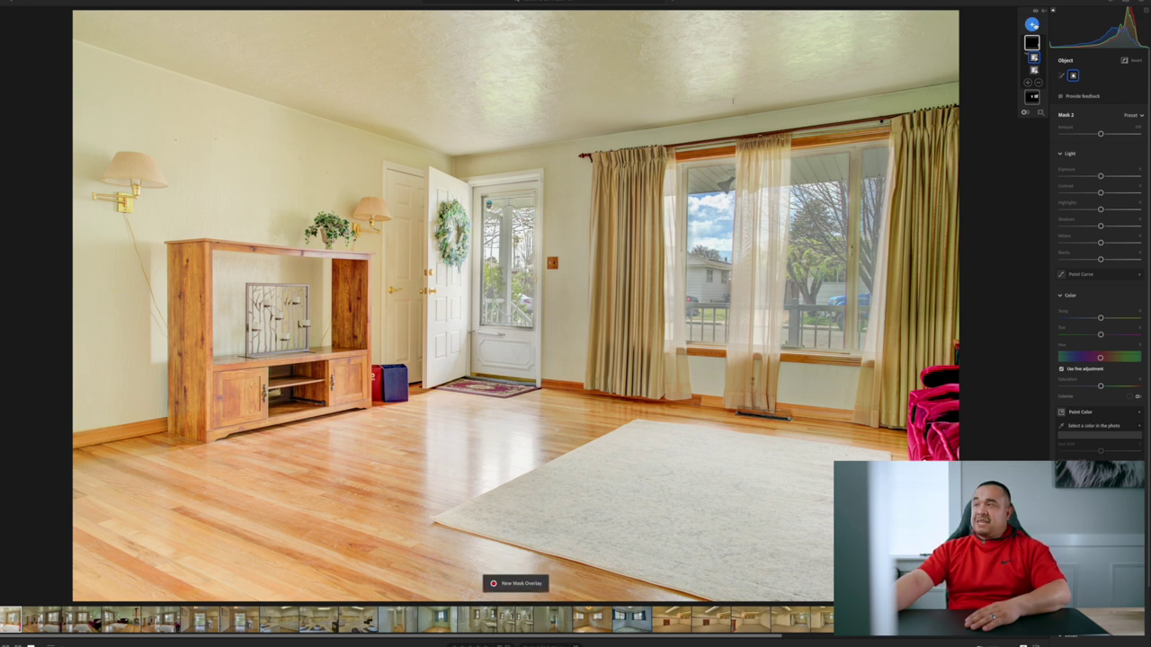
Step: Paint a new Brush mask over the magenta armchair and lower the mask's highlights and shadows
{"action": "left_click", "coordinate": [1031, 25]}
{"action": "left_click", "coordinate": [1074, 98]}
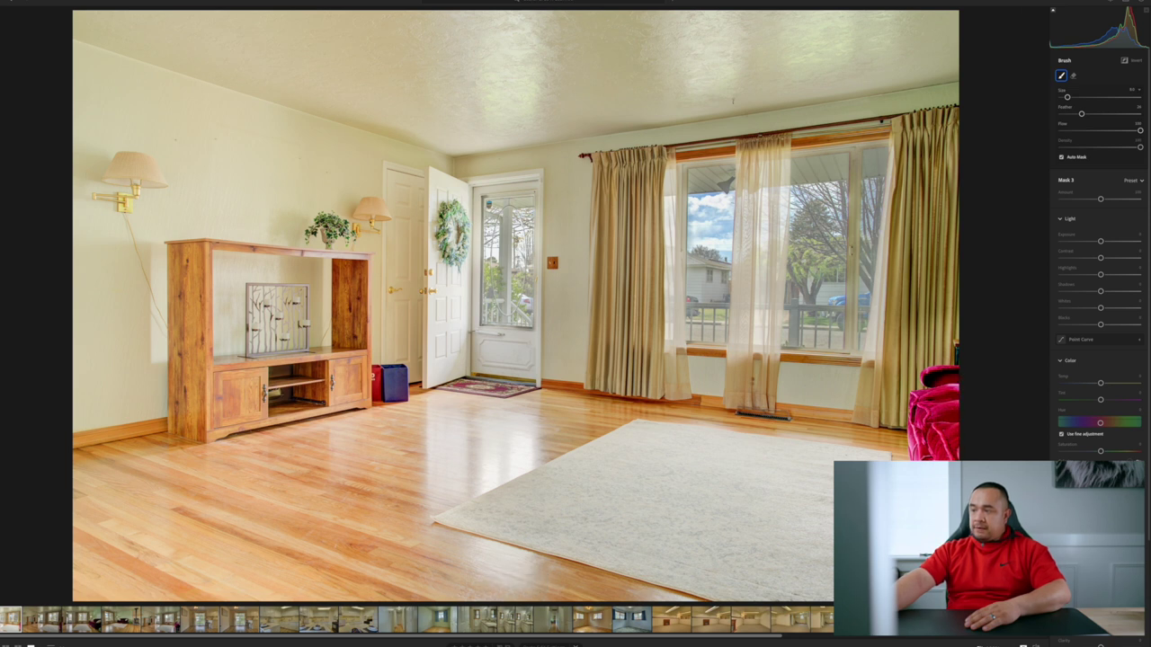
{"action": "mouse_move", "coordinate": [962, 422]}
{"action": "left_mouse_down"}
{"action": "mouse_move", "coordinate": [944, 382]}
{"action": "mouse_move", "coordinate": [939, 420]}
{"action": "left_mouse_up"}
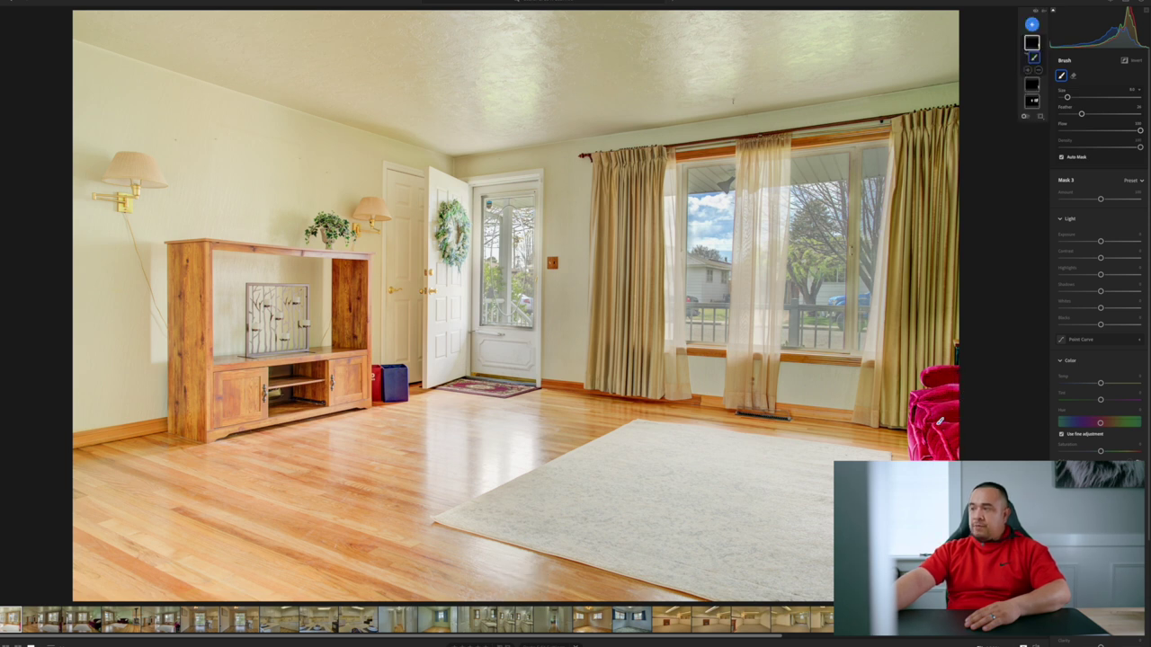
{"action": "left_click_drag", "start_coordinate": [1101, 290], "coordinate": [1090, 276]}
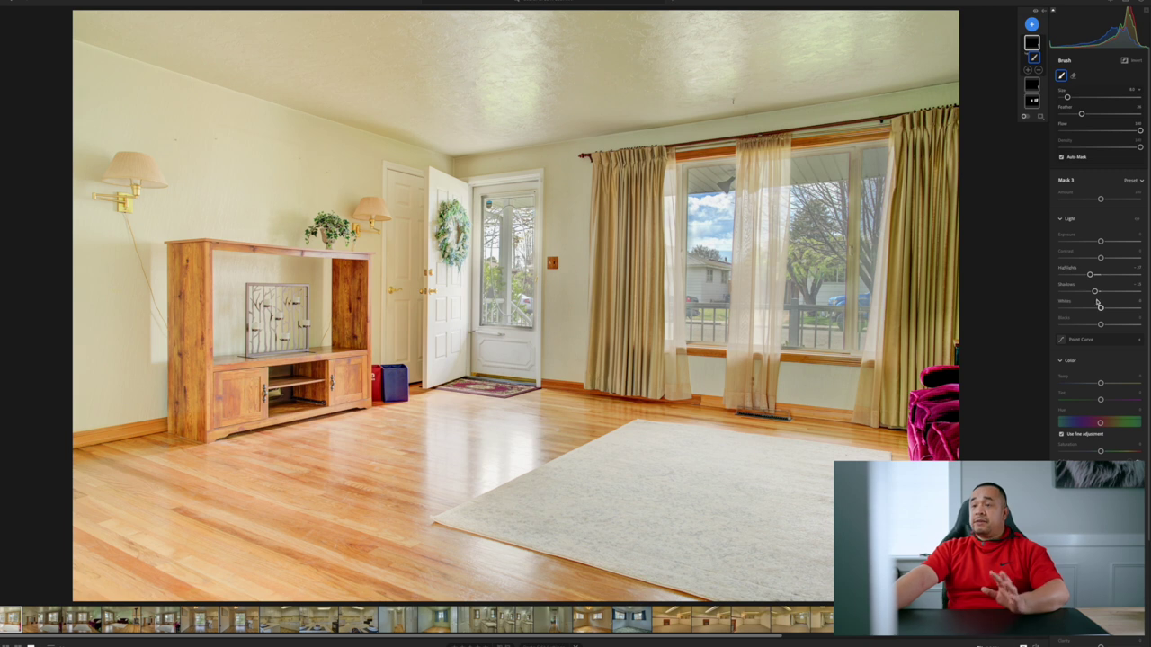
Step: Cool the whole living-room photo's temperature slightly and compare the edit with the original
{"action": "key", "text": "e"}
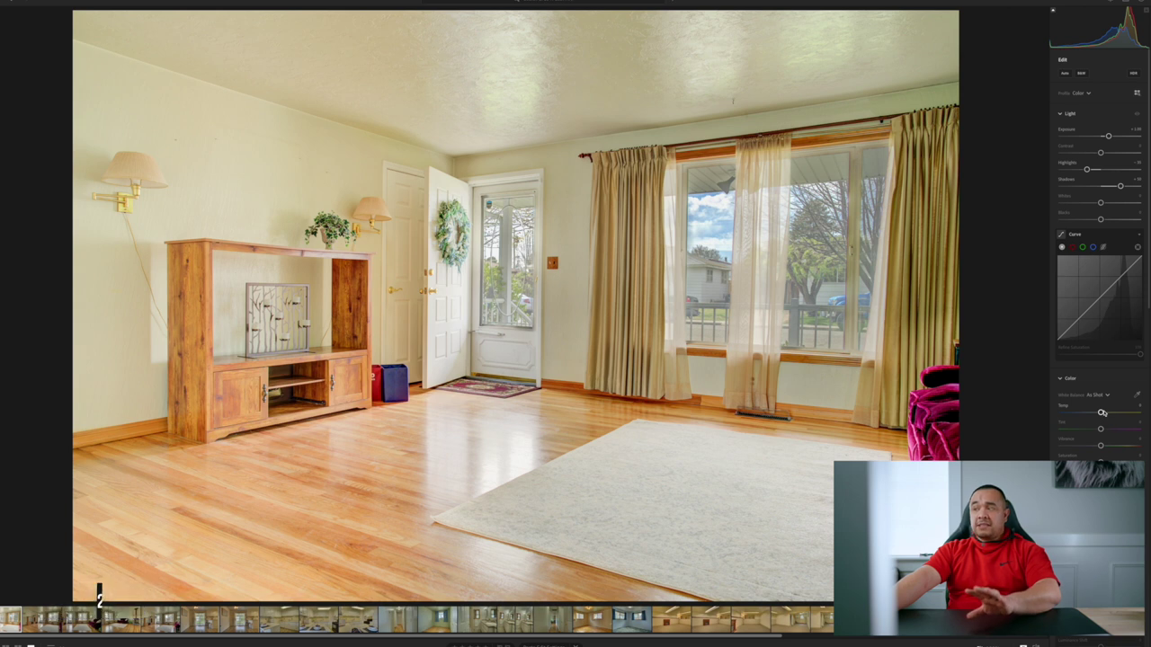
{"action": "left_click_drag", "start_coordinate": [1101, 413], "coordinate": [1094, 413]}
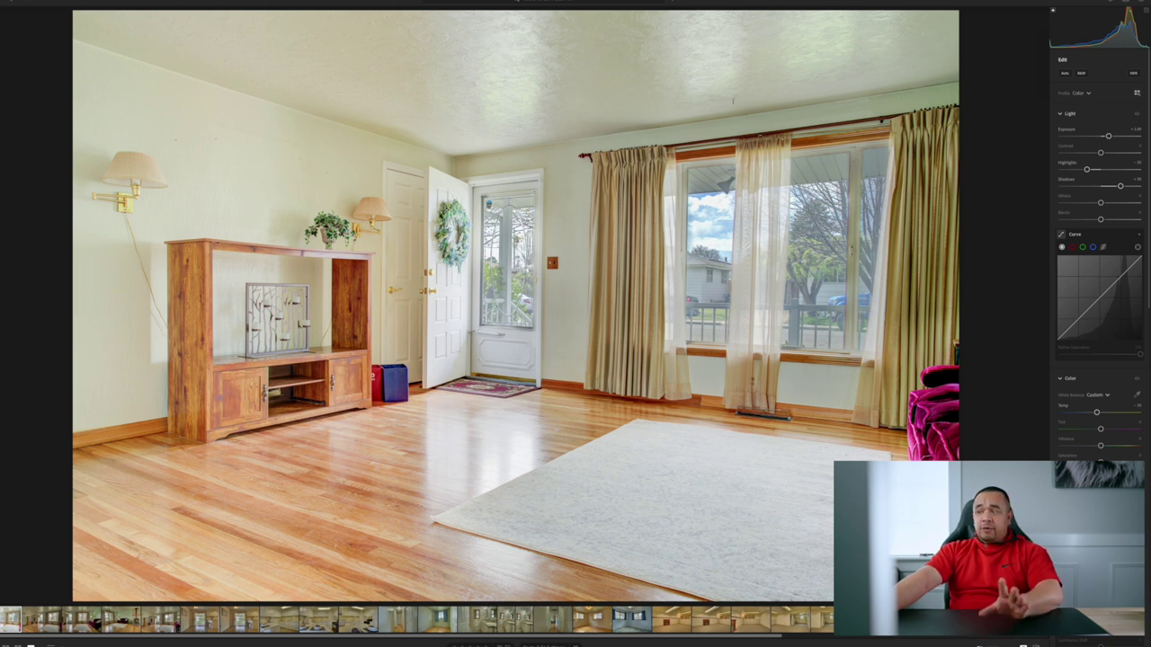
{"action": "key", "text": "backslash"}
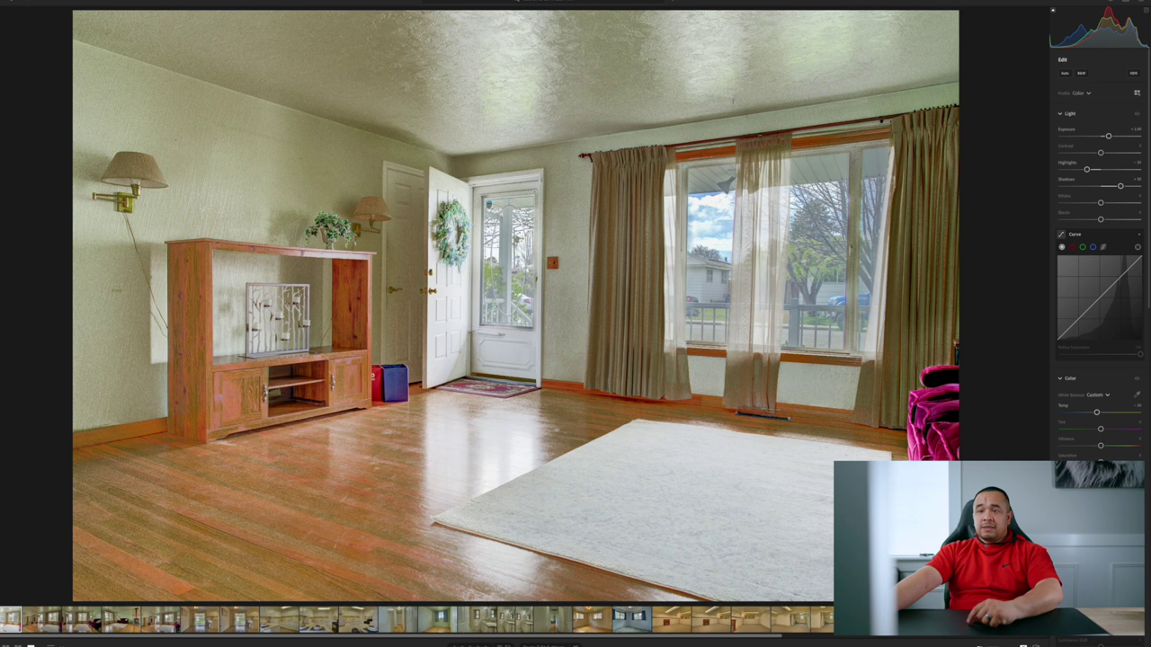
{"action": "key", "text": "backslash"}
{"action": "key", "text": "backslash"}
{"action": "key", "text": "backslash"}
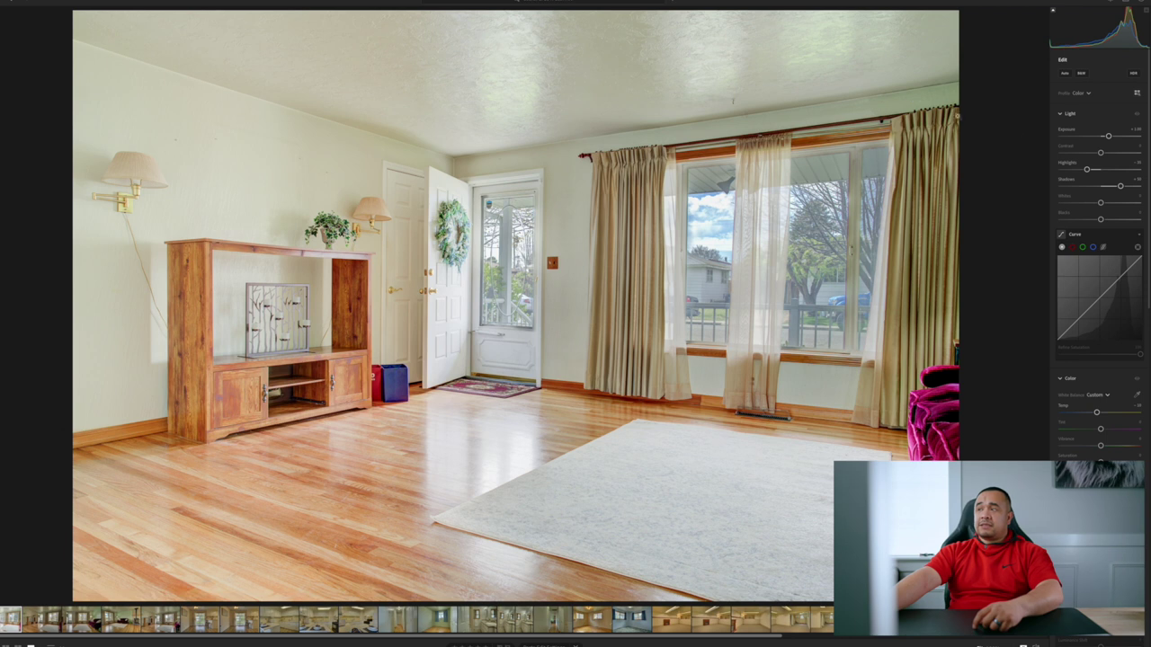
Step: Add a Linear Gradient mask running down from the ceiling and slightly raise its exposure and shadows
{"action": "key", "text": "shift+w"}
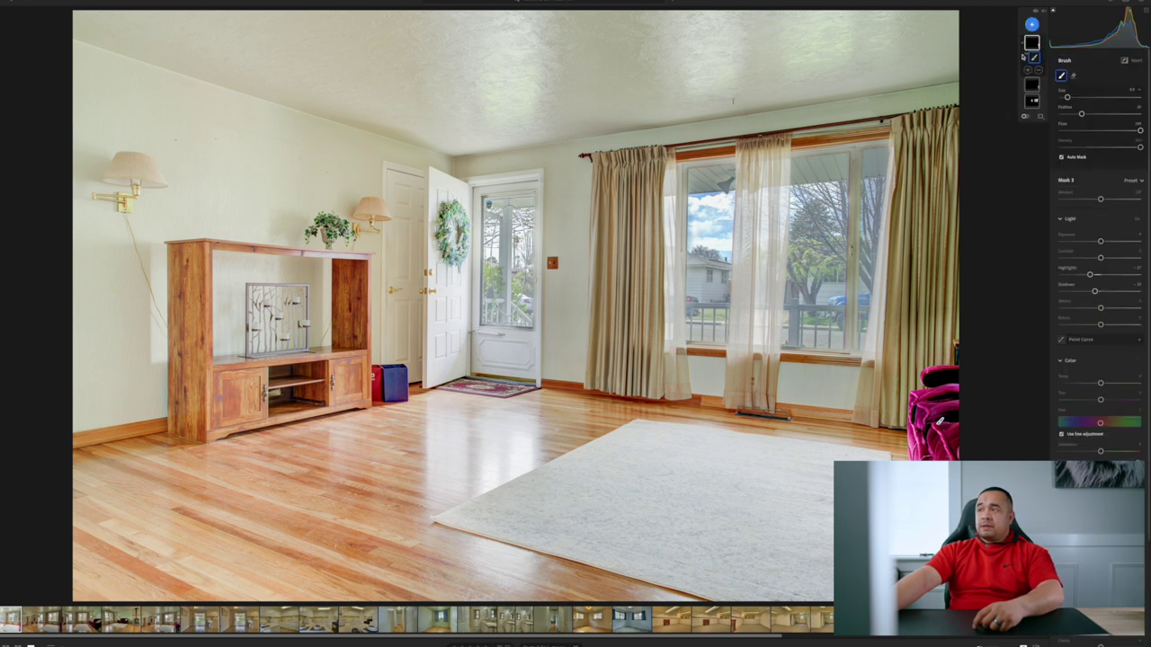
{"action": "left_click", "coordinate": [1032, 24]}
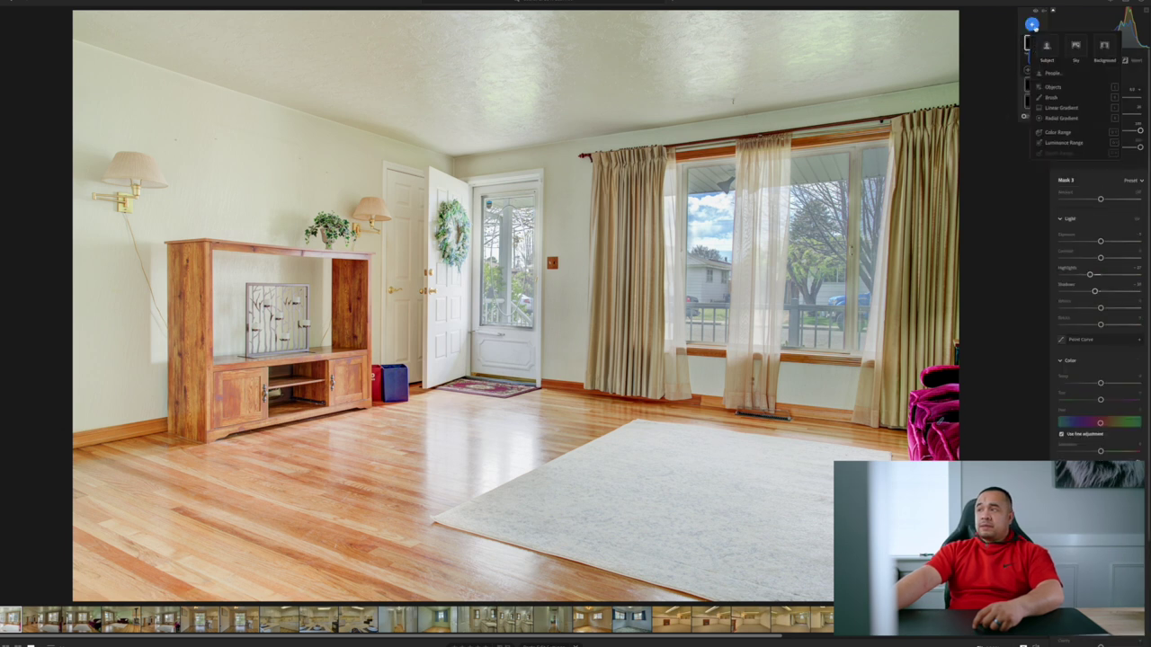
{"action": "left_click", "coordinate": [1059, 107]}
{"action": "left_click_drag", "start_coordinate": [525, 20], "coordinate": [531, 248]}
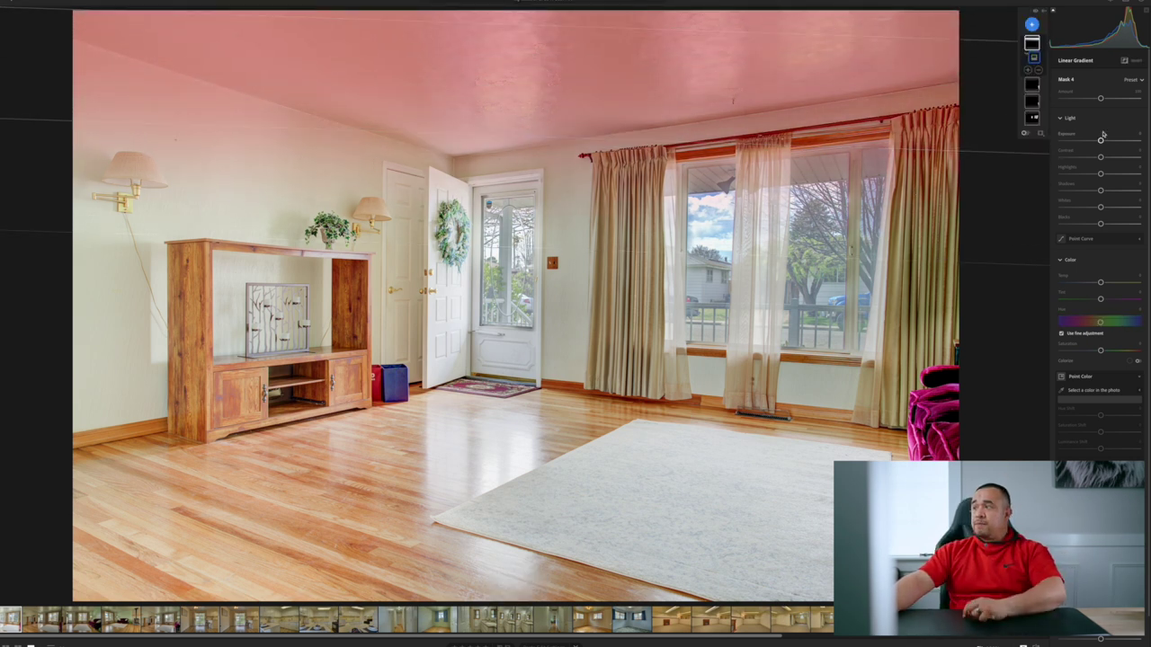
{"action": "left_click_drag", "start_coordinate": [1099, 141], "coordinate": [1103, 141]}
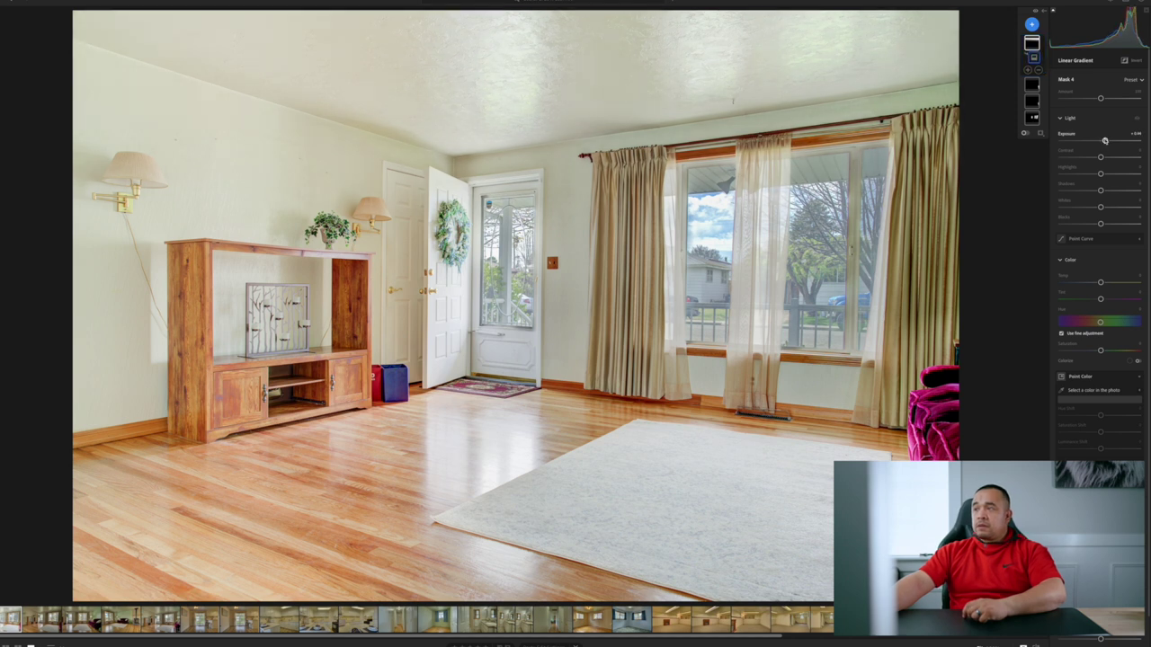
{"action": "left_click_drag", "start_coordinate": [1101, 191], "coordinate": [1109, 190]}
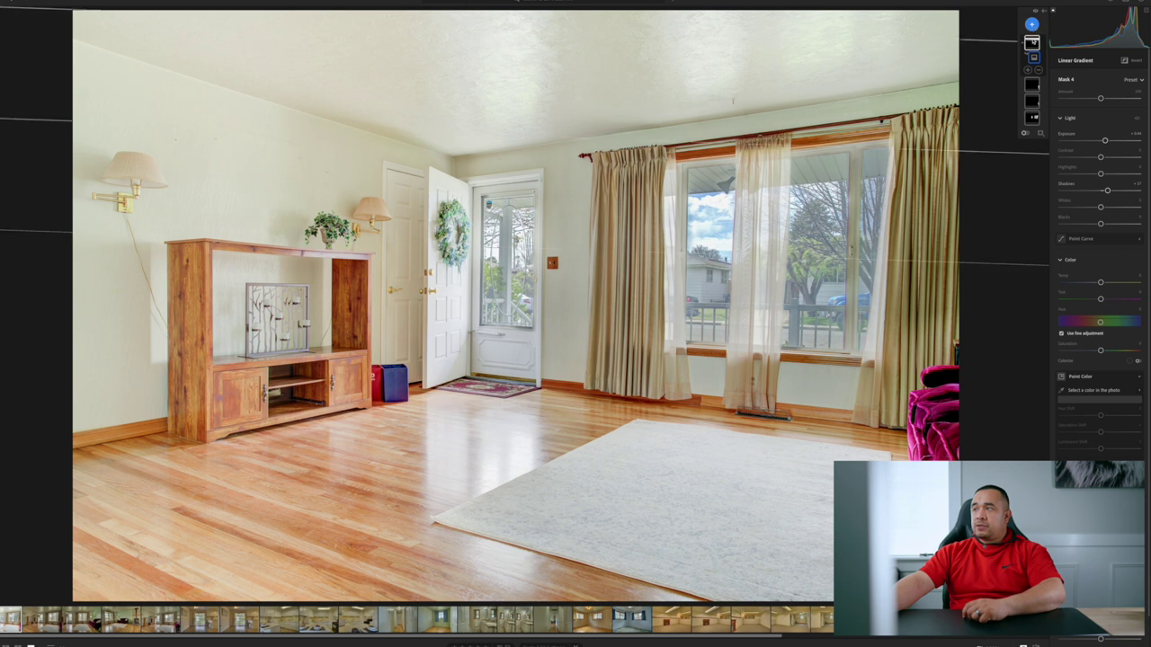
Step: Paint a new Brush mask over the back wall around the window and front door, and raise its shadows
{"action": "right_click", "coordinate": [1032, 43]}
{"action": "left_click", "coordinate": [1032, 24]}
{"action": "left_click", "coordinate": [1032, 24]}
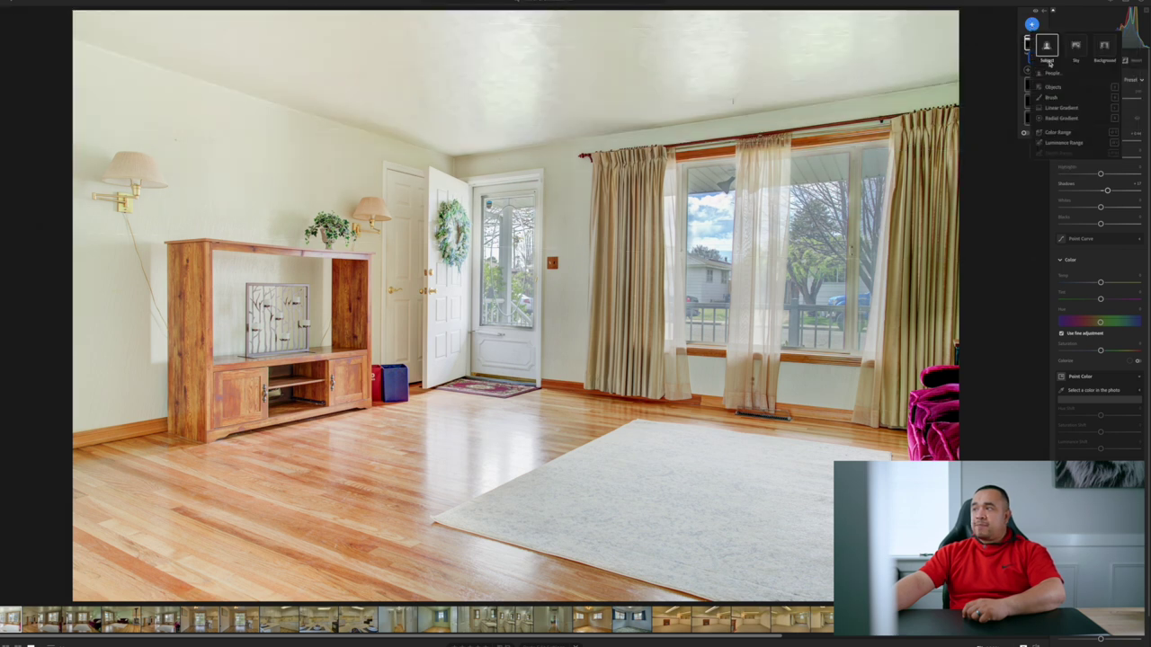
{"action": "left_click", "coordinate": [1049, 97]}
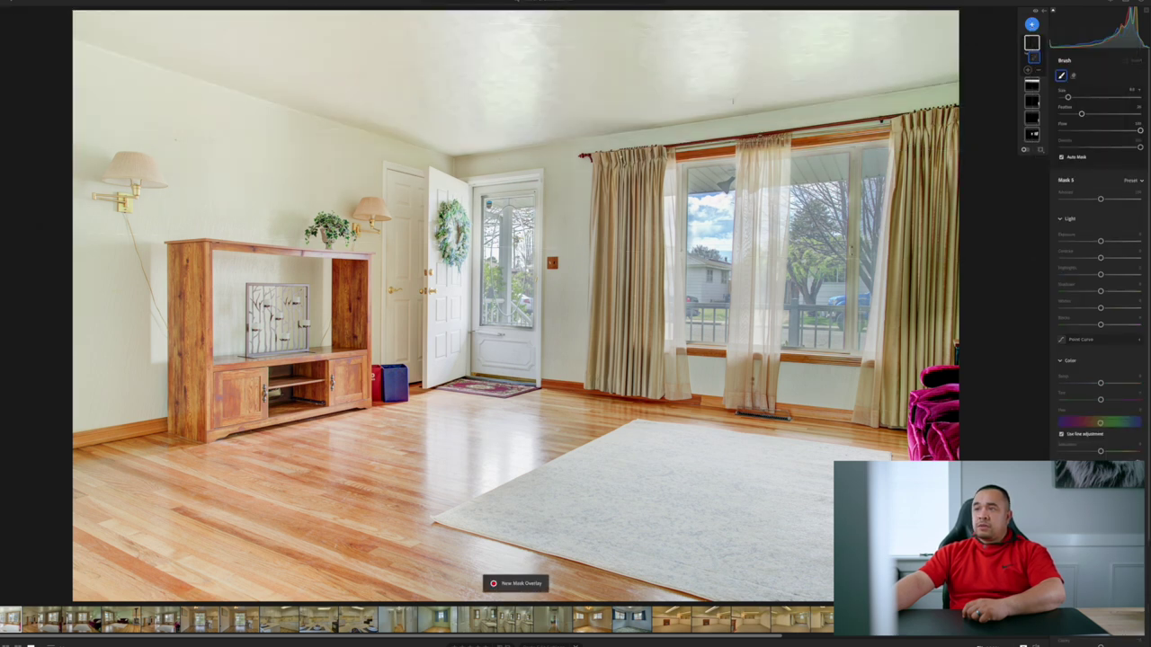
{"action": "mouse_move", "coordinate": [960, 90]}
{"action": "left_mouse_down"}
{"action": "mouse_move", "coordinate": [445, 171]}
{"action": "mouse_move", "coordinate": [517, 177]}
{"action": "mouse_move", "coordinate": [556, 202]}
{"action": "mouse_move", "coordinate": [576, 373]}
{"action": "mouse_move", "coordinate": [582, 180]}
{"action": "left_mouse_up"}
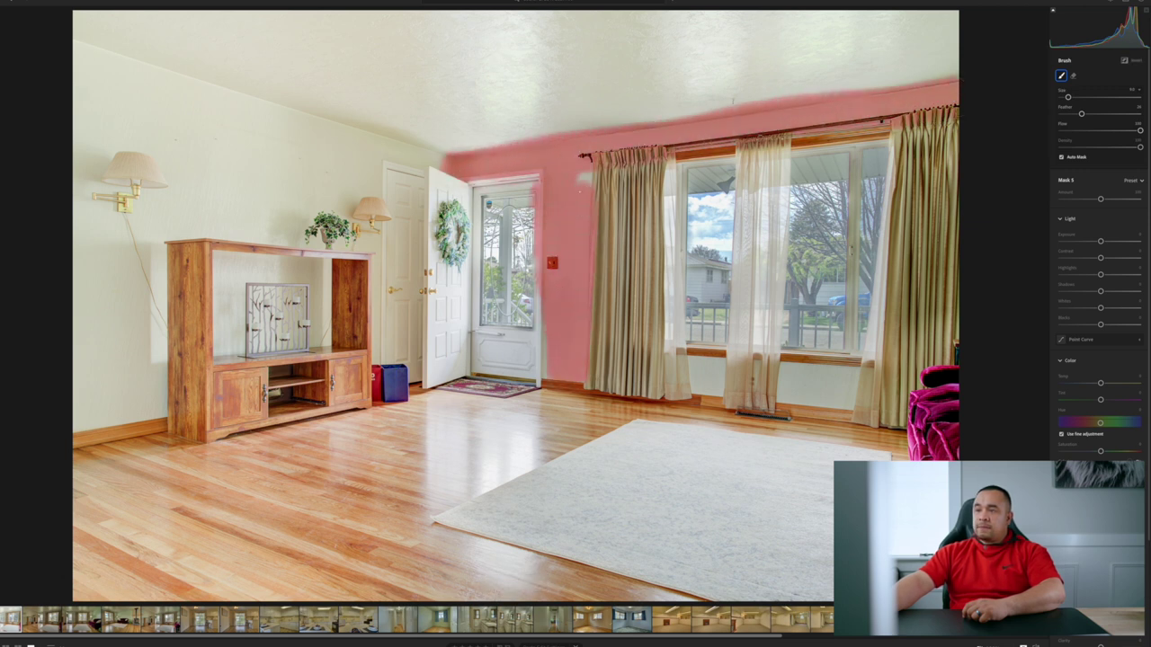
{"action": "left_click_drag", "start_coordinate": [544, 372], "coordinate": [543, 376]}
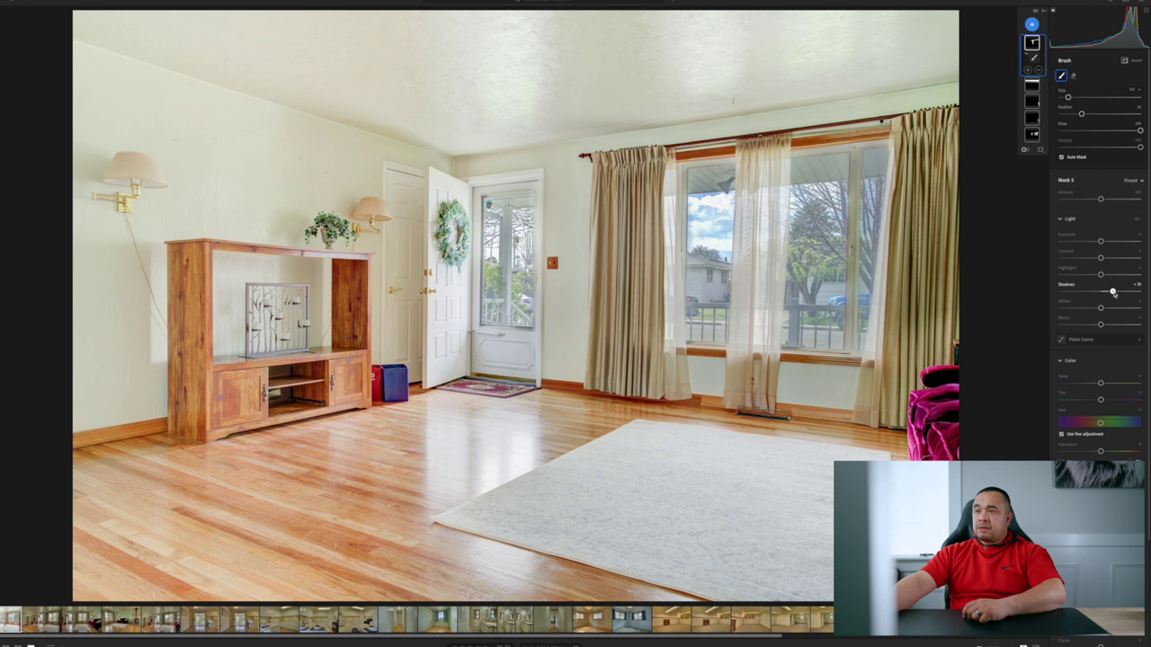
{"action": "left_click_drag", "start_coordinate": [1113, 293], "coordinate": [1106, 295]}
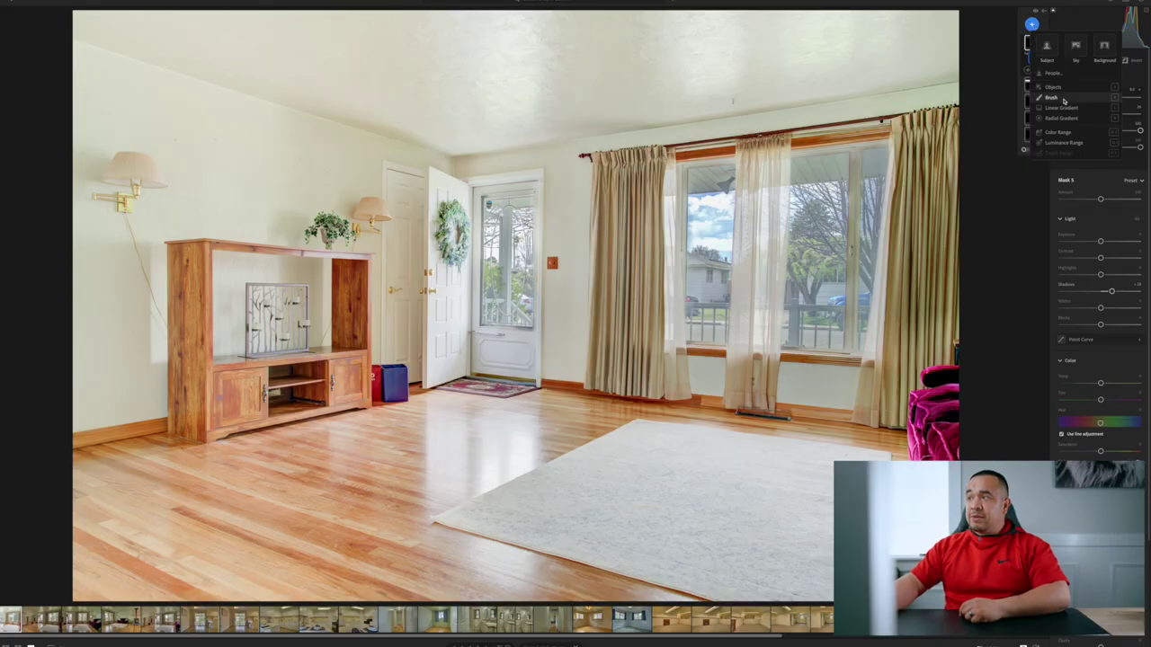
Step: Paint a new, larger Brush mask over the wooden TV cabinet and the floor in front, and lower its highlights slightly
{"action": "key", "text": "k"}
{"action": "scroll", "coordinate": [369, 287], "scroll_direction": "up", "scroll_amount": 1}
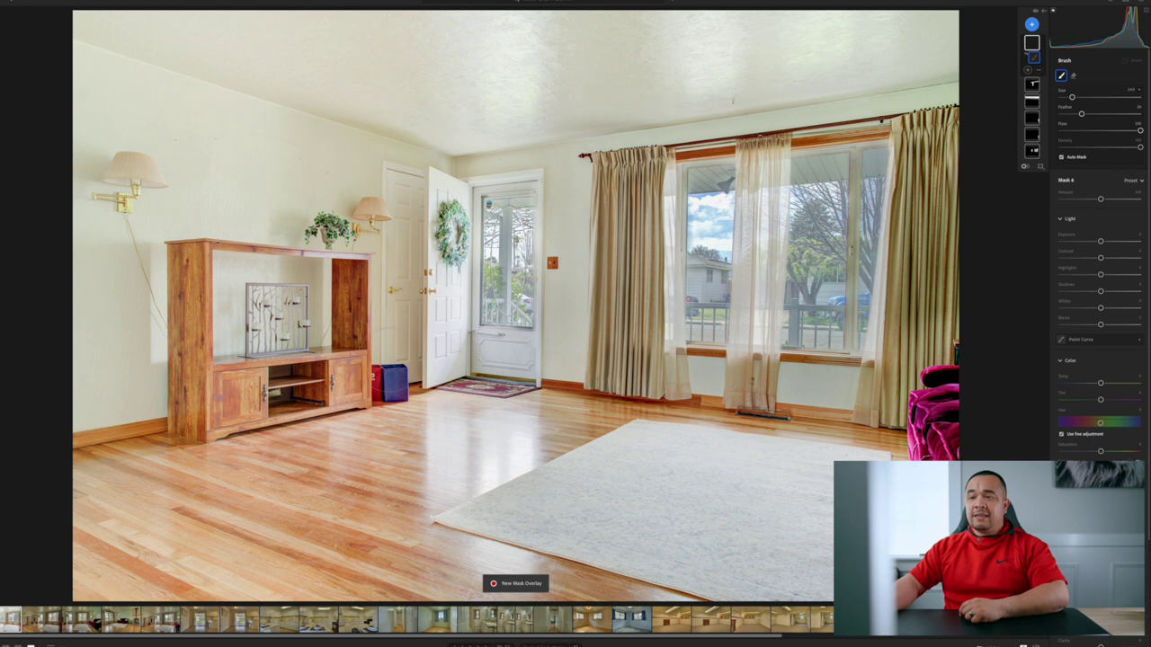
{"action": "scroll", "coordinate": [390, 397], "scroll_direction": "up", "scroll_amount": 1}
{"action": "mouse_move", "coordinate": [396, 288]}
{"action": "left_mouse_down"}
{"action": "mouse_move", "coordinate": [387, 377]}
{"action": "mouse_move", "coordinate": [189, 504]}
{"action": "mouse_move", "coordinate": [359, 360]}
{"action": "mouse_move", "coordinate": [315, 387]}
{"action": "mouse_move", "coordinate": [287, 324]}
{"action": "mouse_move", "coordinate": [99, 548]}
{"action": "mouse_move", "coordinate": [103, 467]}
{"action": "mouse_move", "coordinate": [108, 566]}
{"action": "mouse_move", "coordinate": [342, 580]}
{"action": "mouse_move", "coordinate": [391, 526]}
{"action": "mouse_move", "coordinate": [414, 423]}
{"action": "mouse_move", "coordinate": [427, 436]}
{"action": "mouse_move", "coordinate": [422, 481]}
{"action": "left_mouse_up"}
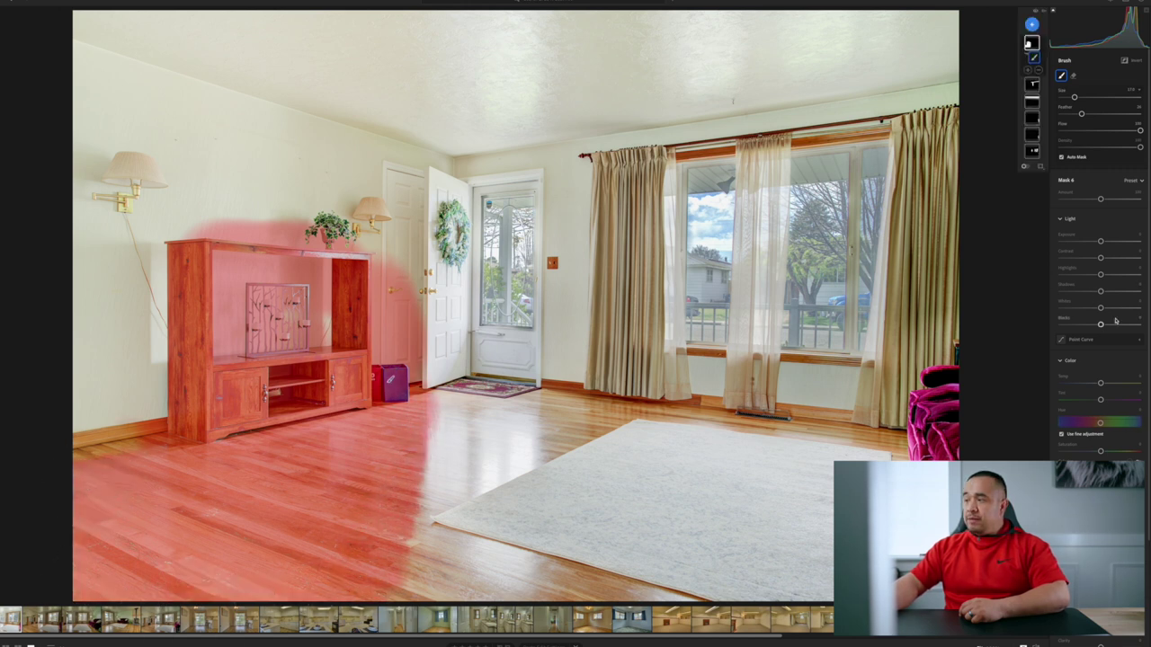
{"action": "left_click_drag", "start_coordinate": [1098, 276], "coordinate": [1093, 276]}
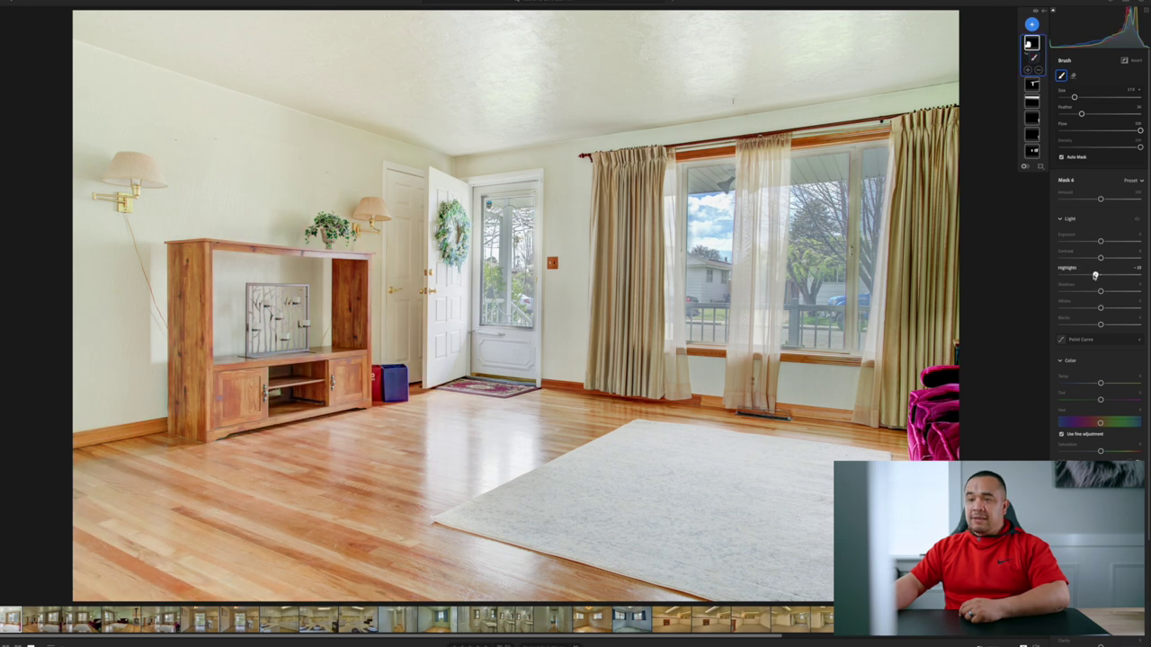